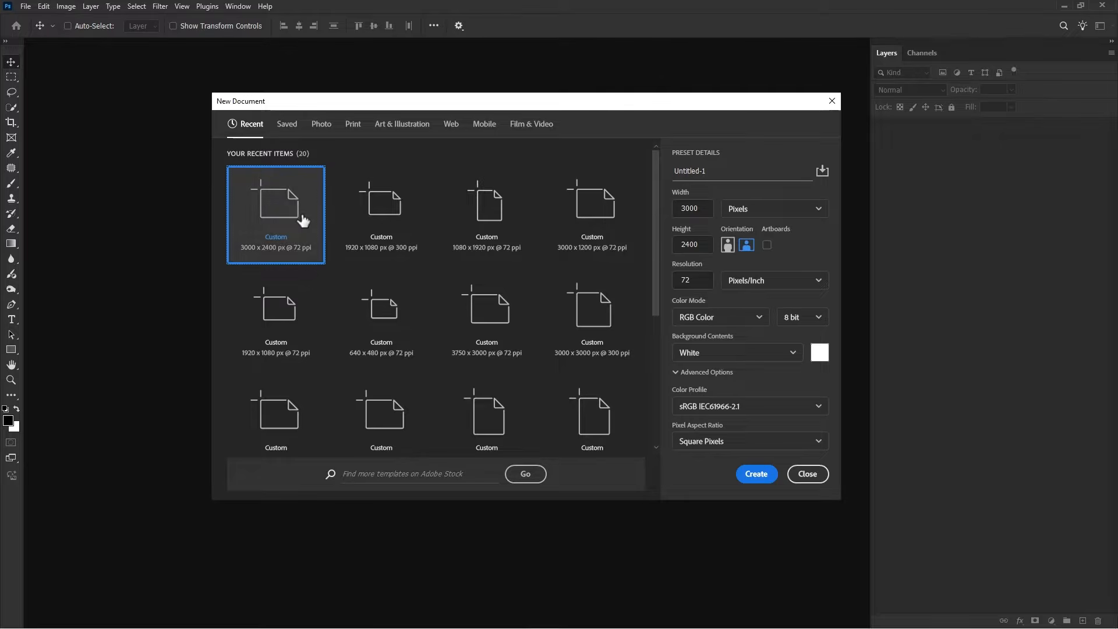
Create a new 3000 x 2400 px RGB document at 72 ppi with a white background.
click(699, 211)
click(706, 244)
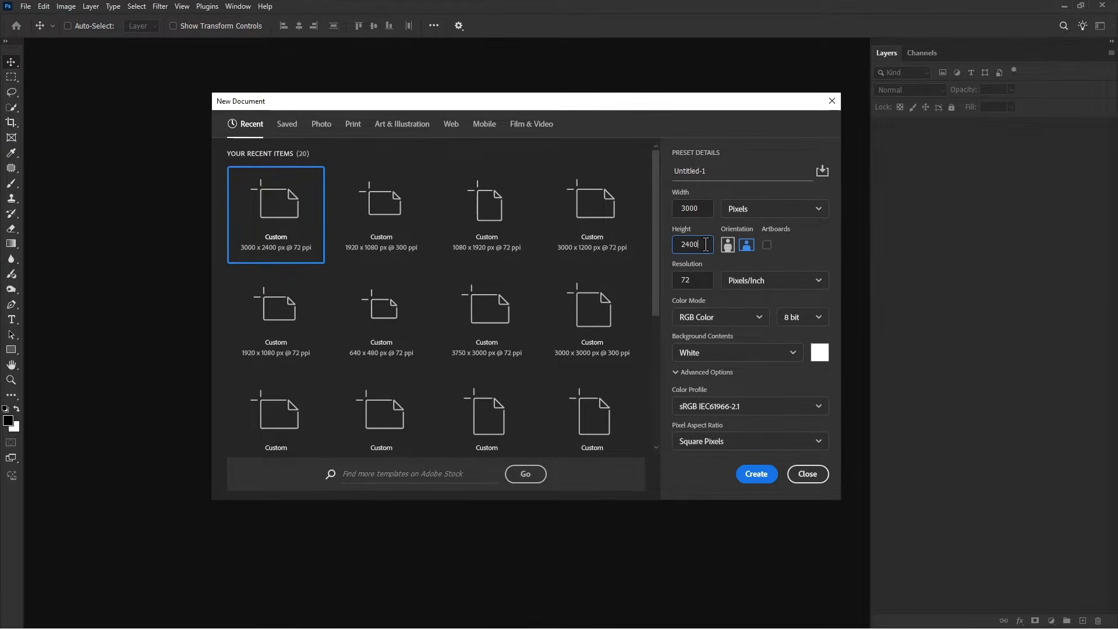
click(756, 473)
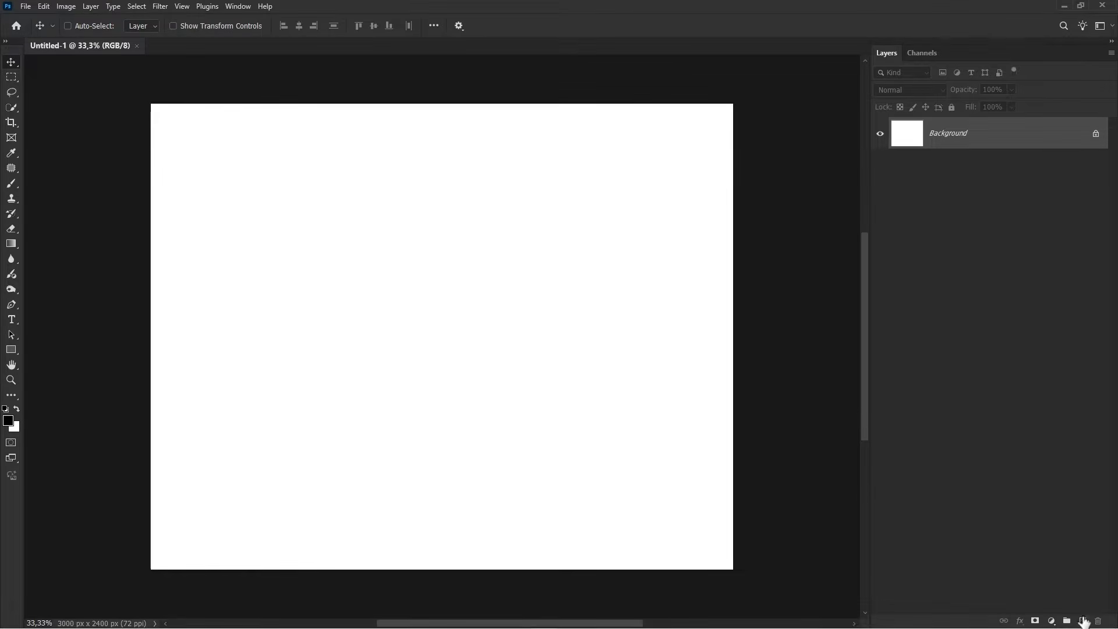
Fill a new layer with a vertical linear gradient running from light blue, about #809fd6, at the canvas top to transparent at the bottom.
click(1085, 622)
click(11, 244)
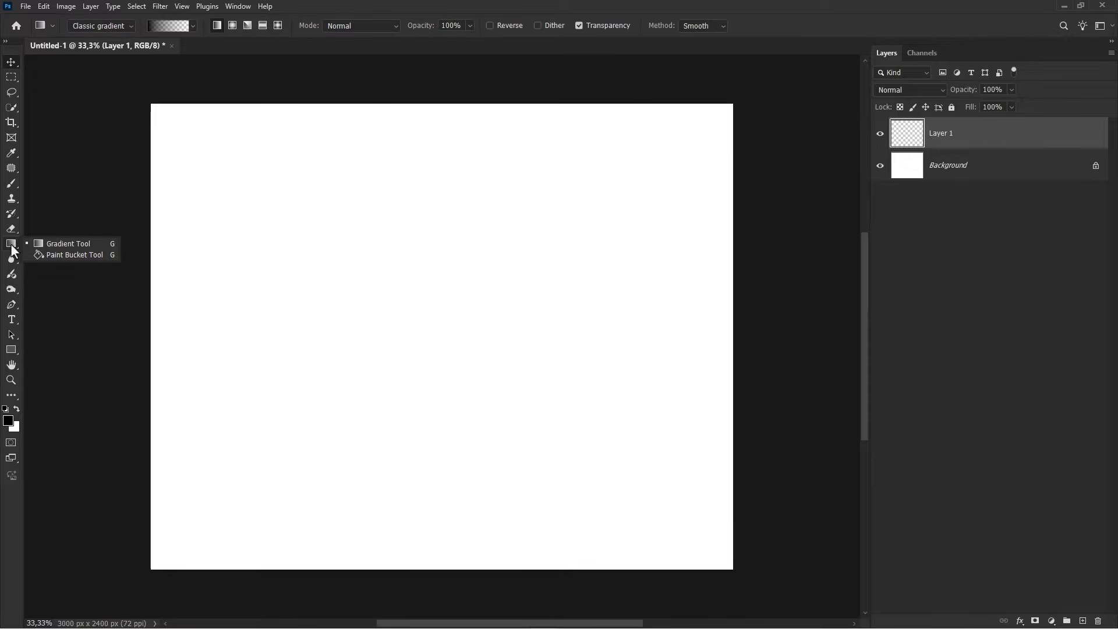
click(40, 244)
click(8, 420)
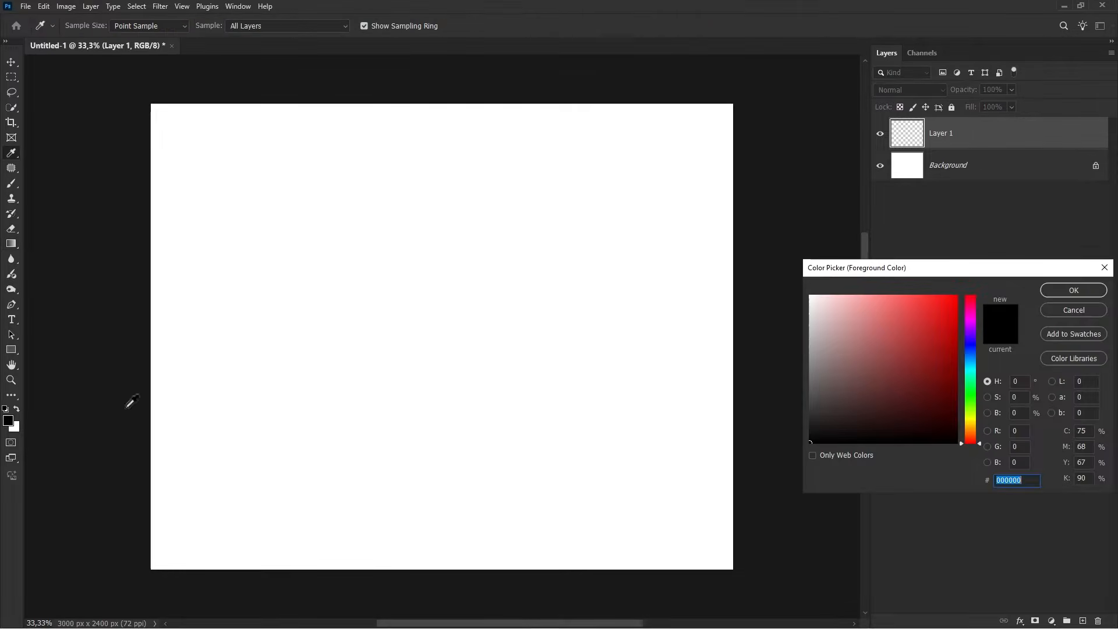
drag(889, 269, 754, 240)
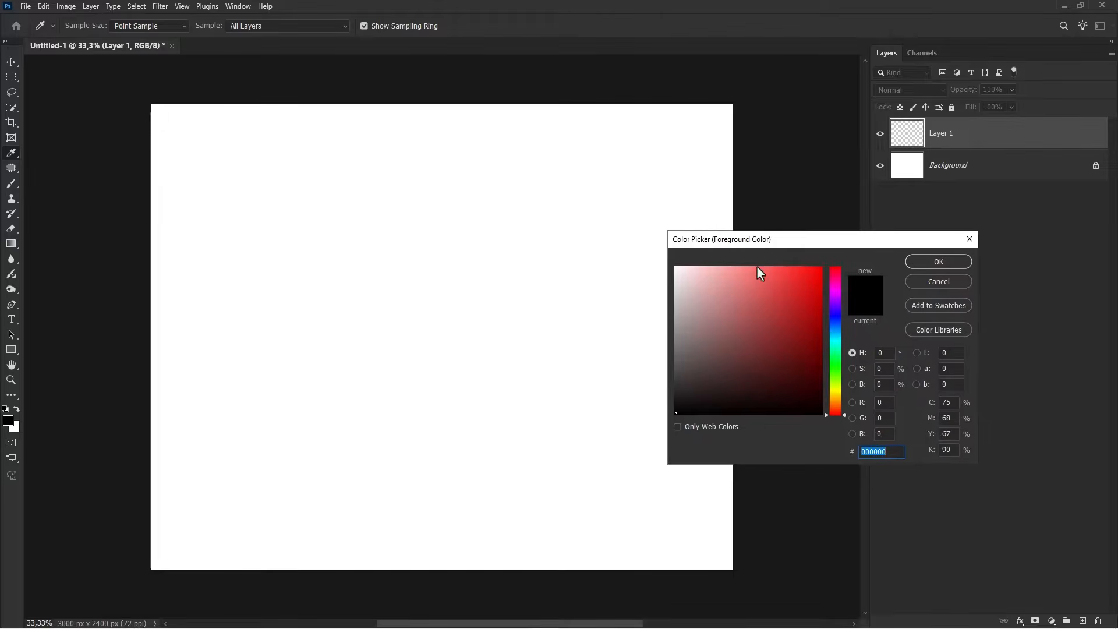
click(753, 284)
drag(754, 285, 733, 290)
click(839, 325)
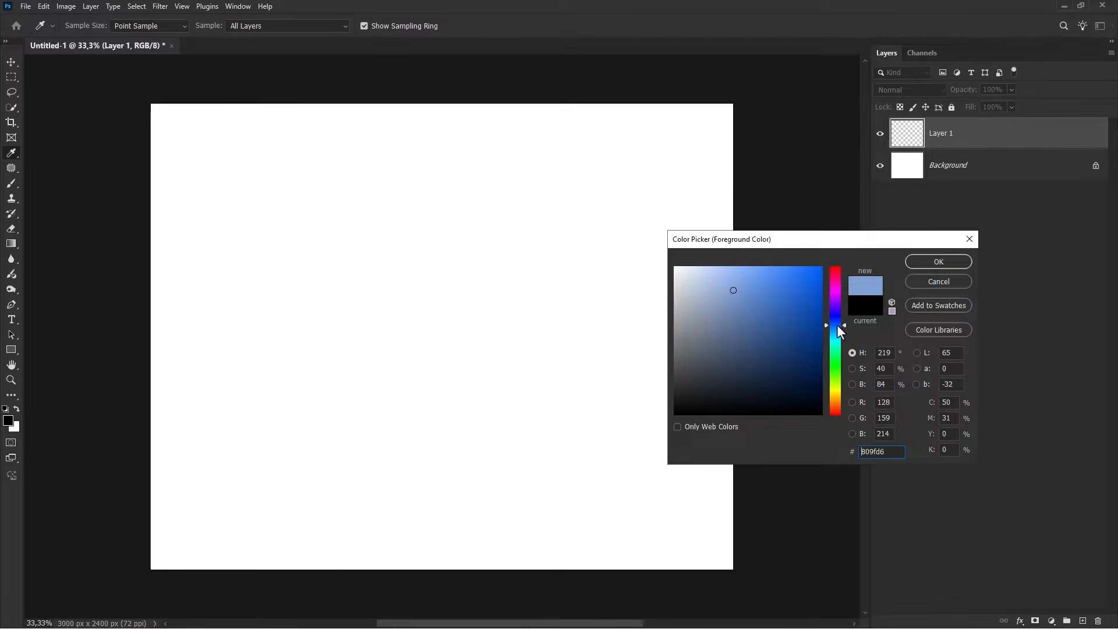
drag(837, 324, 837, 325)
key(g)
click(924, 263)
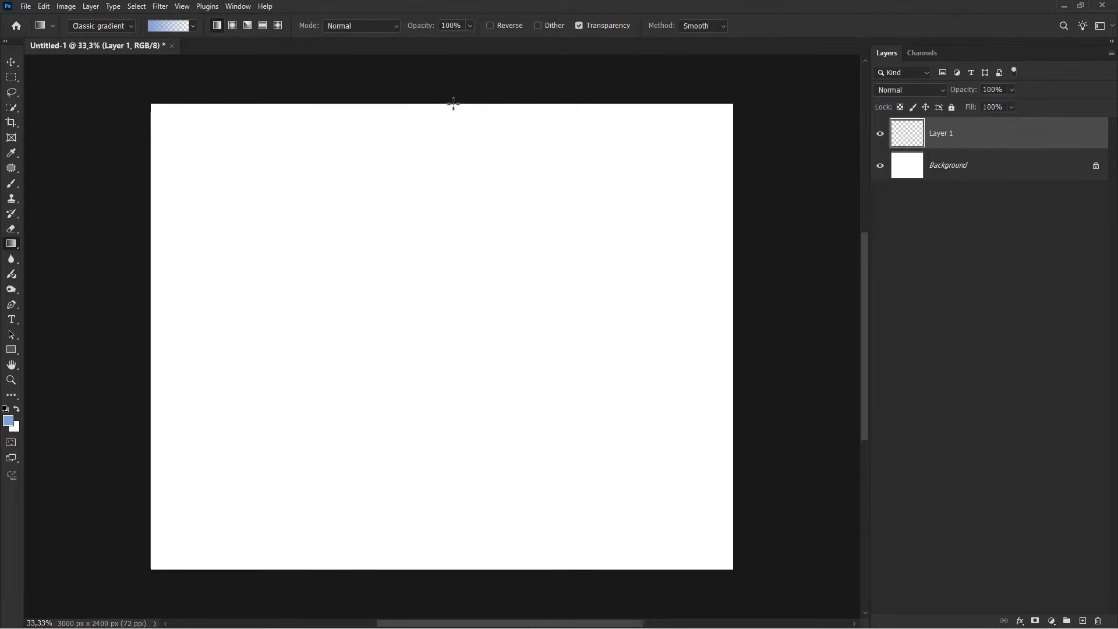
drag(453, 104, 455, 568)
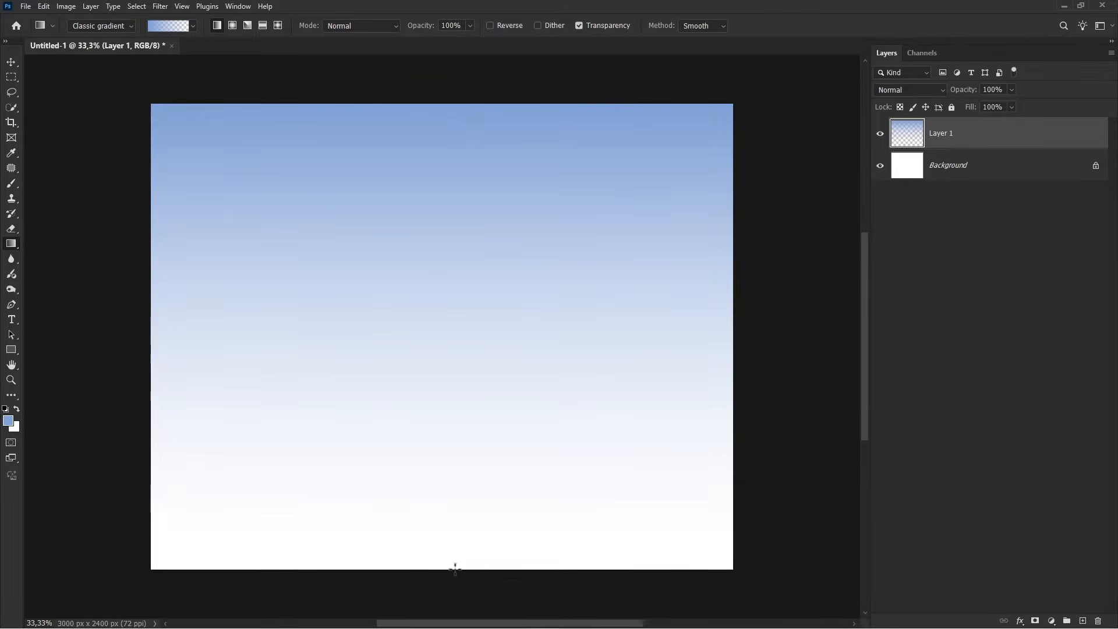
key(v)
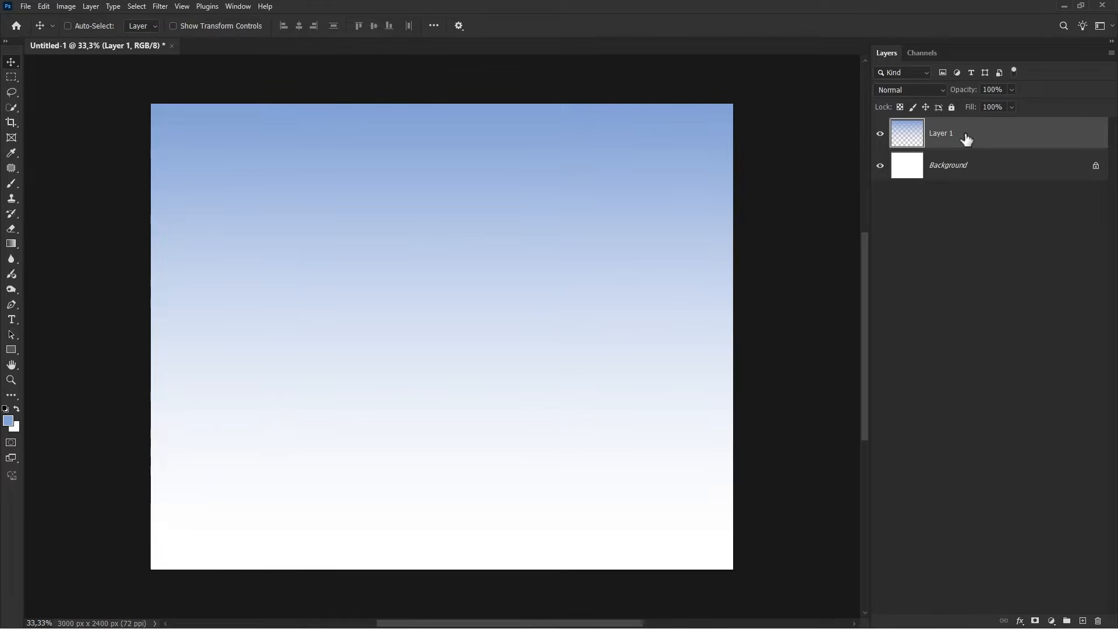
Place the red mug image "16-oz-glossy-coffee-mugs-cm8004-red copy.png" as an embedded object.
click(26, 7)
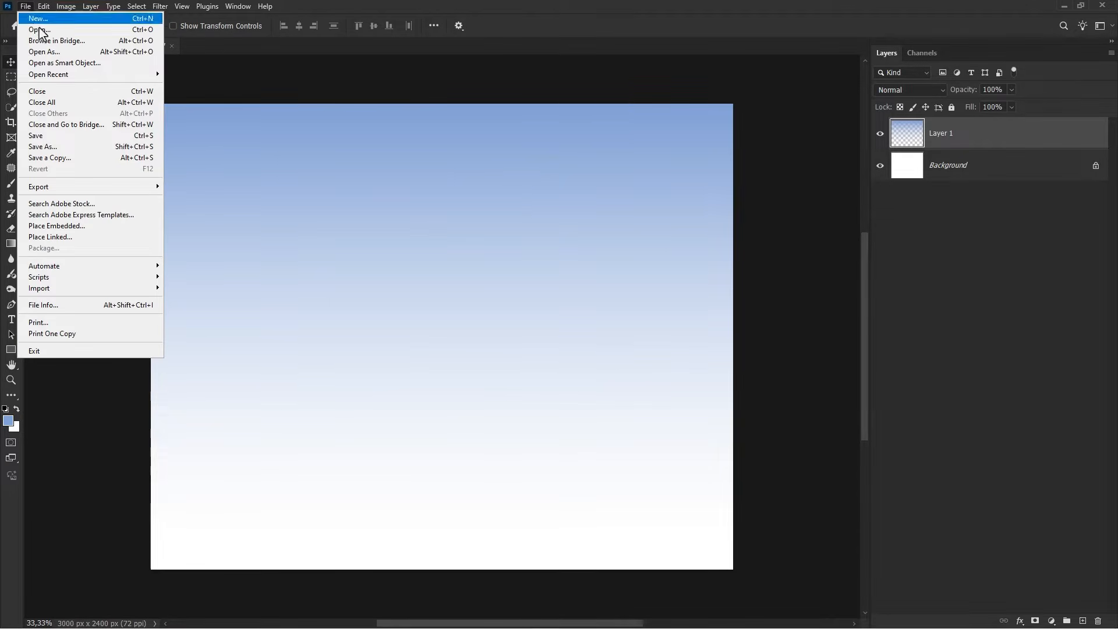
click(100, 227)
click(123, 145)
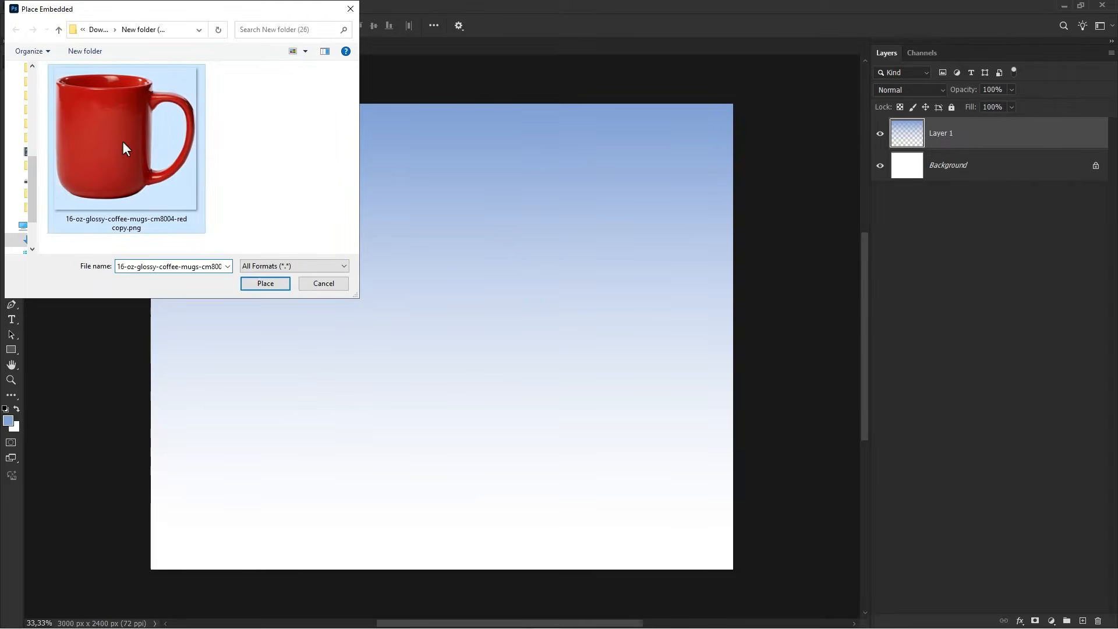
click(266, 284)
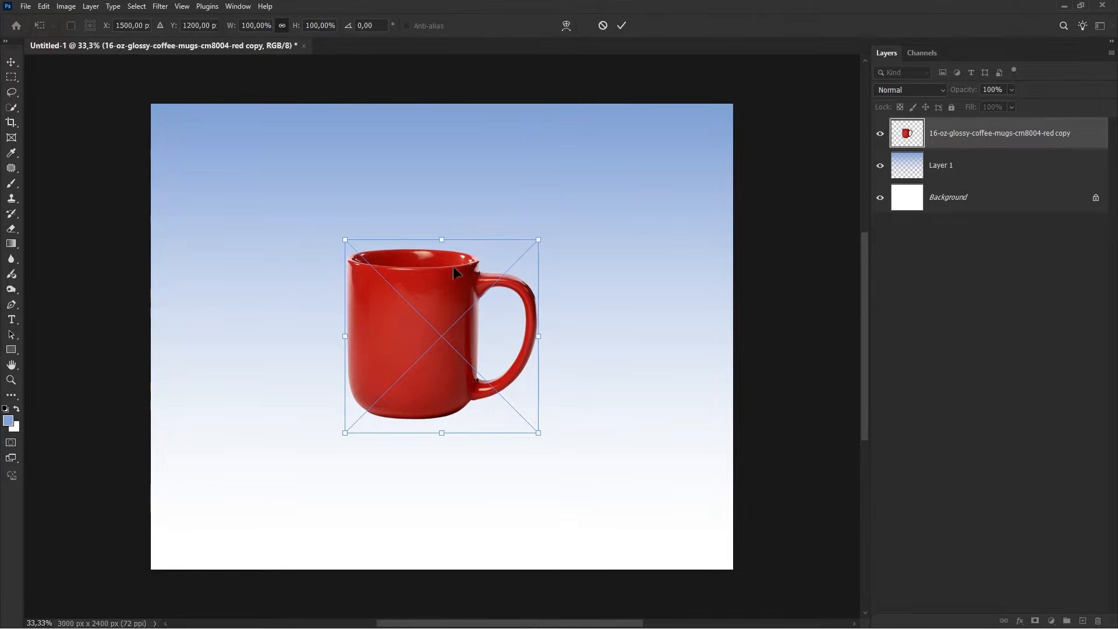
Scale the placed mug to about 184% and position it slightly right of the canvas centre.
drag(443, 237, 425, 106)
drag(431, 193, 474, 287)
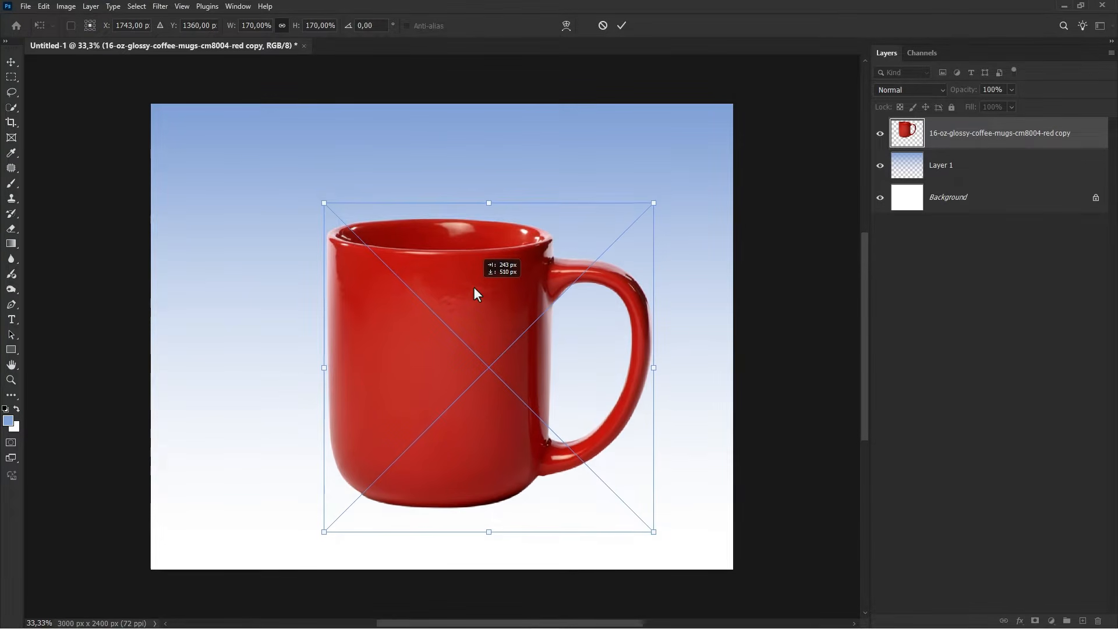
drag(489, 202, 488, 173)
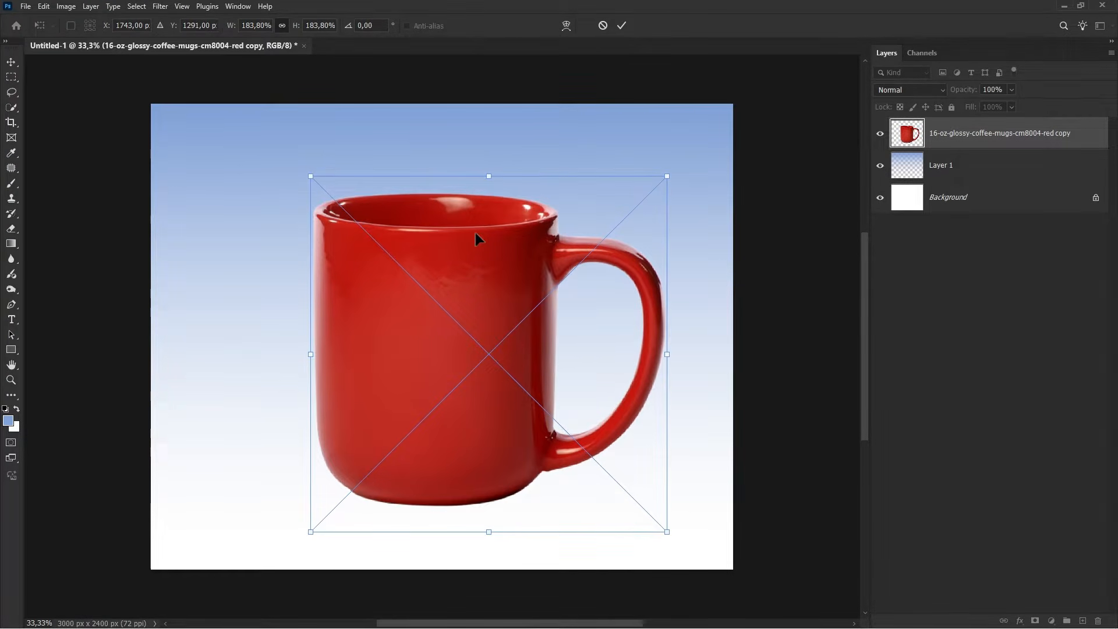
drag(476, 233, 470, 234)
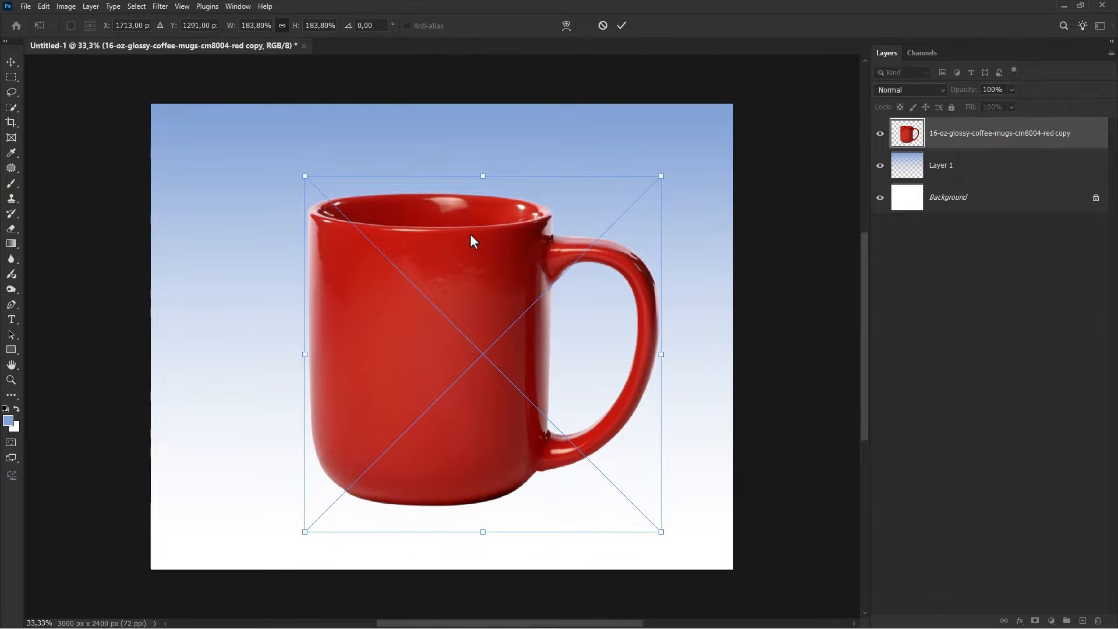
key(Return)
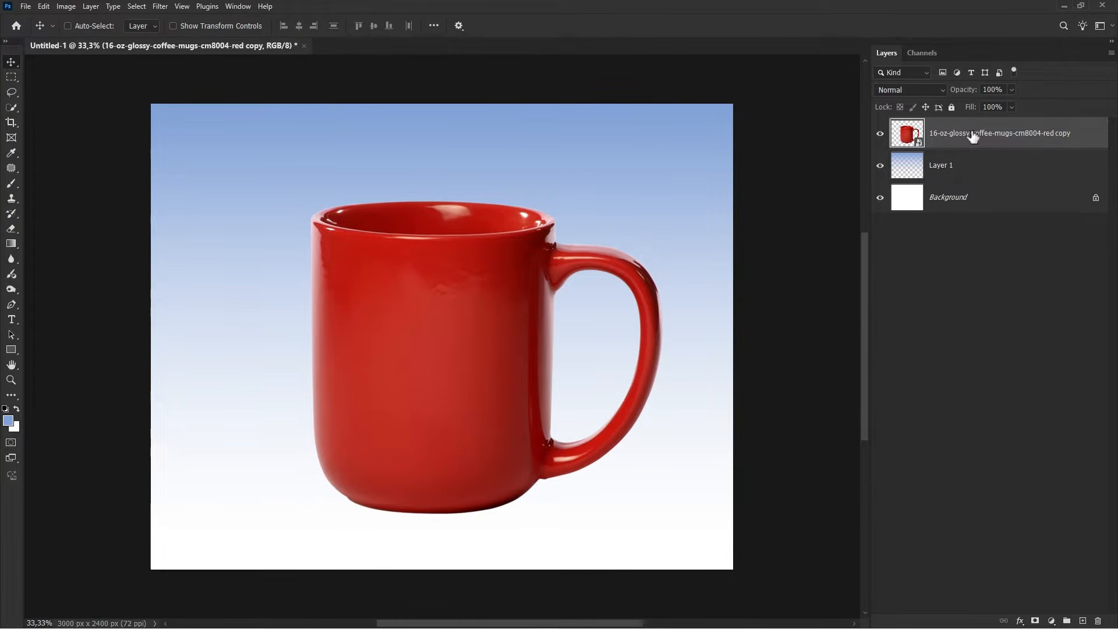
Duplicate the mug layer and rasterize the copy.
key(ctrl+j)
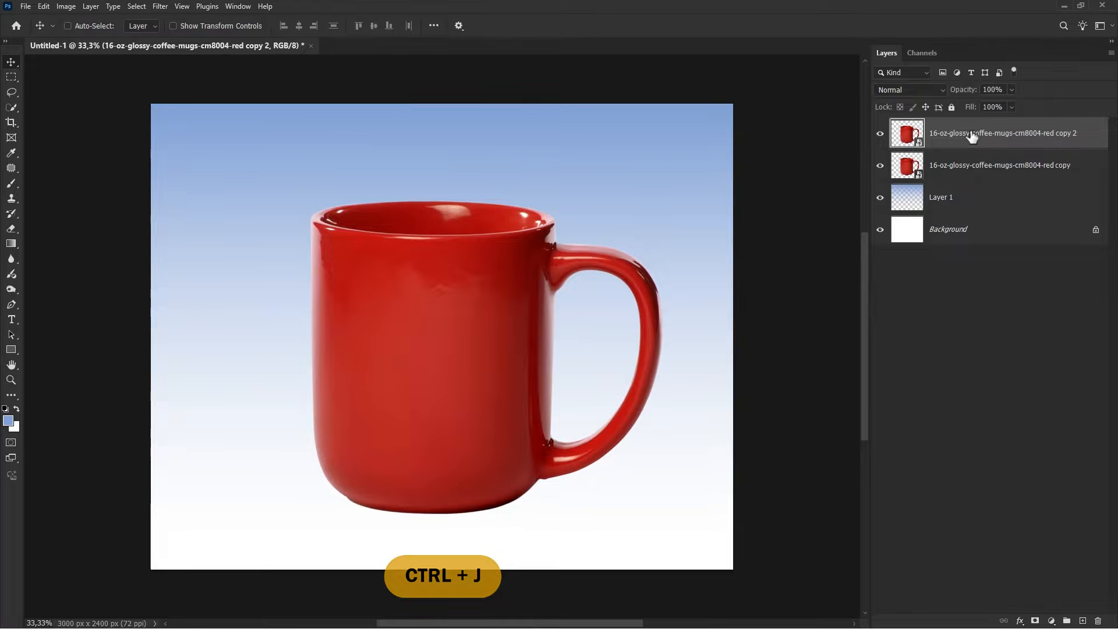
right_click(953, 137)
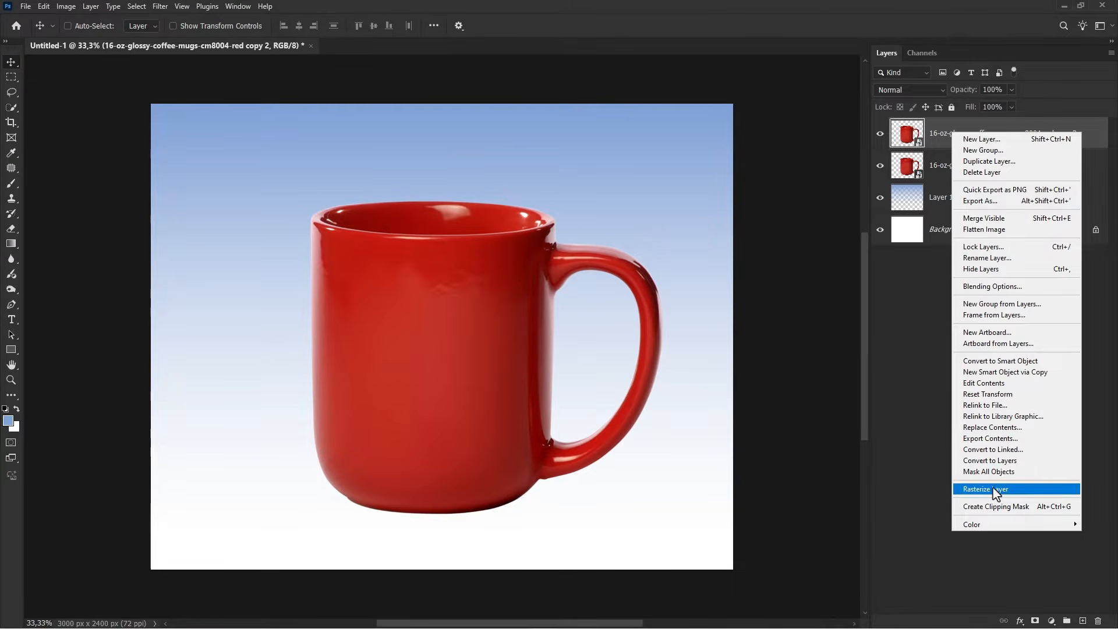
click(998, 490)
Add an Inner Shadow to the upper mug layer with 6% choke, 76 px size and colour #a1241a sampled from the mug body.
right_click(972, 140)
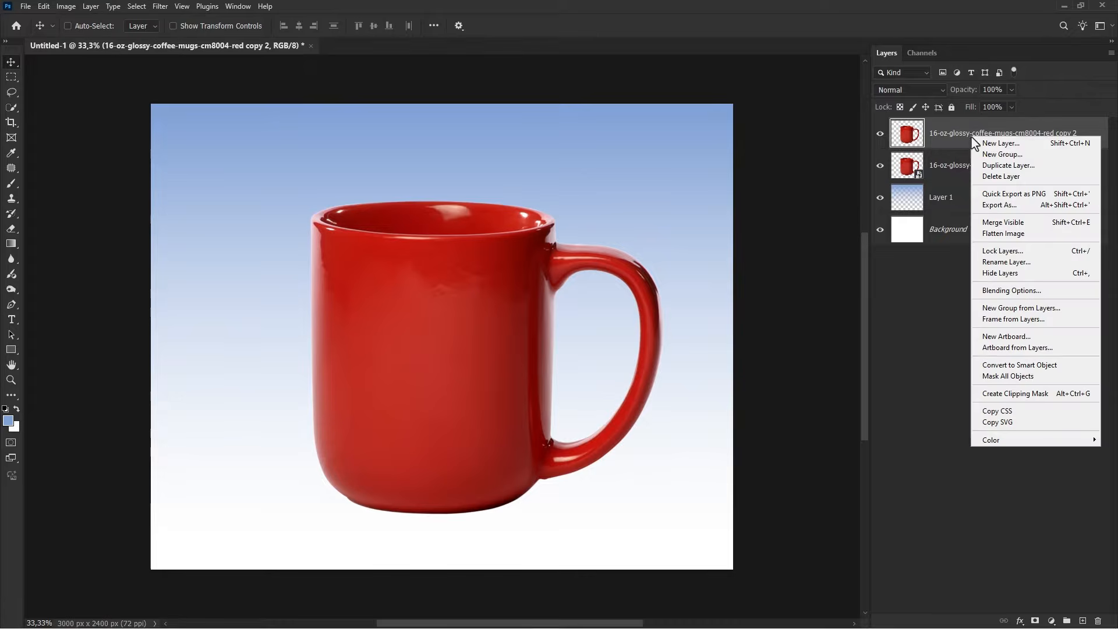
click(997, 294)
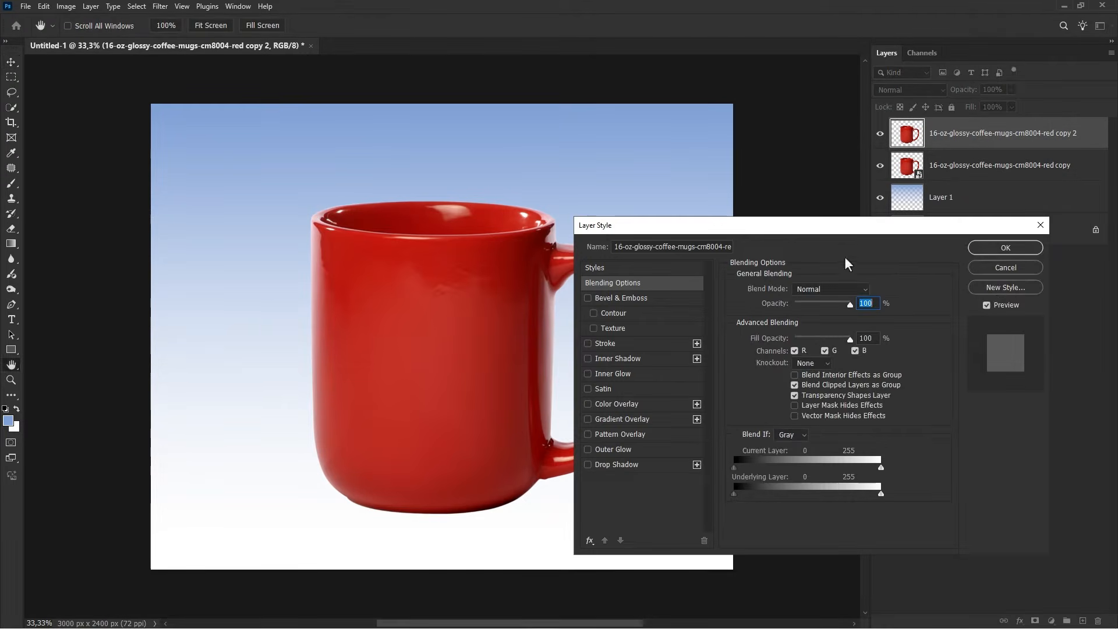
drag(645, 231, 677, 209)
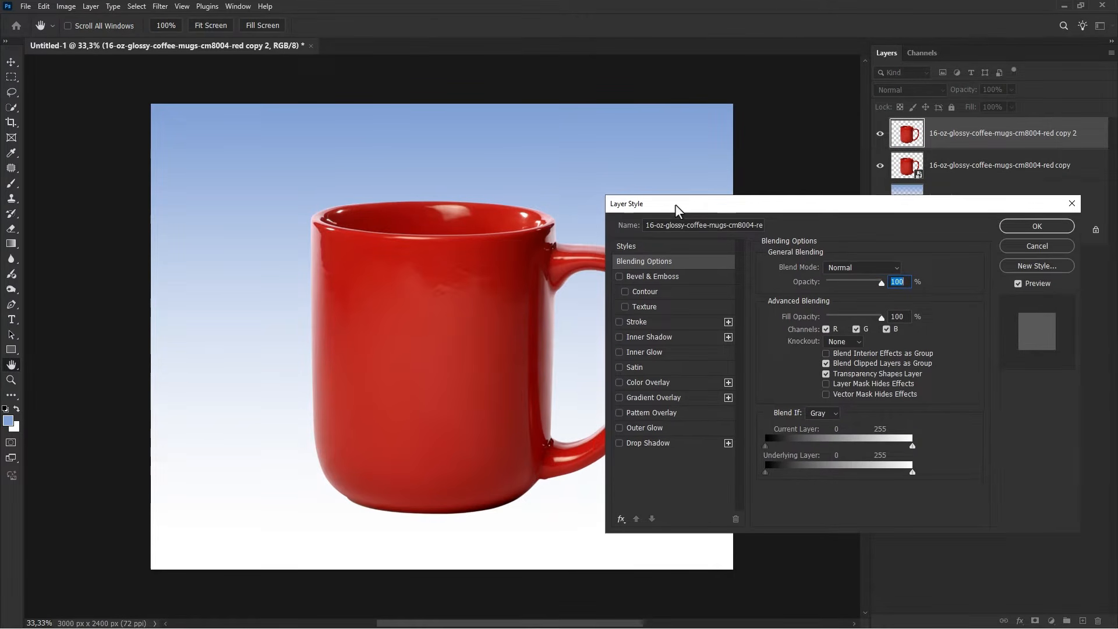
click(636, 337)
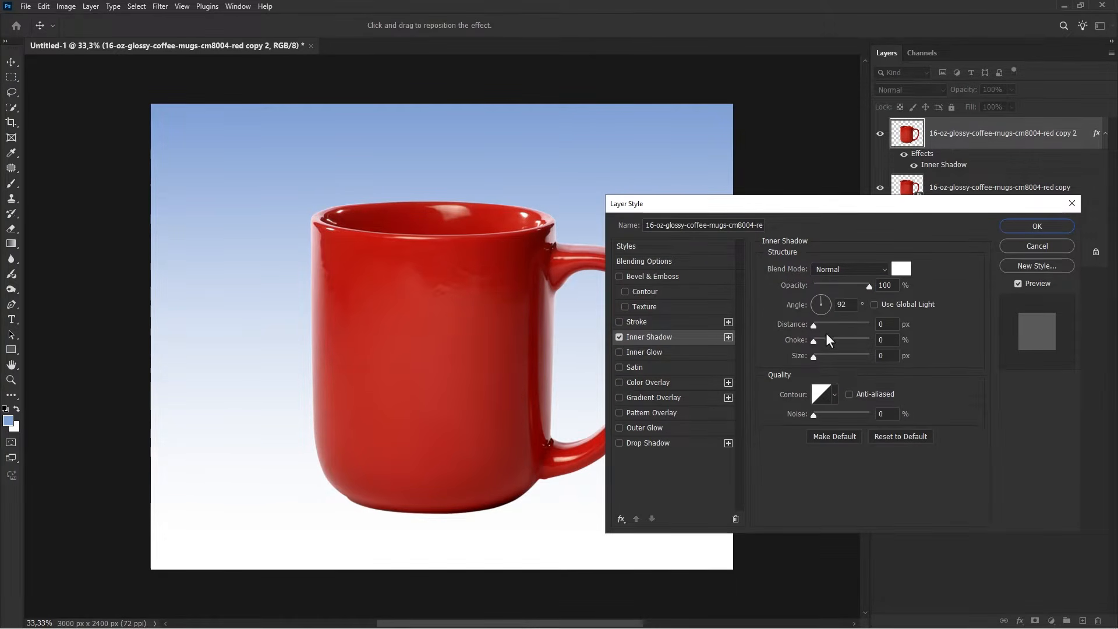
drag(816, 340, 837, 359)
click(901, 269)
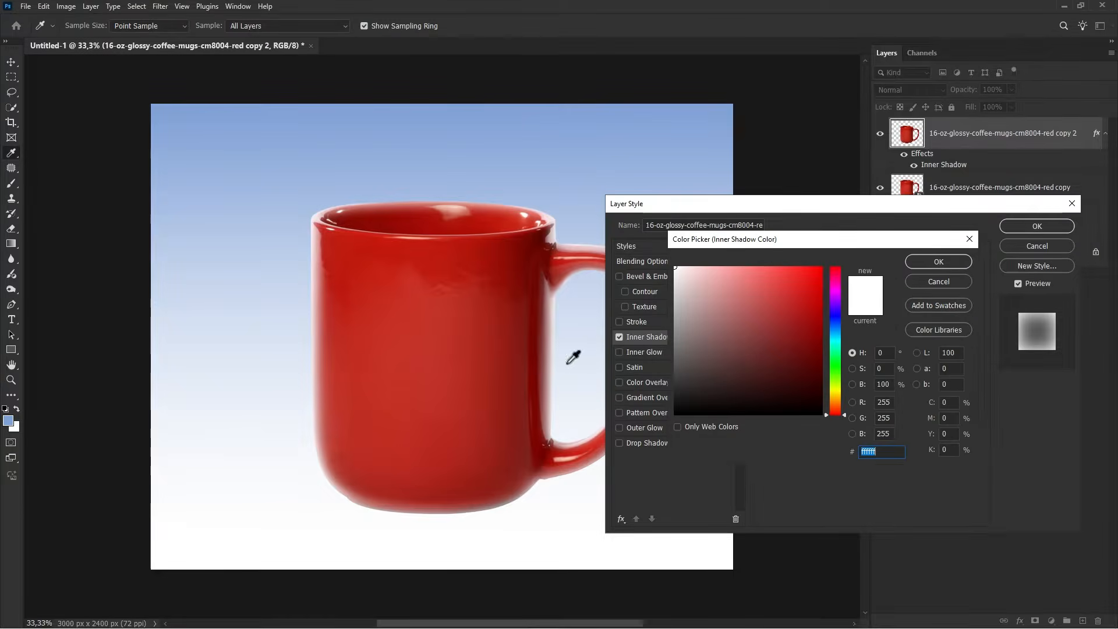
click(495, 347)
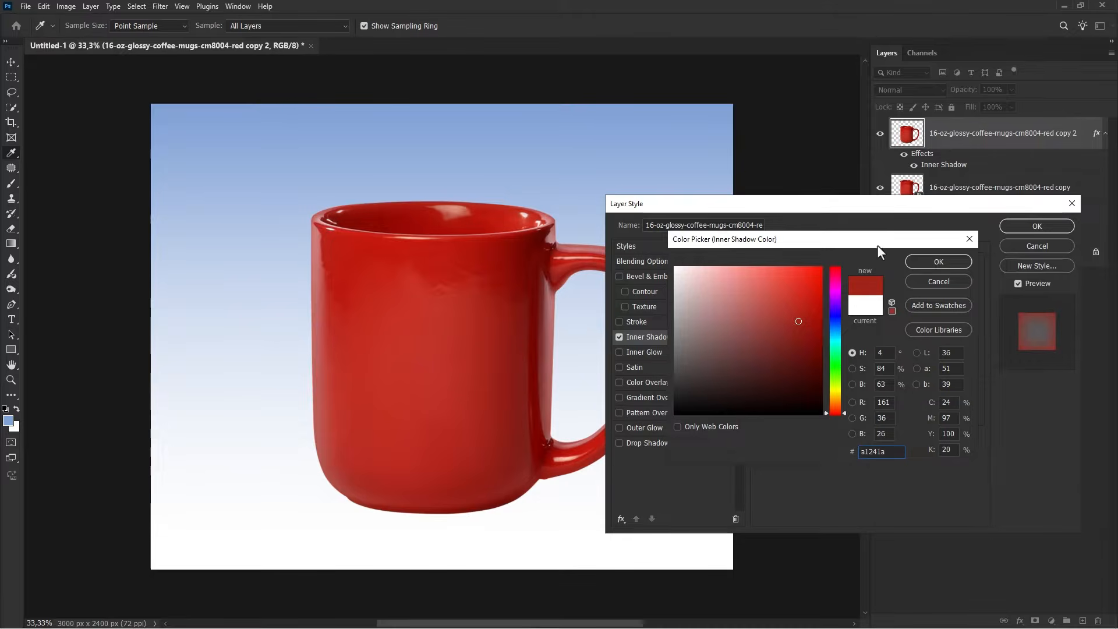
click(926, 263)
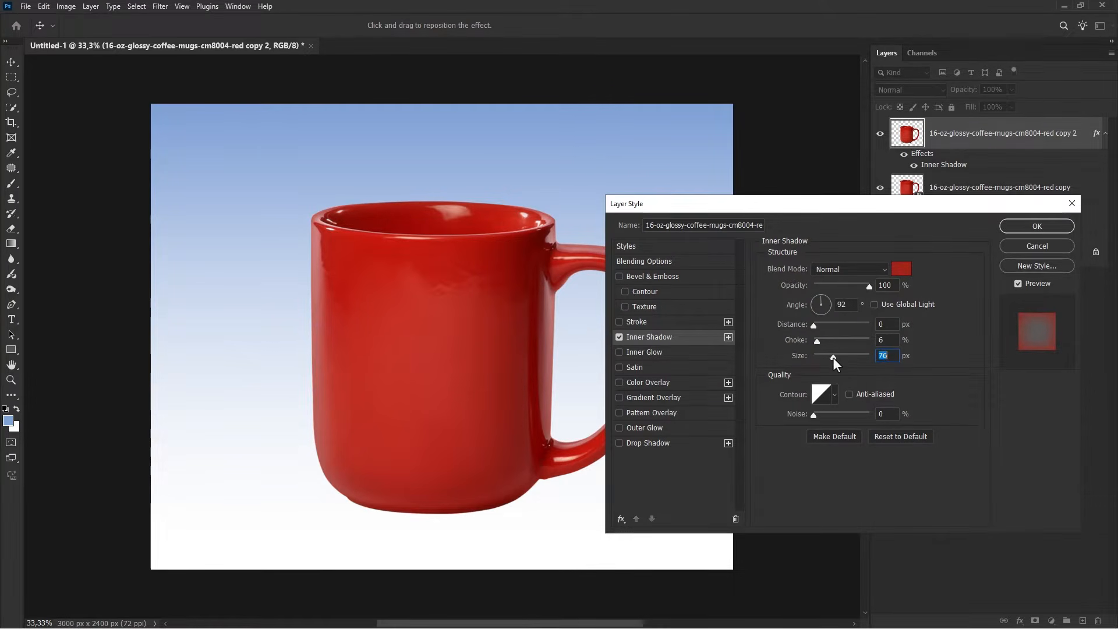
Set the Inner Shadow's size to 128 px and choke to 19%, compare the preview, and apply the layer style.
drag(833, 357, 847, 358)
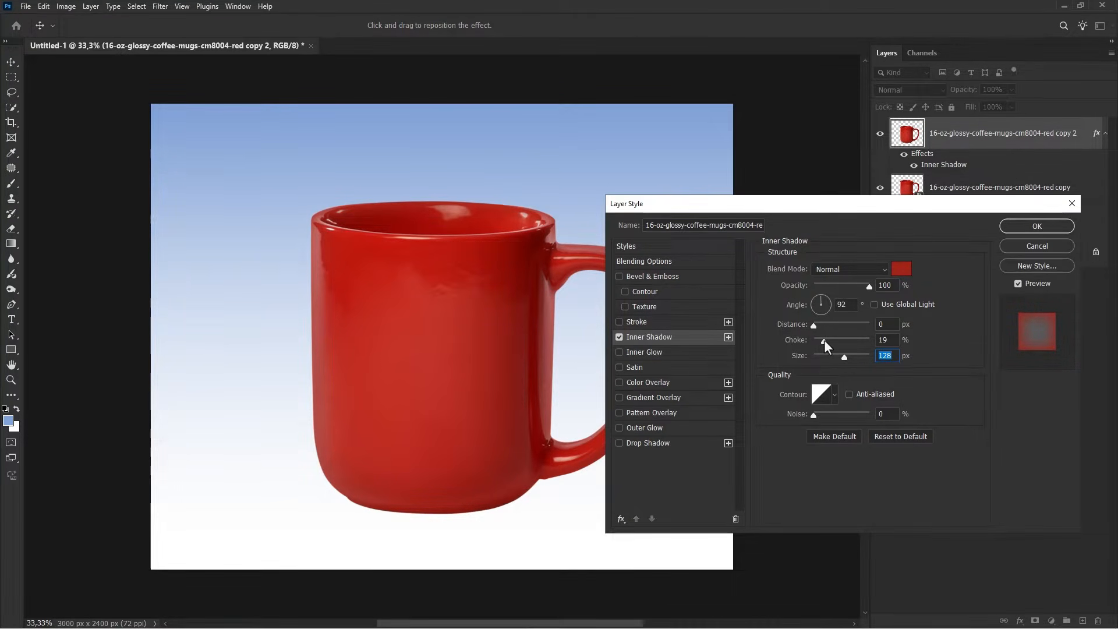
click(824, 341)
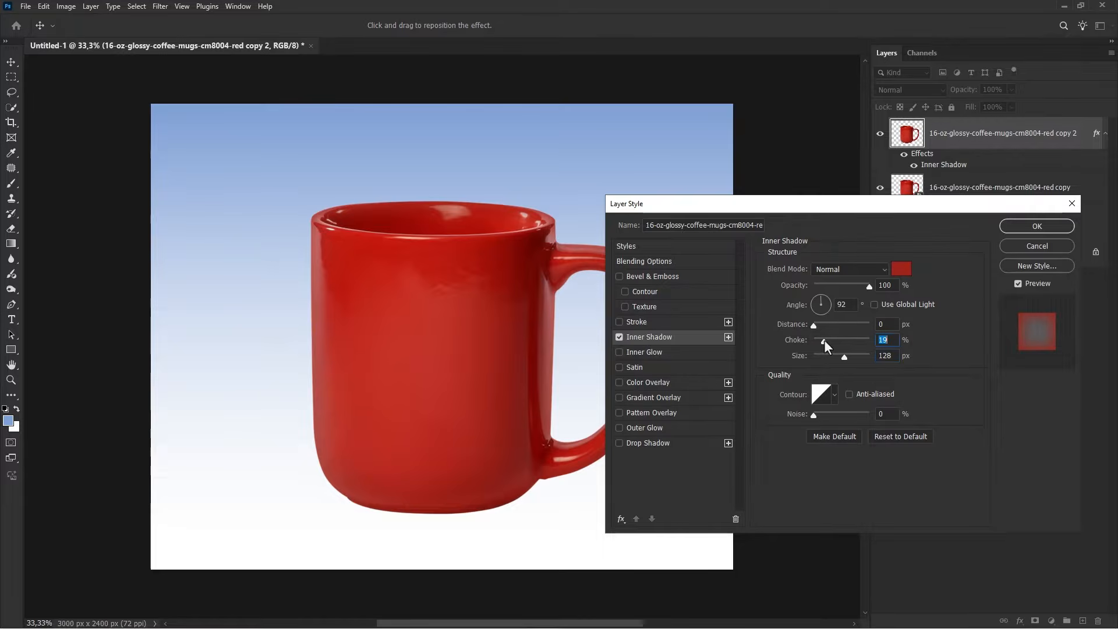
click(1019, 285)
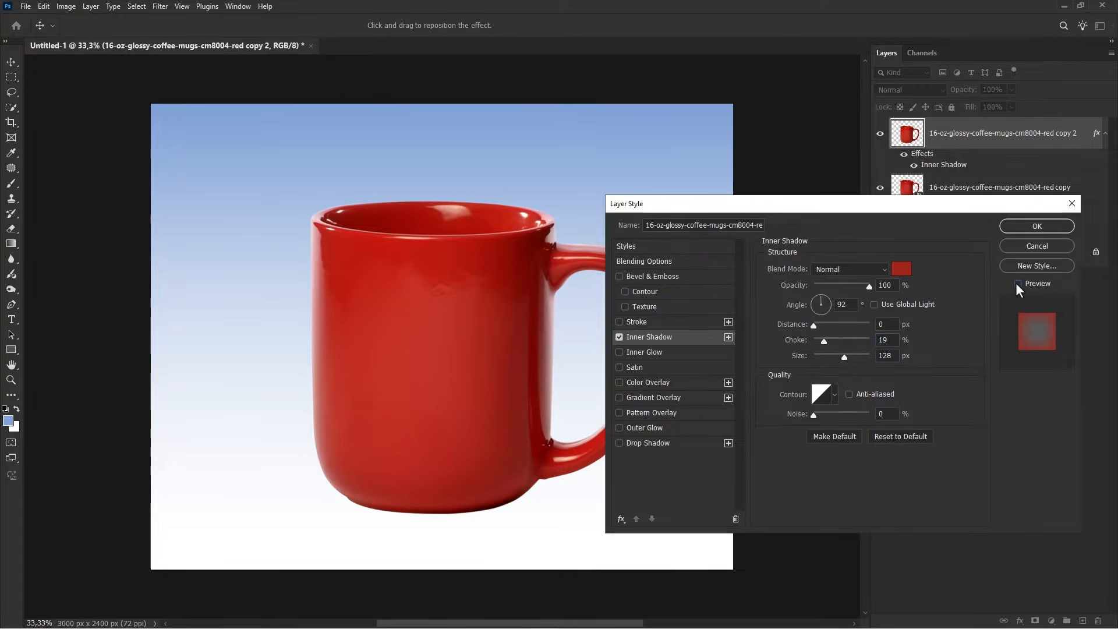
click(1034, 224)
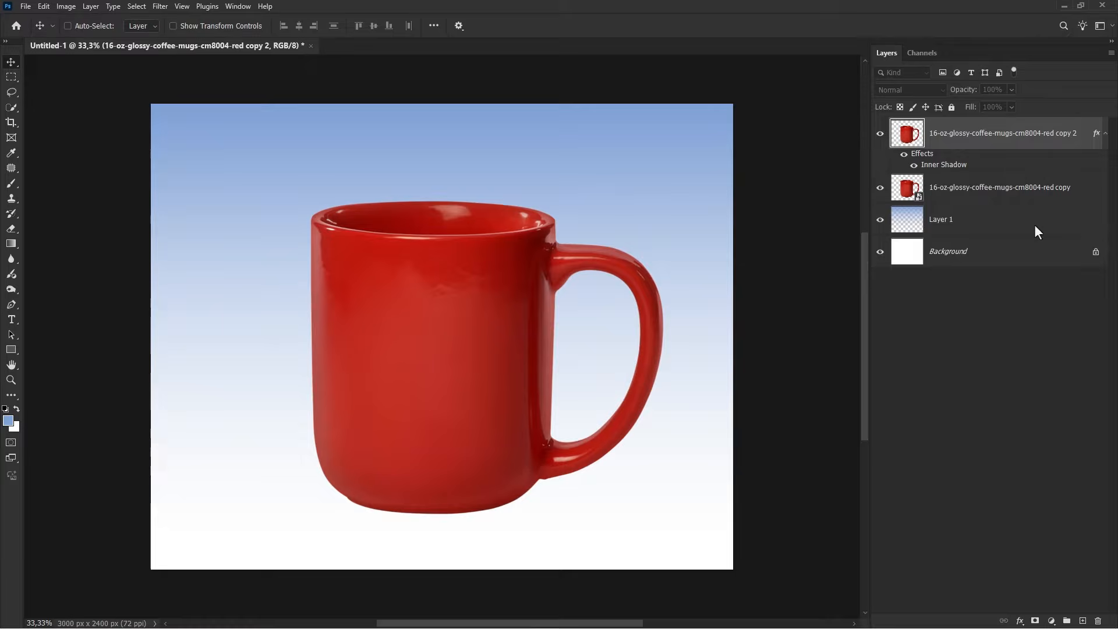
Rasterize the Inner Shadow style into the upper mug layer and compare it with the original mug by toggling visibility.
click(906, 155)
click(906, 156)
right_click(963, 136)
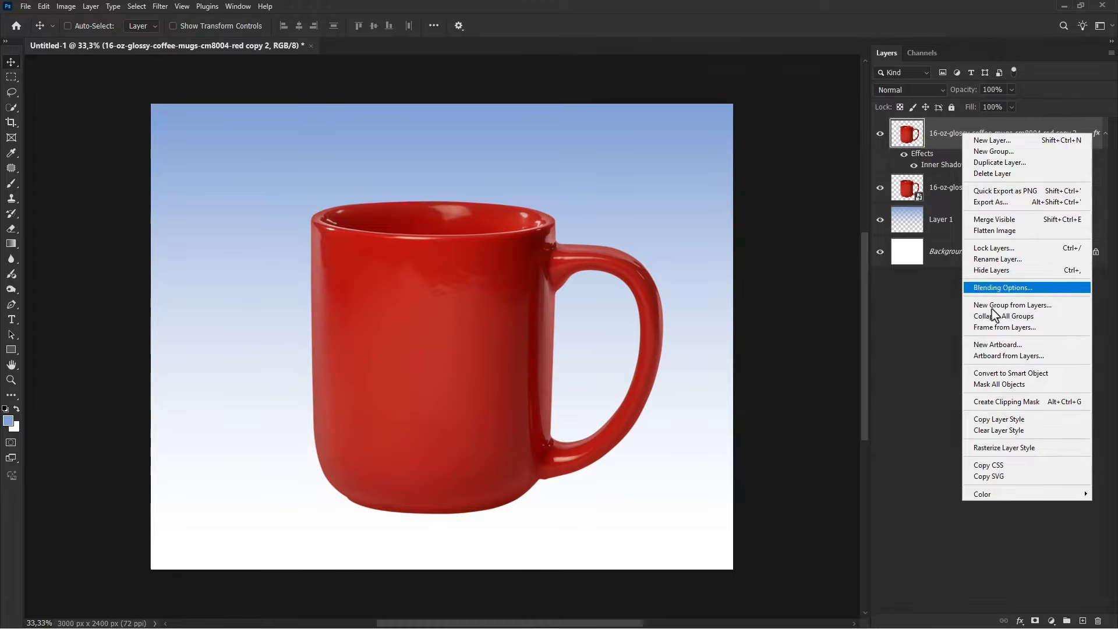
click(998, 431)
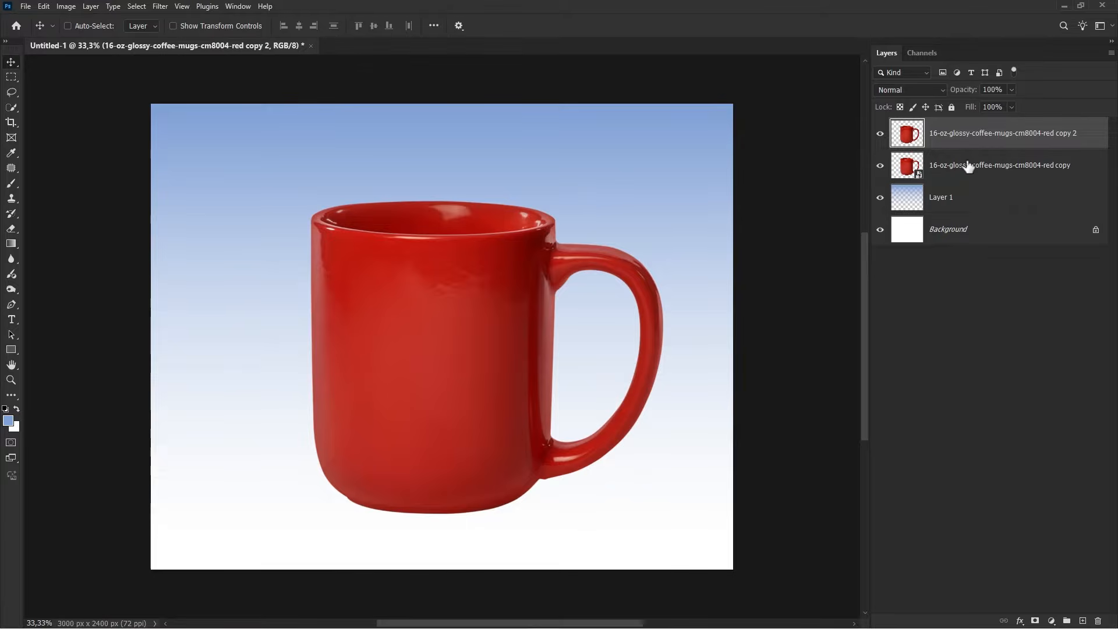
click(880, 134)
click(881, 134)
Desaturate the upper mug layer to greyscale.
click(66, 6)
mouse_move(78, 37)
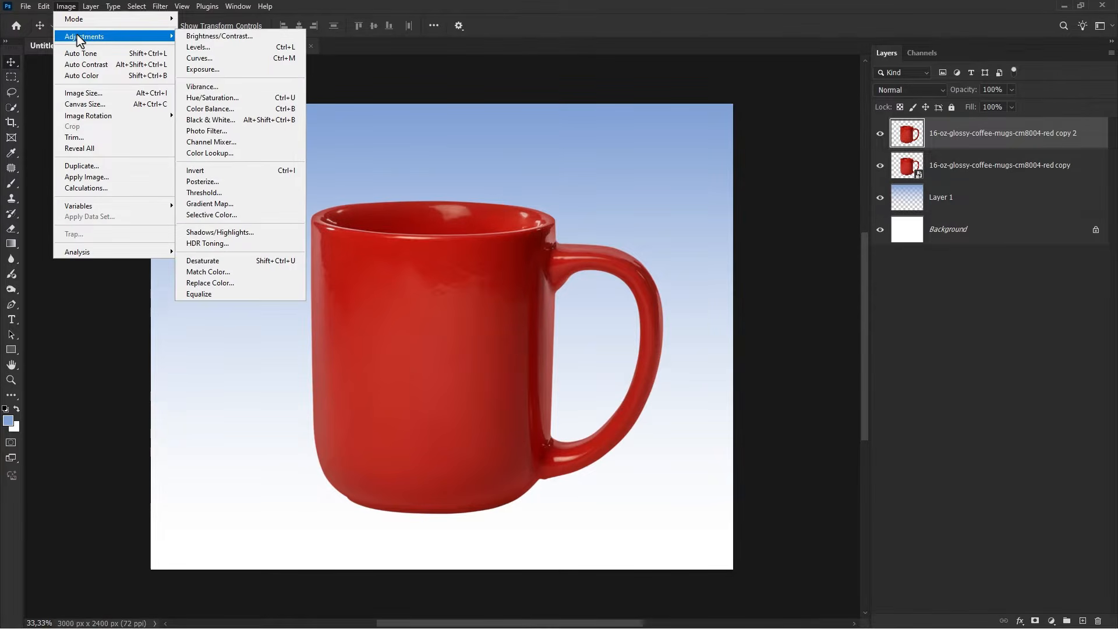
click(257, 267)
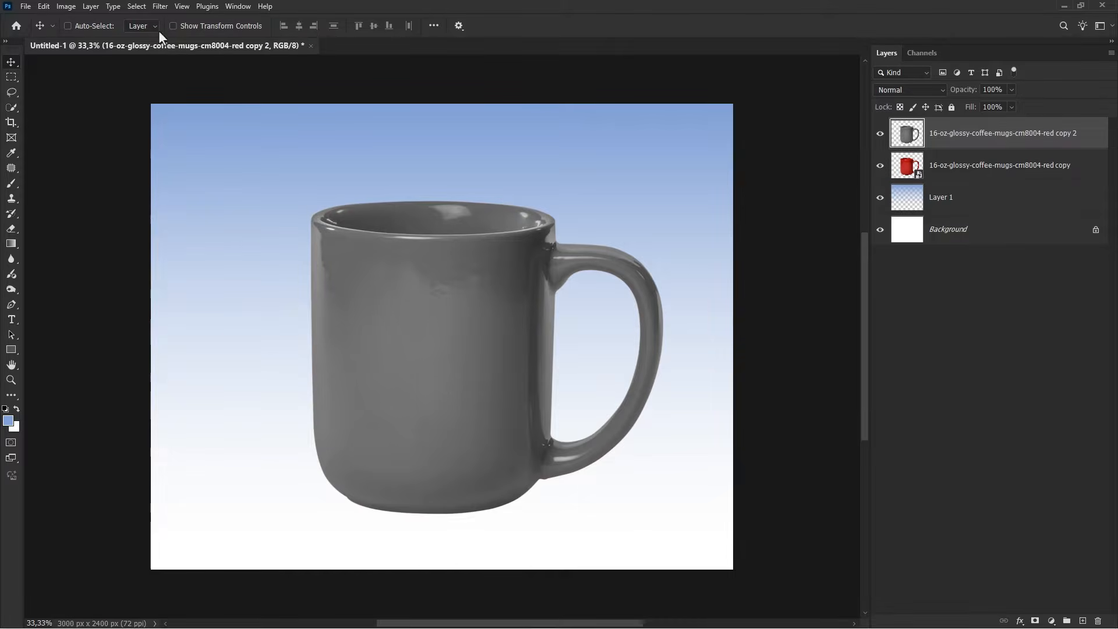
Apply the Plastic Wrap filter to the greyscale mug layer with highlight strength 20, detail 12 and smoothness 10.
click(160, 7)
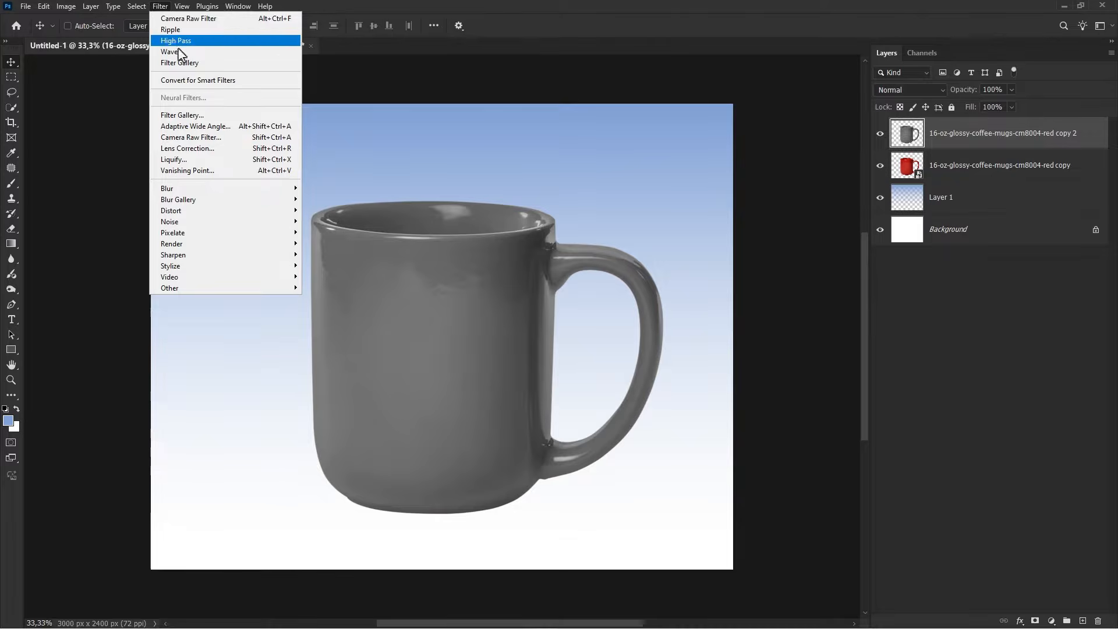
click(211, 114)
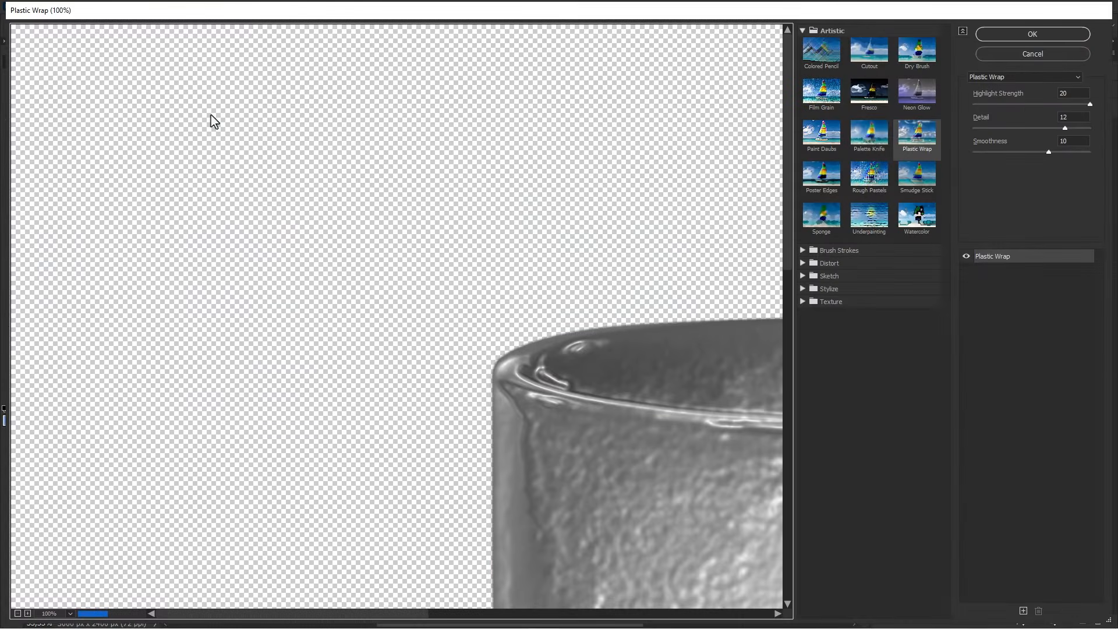
key(ctrl+0)
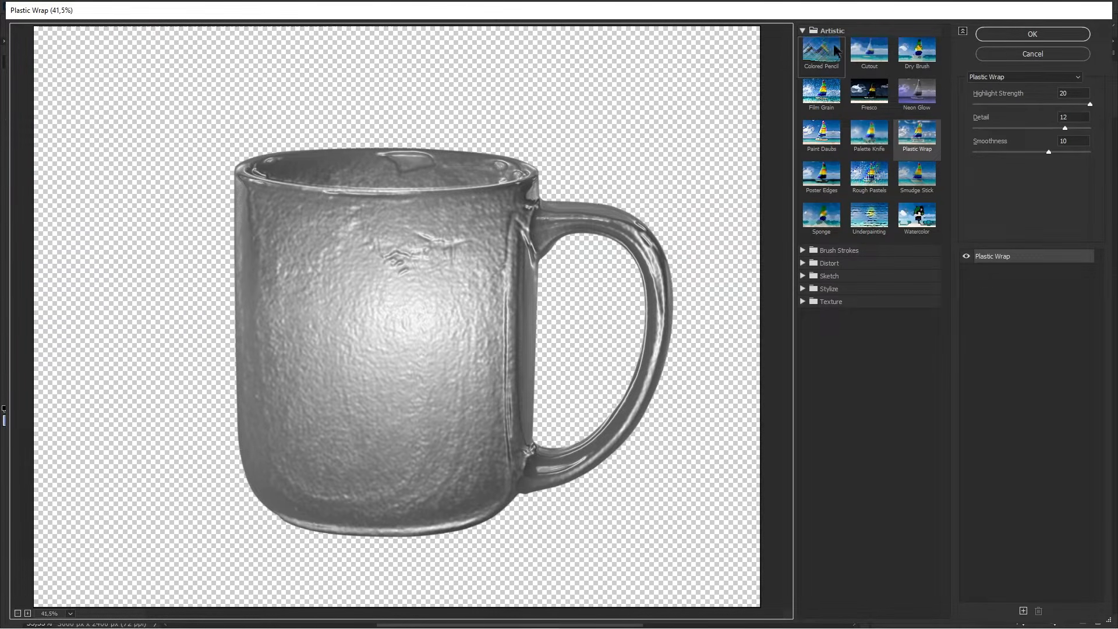
click(916, 141)
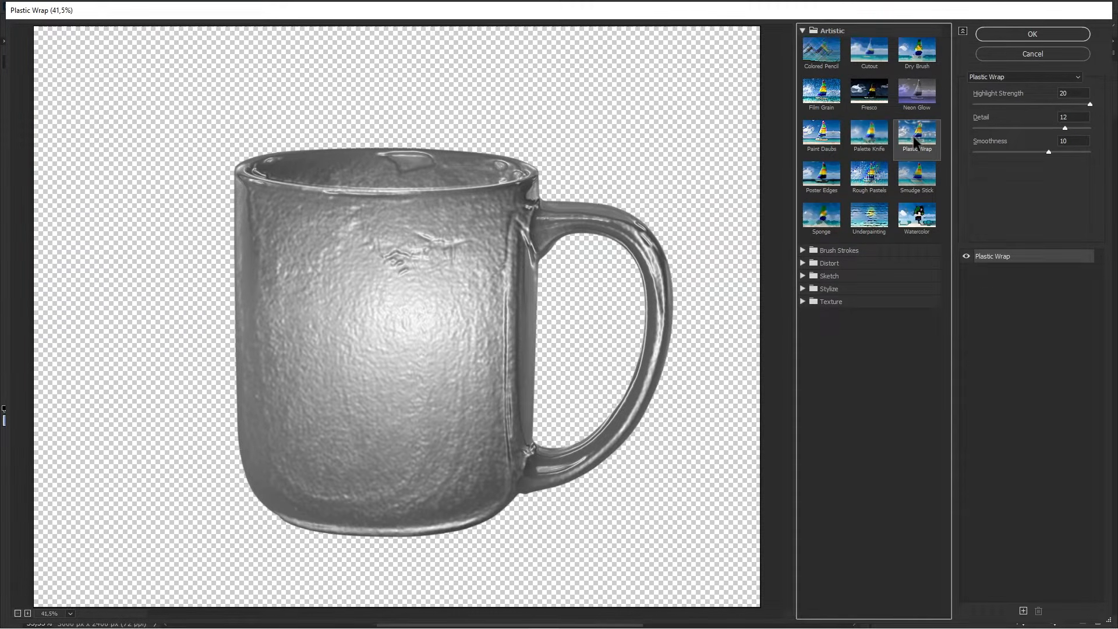
click(1070, 94)
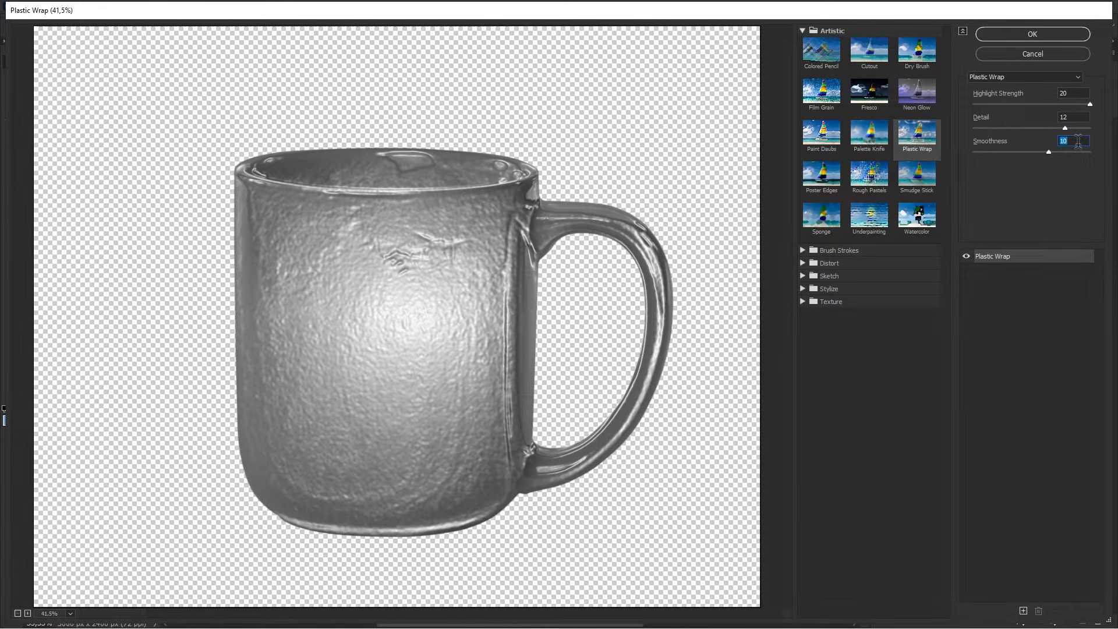
click(1039, 34)
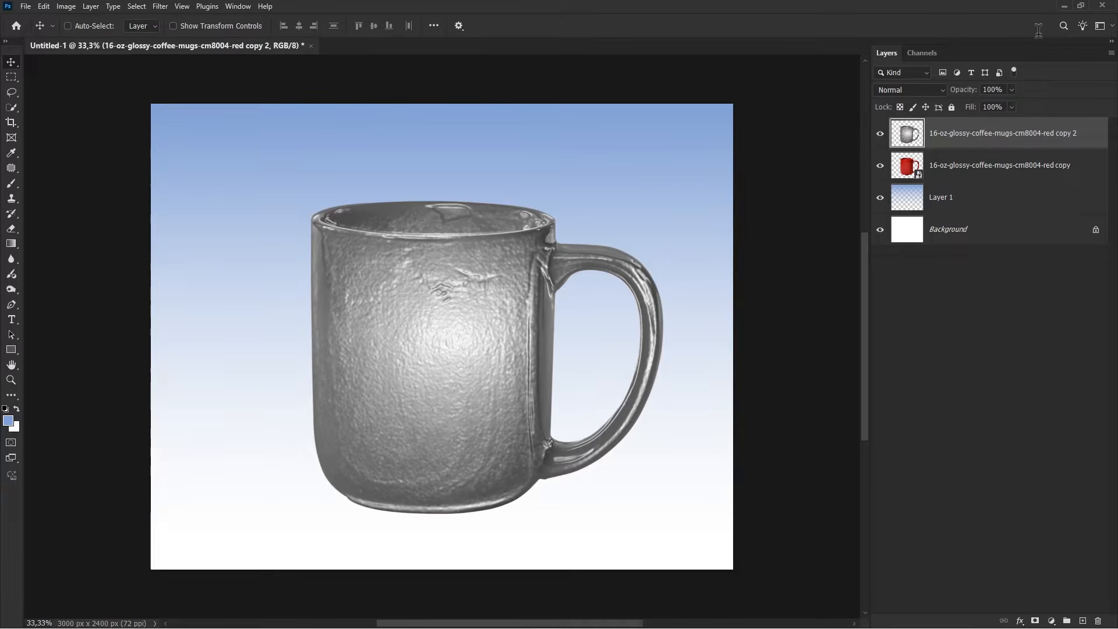
Invert the plastic-wrapped mug layer's colours and set its blend mode to Screen.
key(ctrl+i)
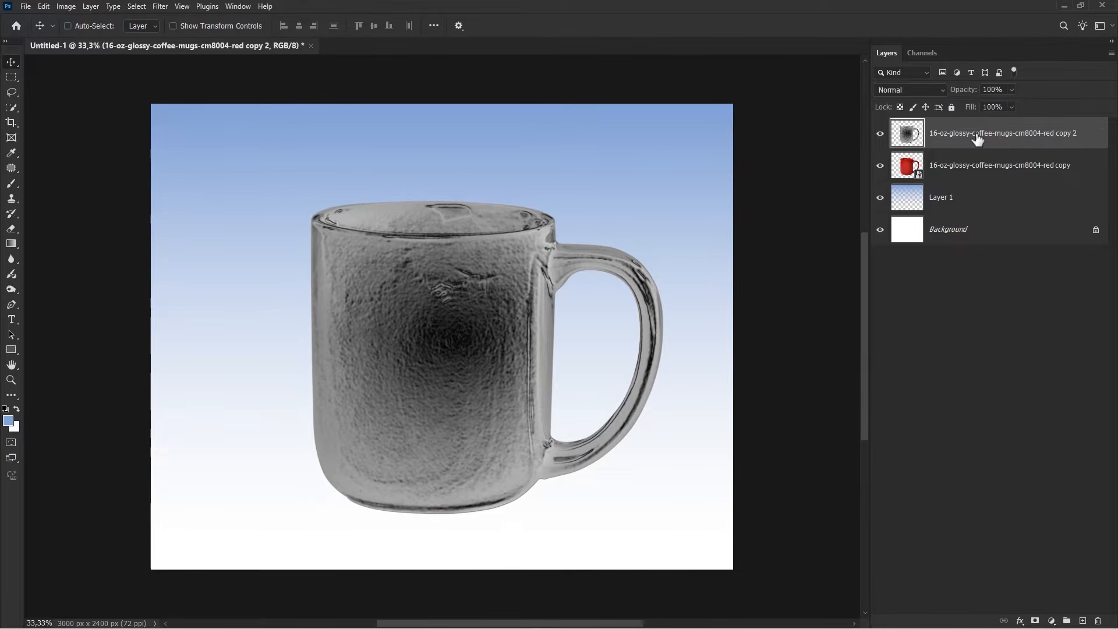
click(893, 92)
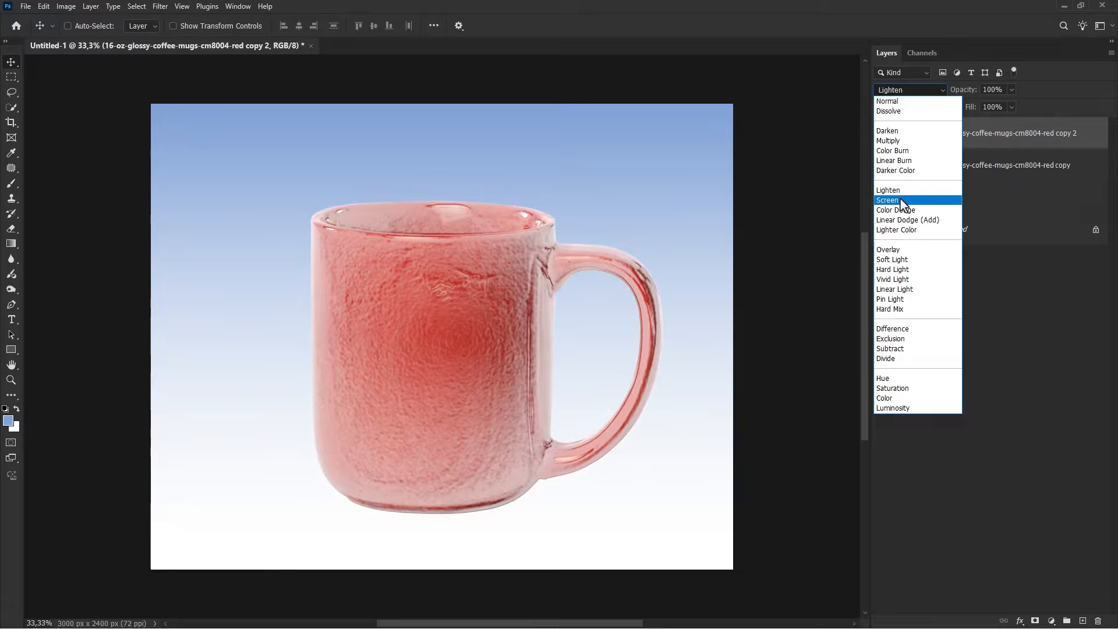
click(900, 200)
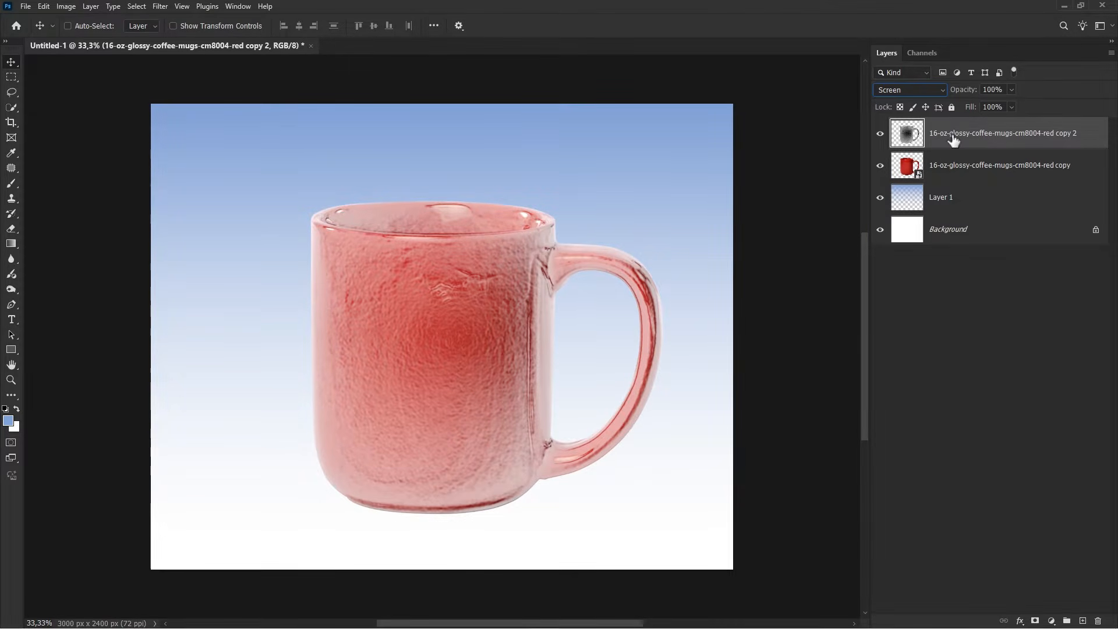
Apply the Glass distort filter to the inverted mug layer with distortion 9, smoothness 5, Frosted texture and 200% scaling.
click(162, 8)
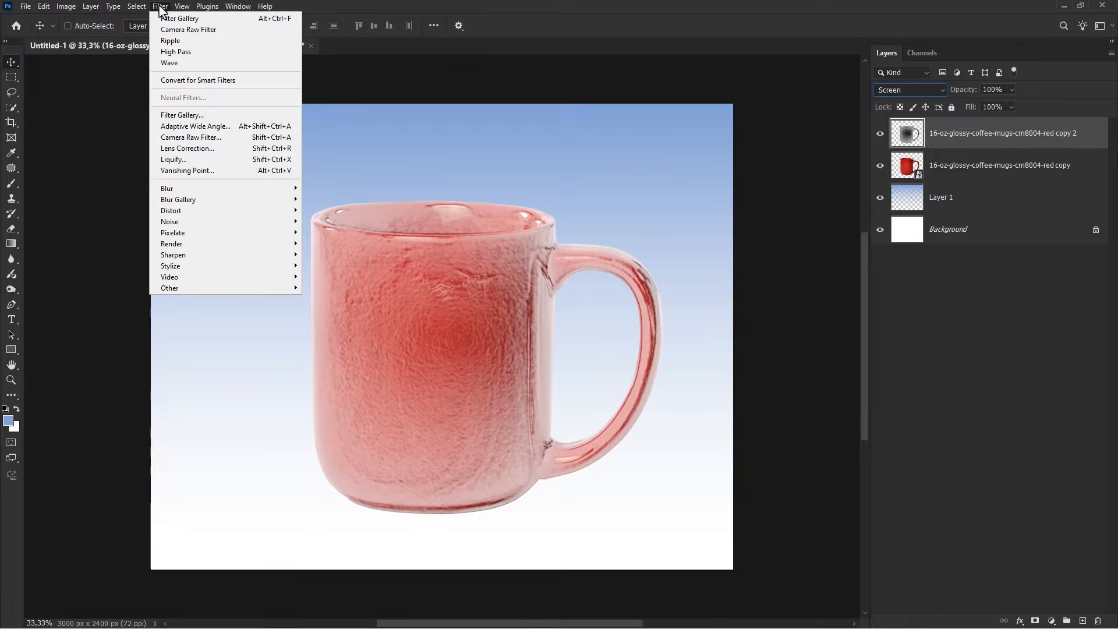
click(216, 120)
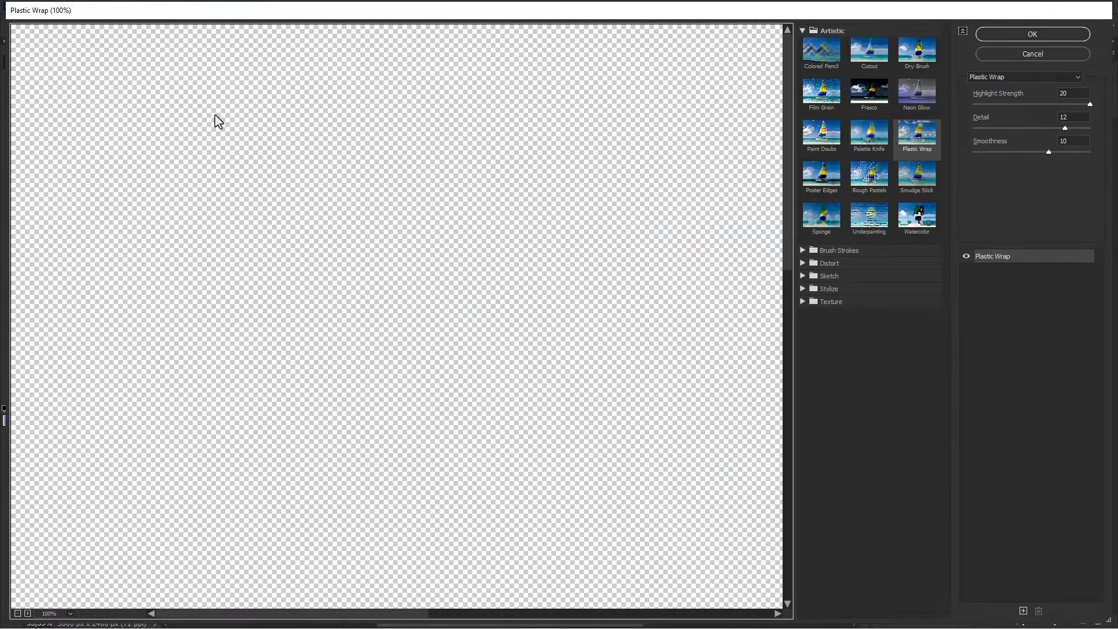
key(ctrl+0)
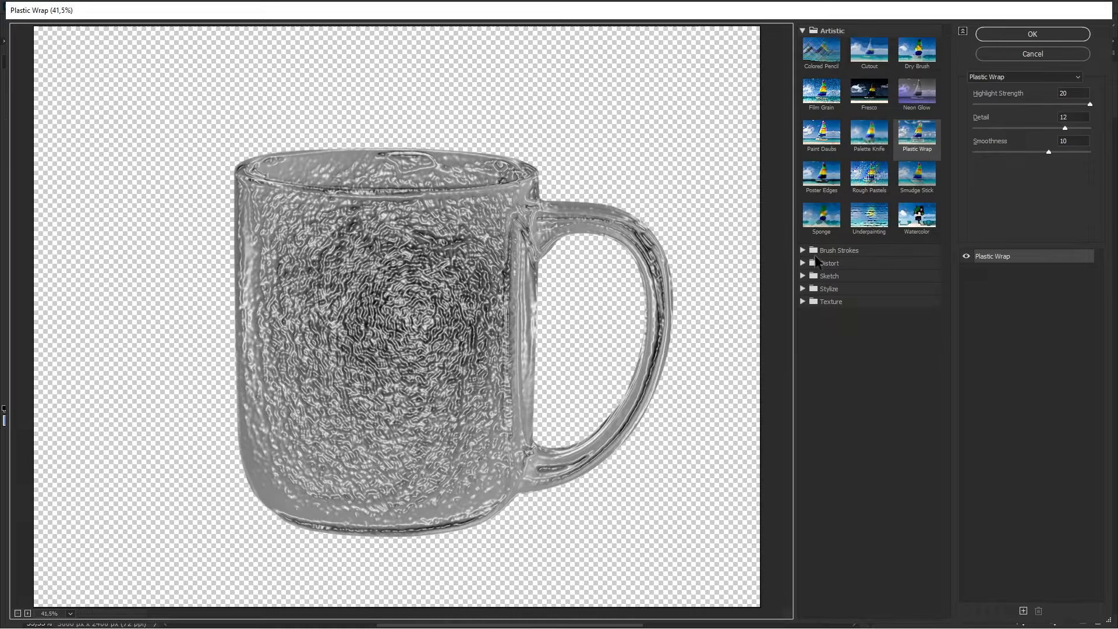
click(822, 263)
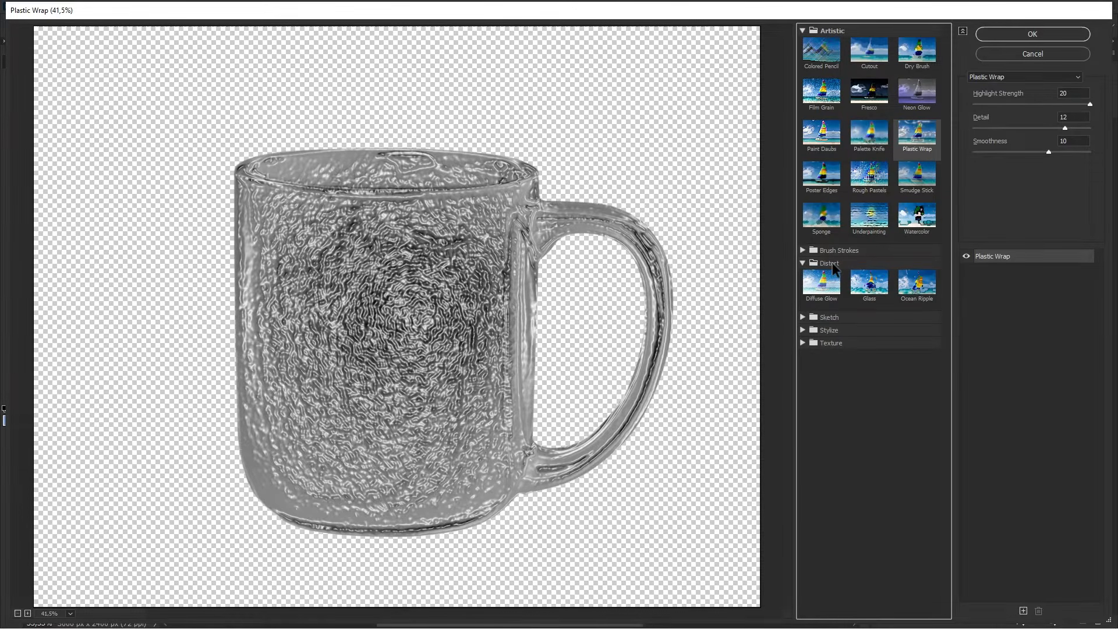
click(863, 286)
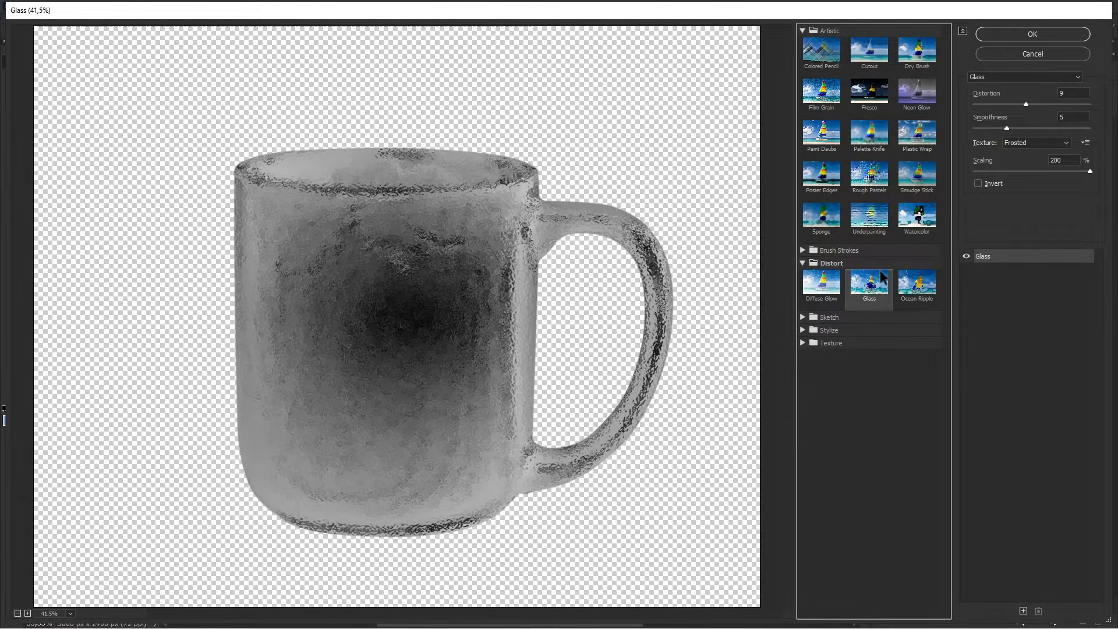
click(1070, 93)
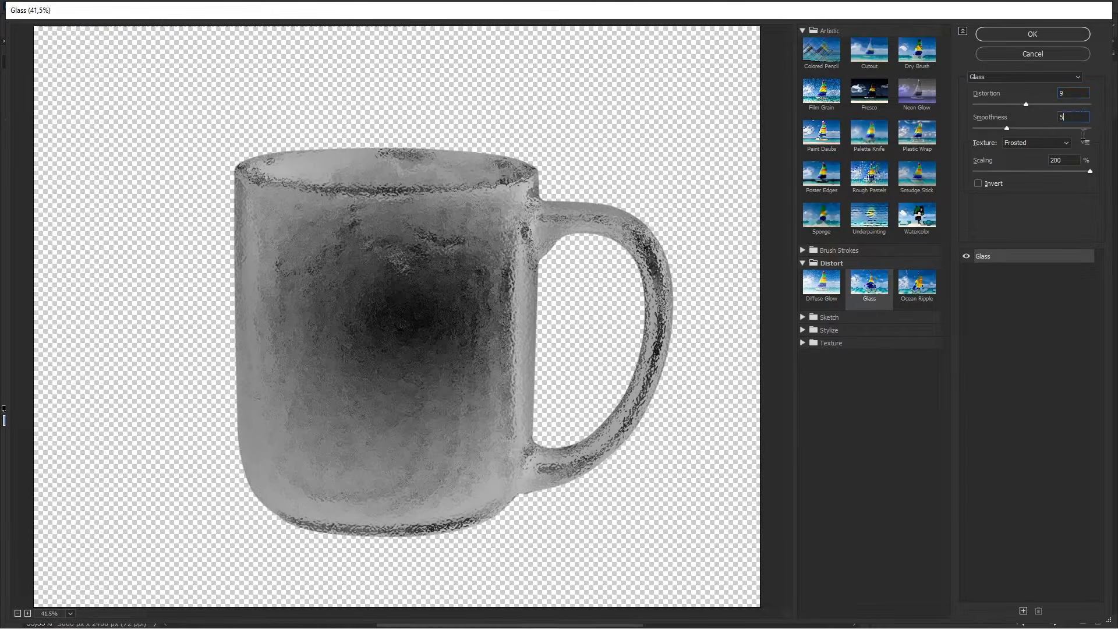
click(1040, 34)
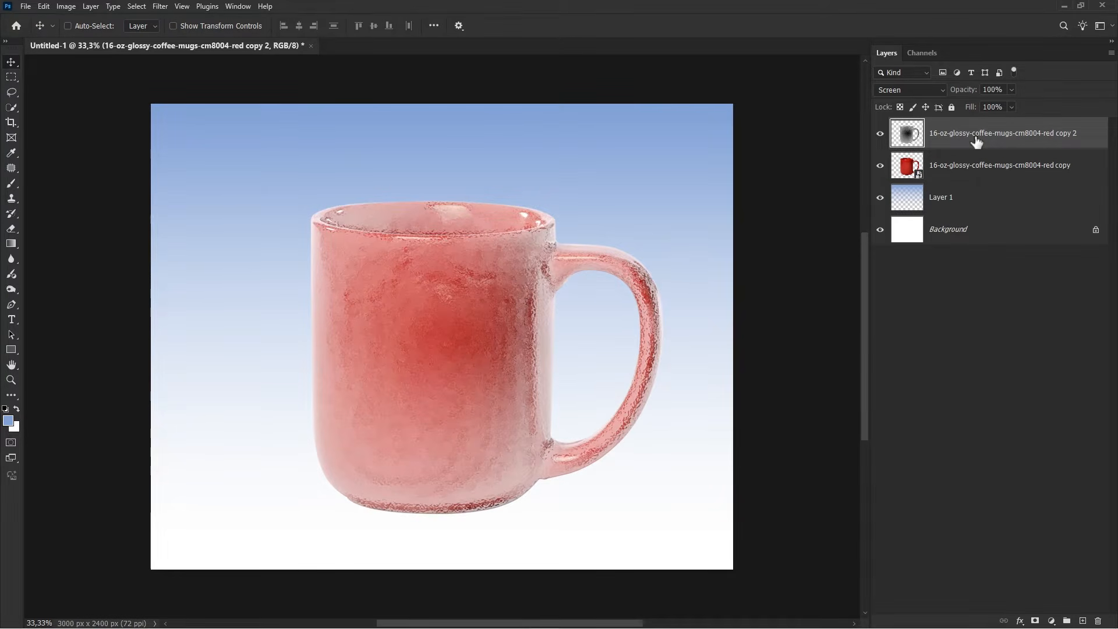
Duplicate the red mug layer, move the copy to the top of the stack, set it to Screen, and compare by toggling its visibility.
click(967, 170)
key(ctrl+j)
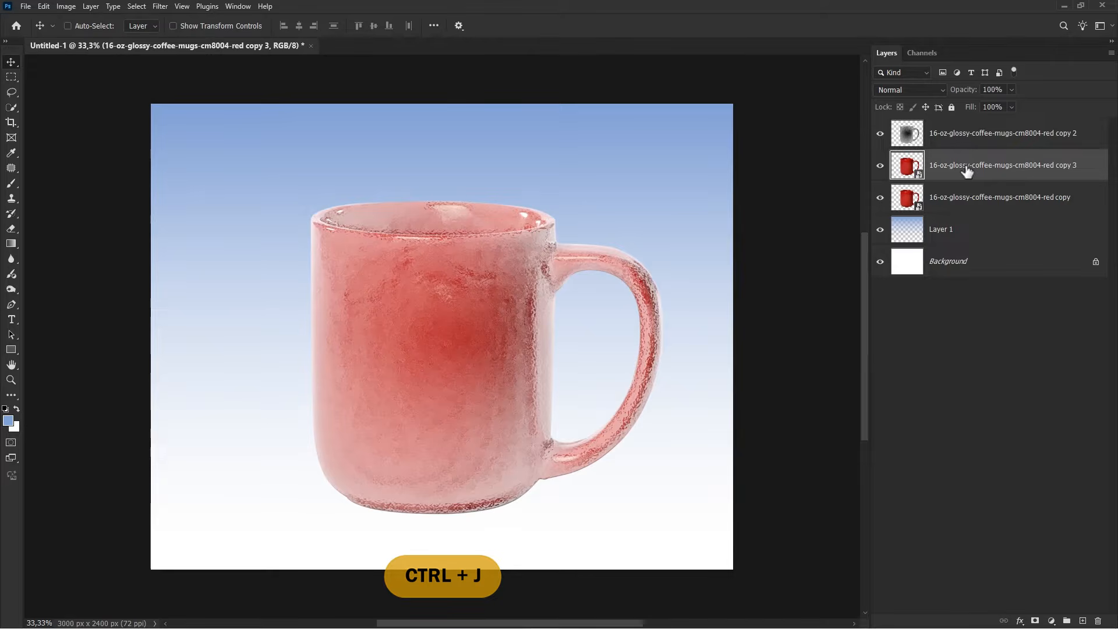
drag(969, 167, 964, 126)
click(909, 90)
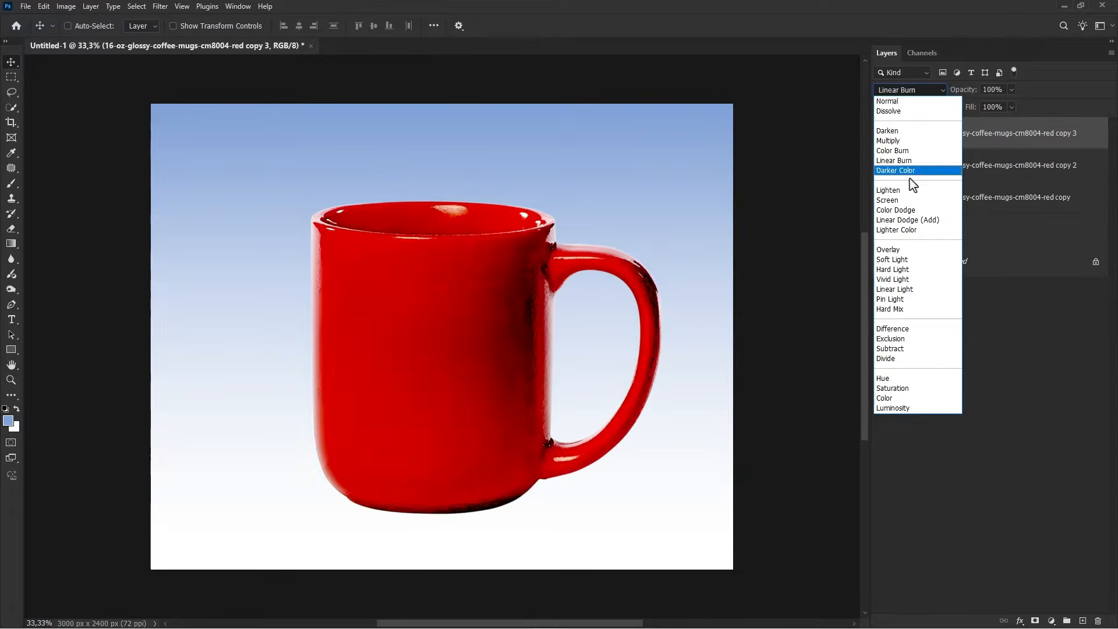
click(907, 199)
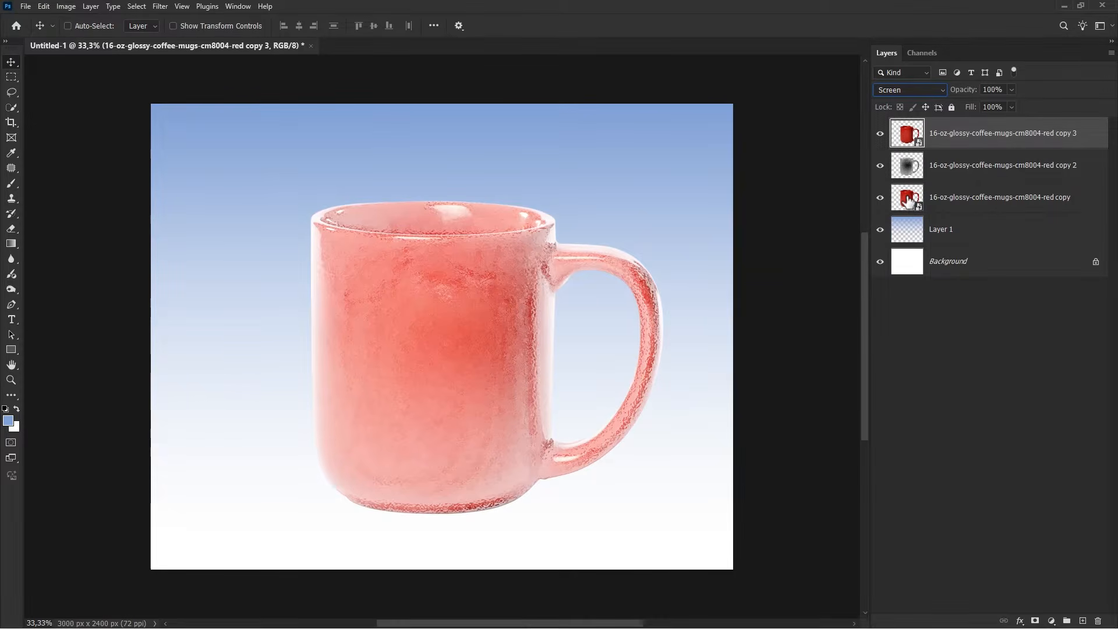
click(880, 134)
click(881, 134)
Group the three mug layers and check the group by toggling its visibility.
shift+click(982, 201)
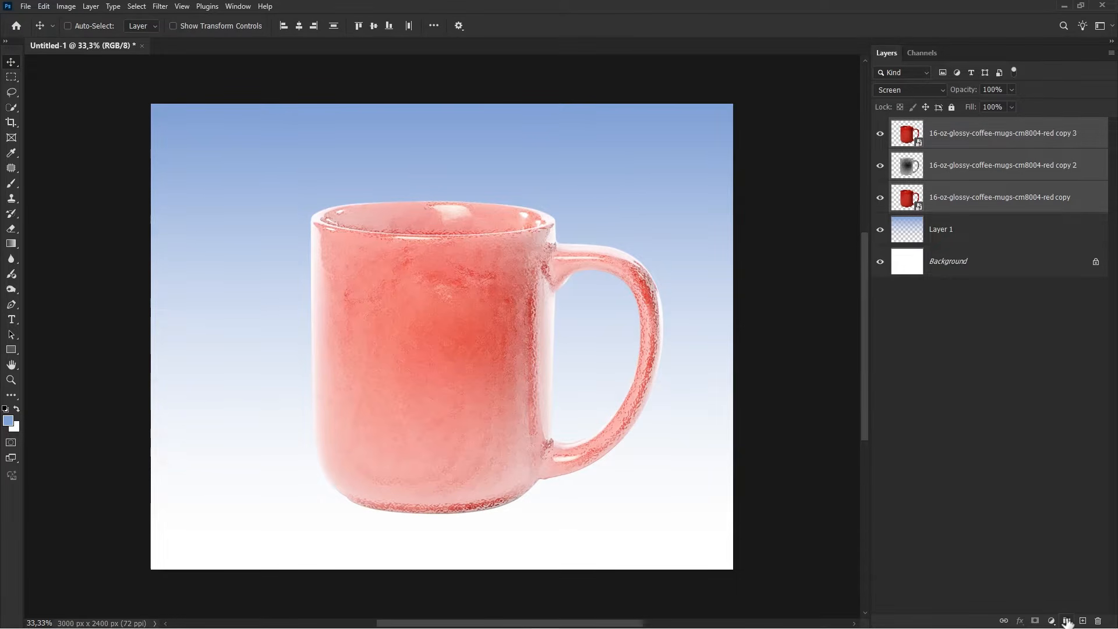
click(1067, 621)
click(880, 126)
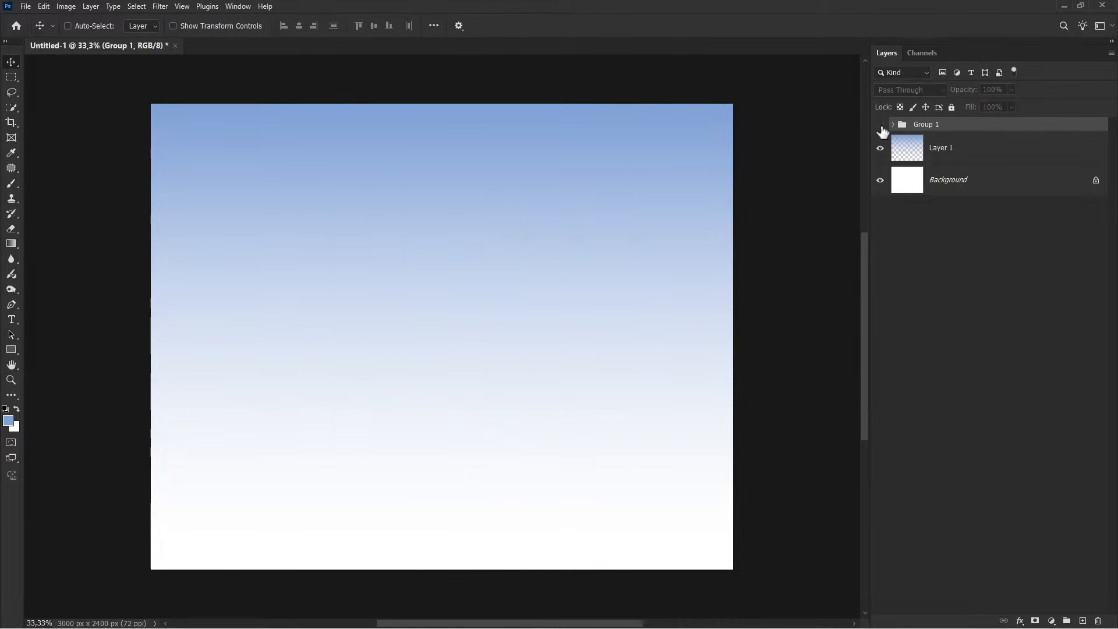
click(881, 126)
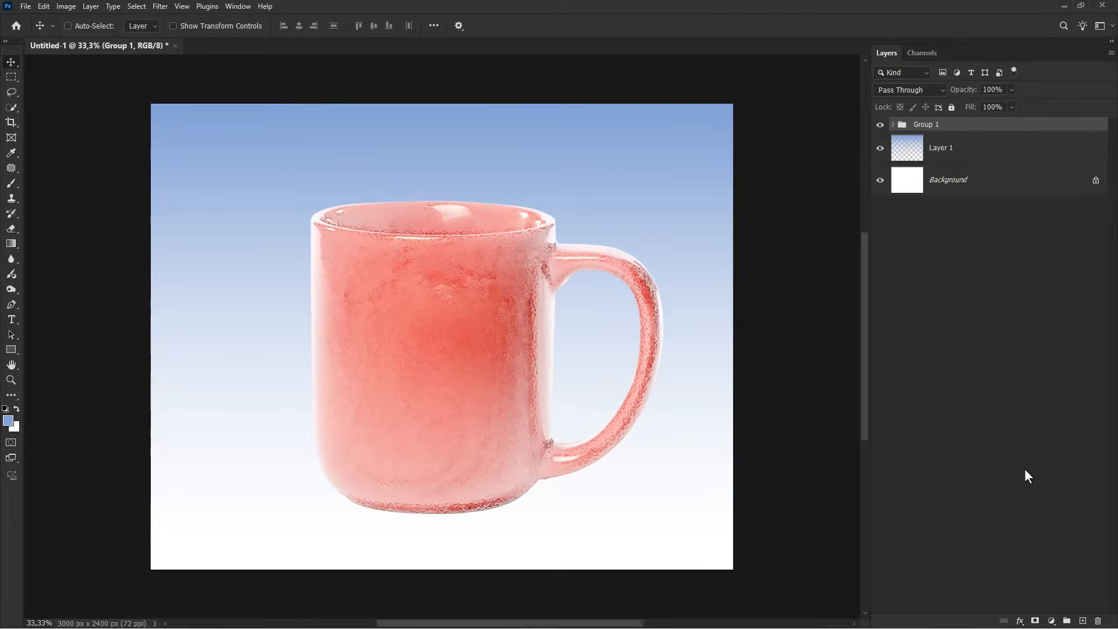
Add a Hue/Saturation adjustment layer clipped to the mug group and turn on Colorize.
click(1051, 621)
click(1047, 509)
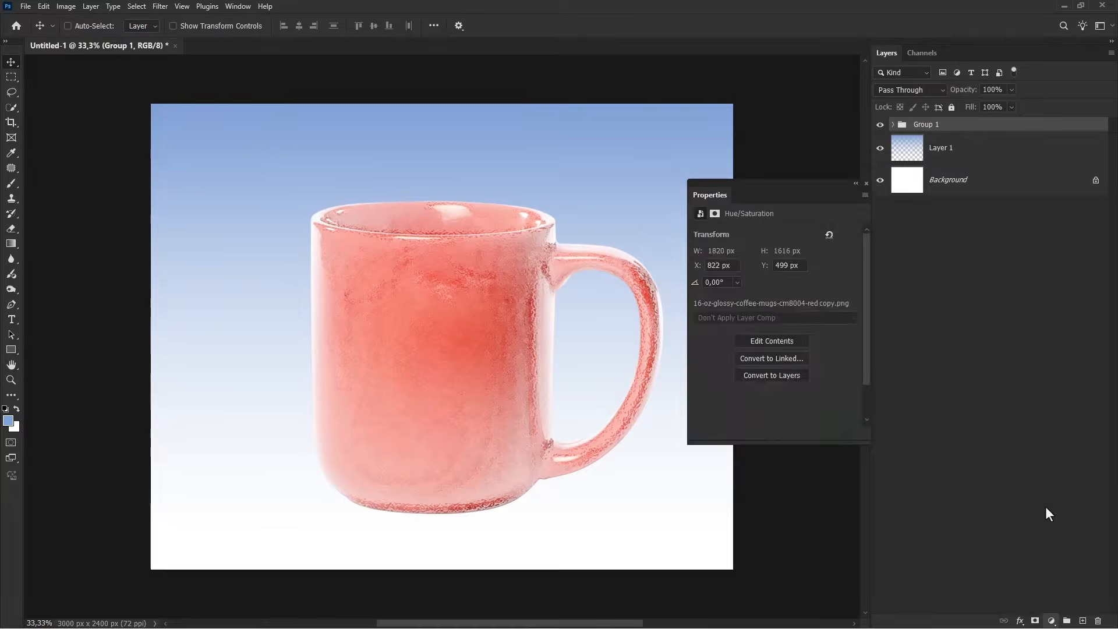
click(783, 434)
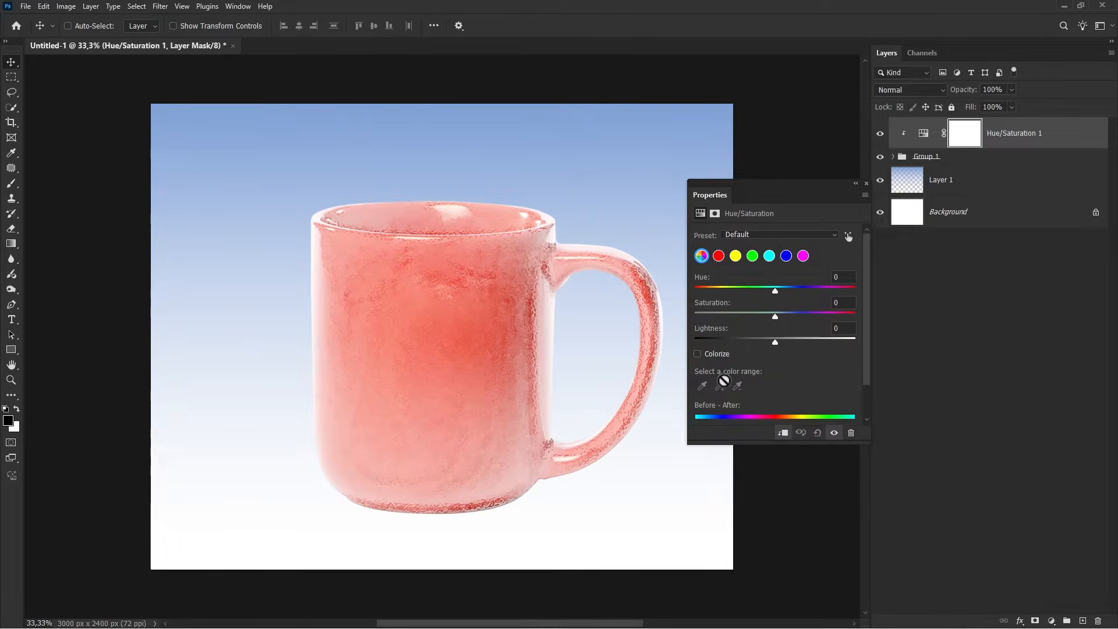
click(697, 355)
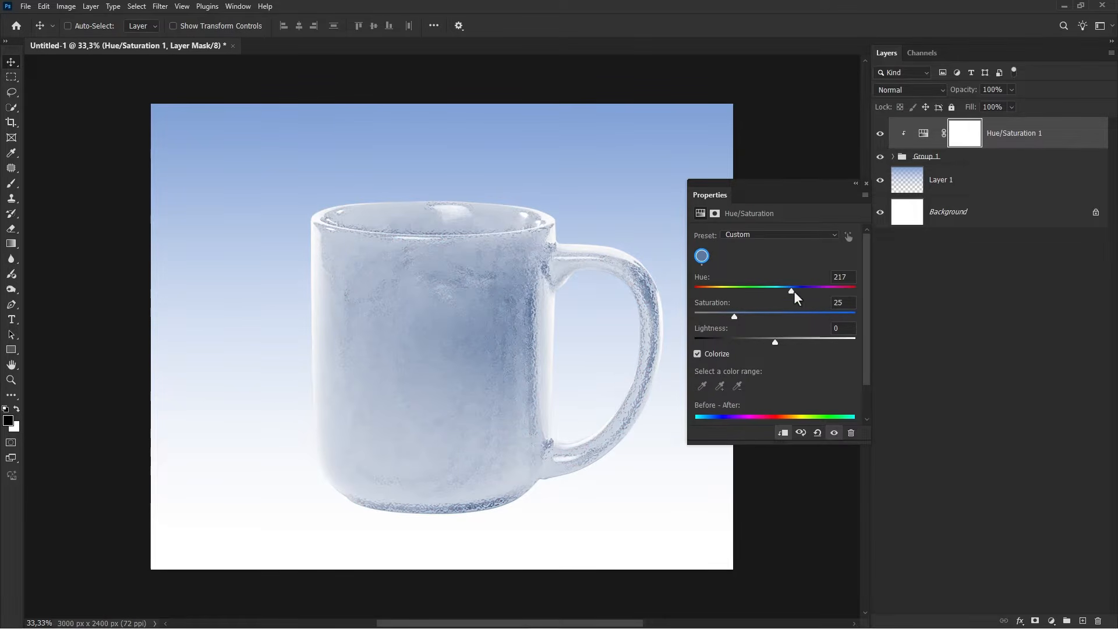
Set the Hue/Saturation adjustment's hue to 212 and saturation to 50, and compare the mug with and without it.
click(838, 278)
double_click(846, 278)
text(212)
double_click(845, 303)
text(50)
click(866, 183)
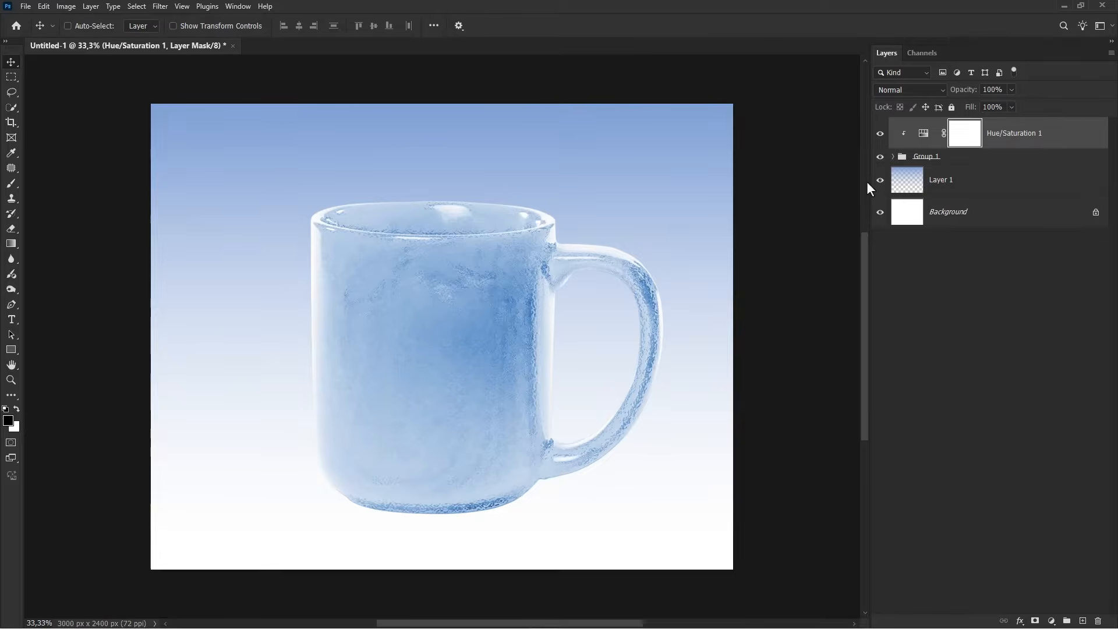
click(881, 135)
click(881, 134)
click(1008, 139)
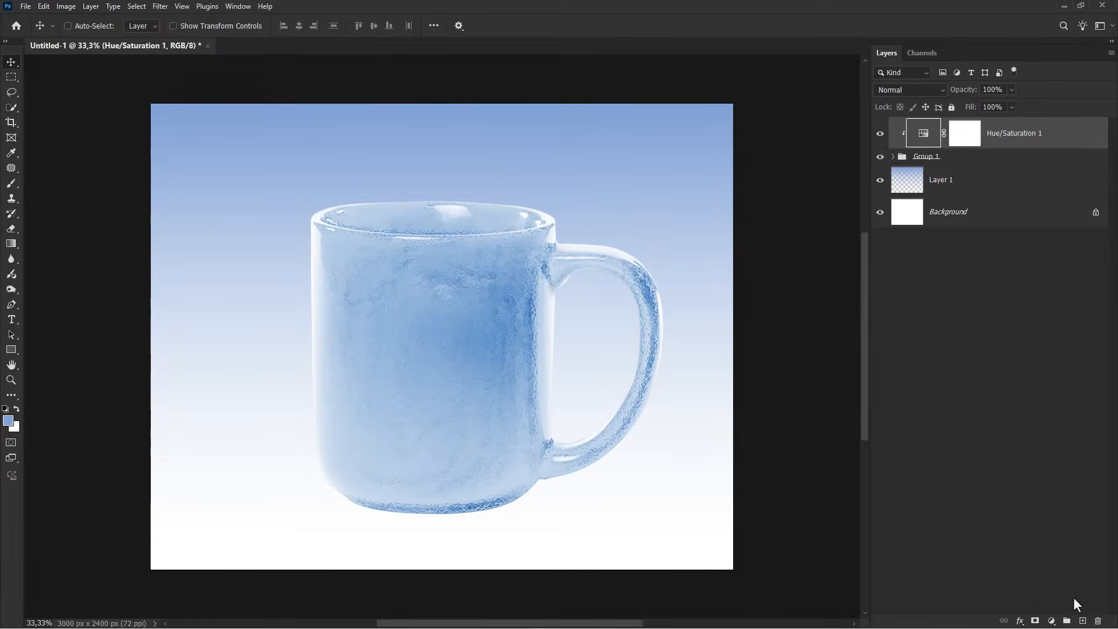
Add a new layer above the adjustment and draw a closed curved Pen path inside the mug's opening, following the front inner rim.
click(1082, 621)
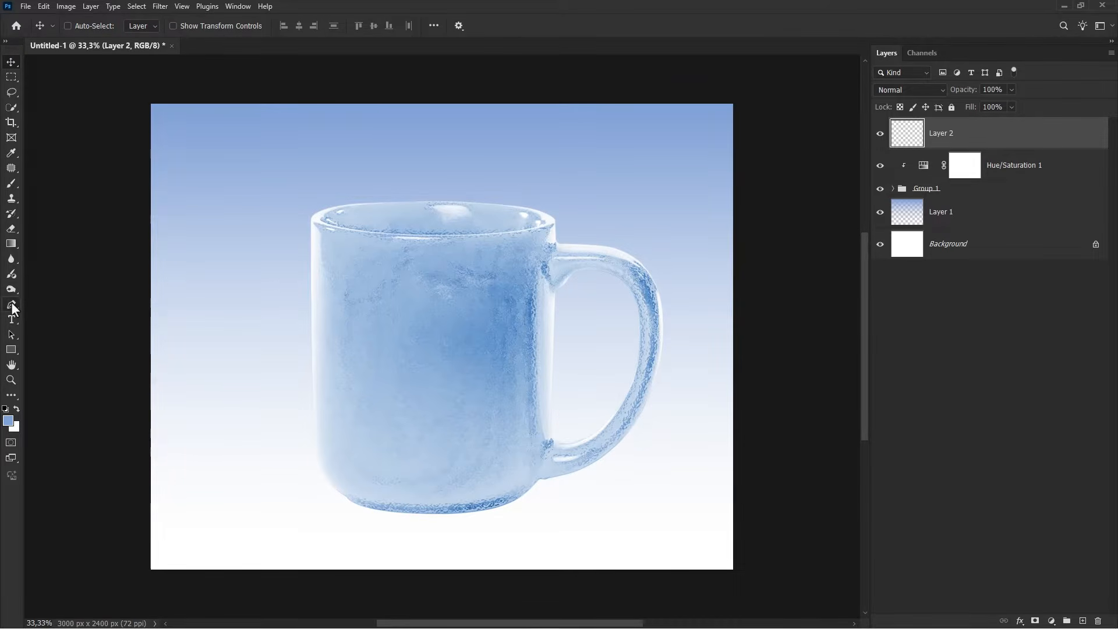
drag(12, 305, 70, 302)
scroll(424, 225, up, 2)
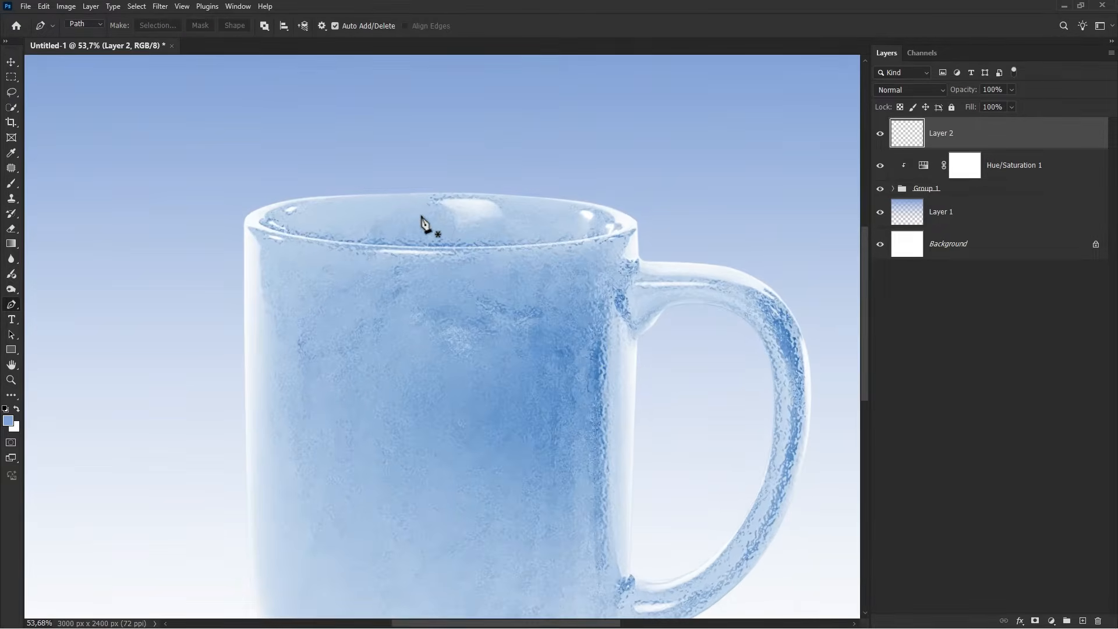
scroll(424, 224, up, 2)
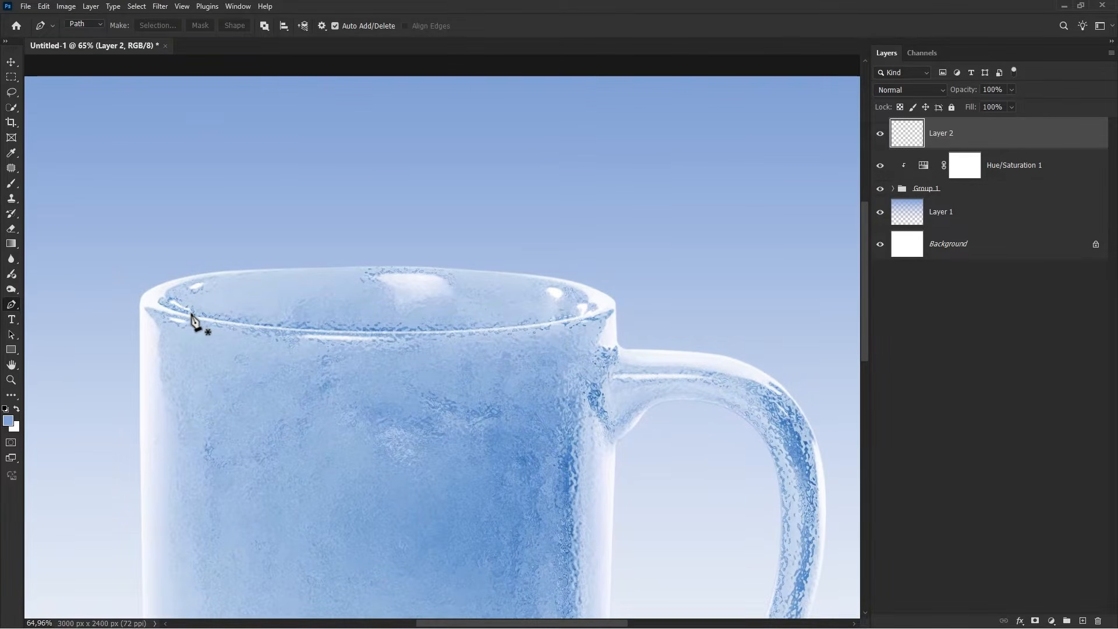
click(190, 314)
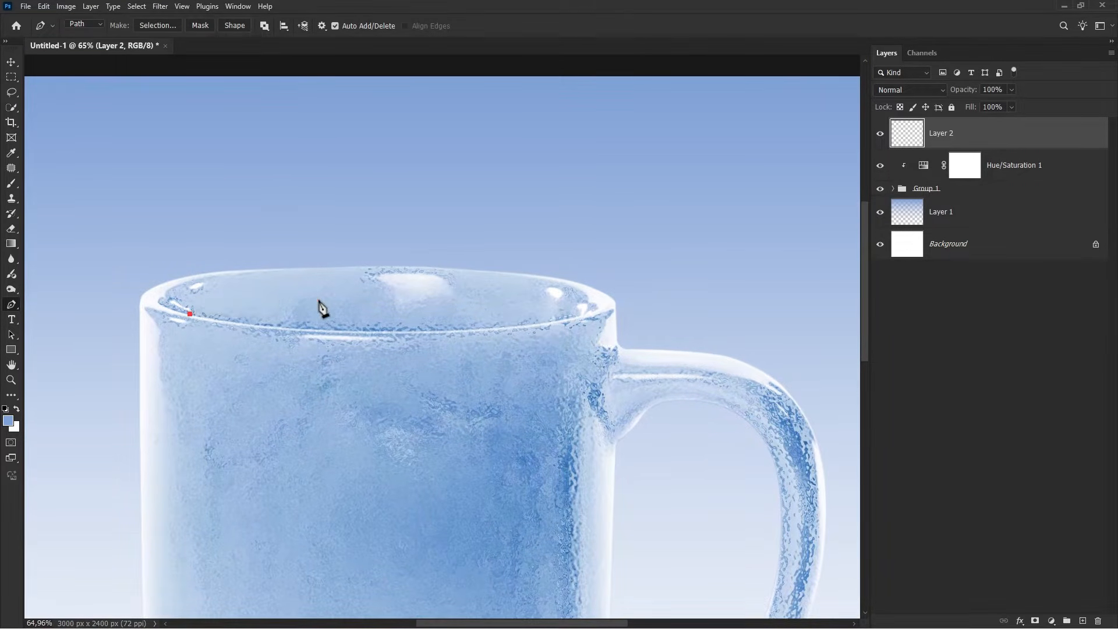
drag(327, 299, 432, 296)
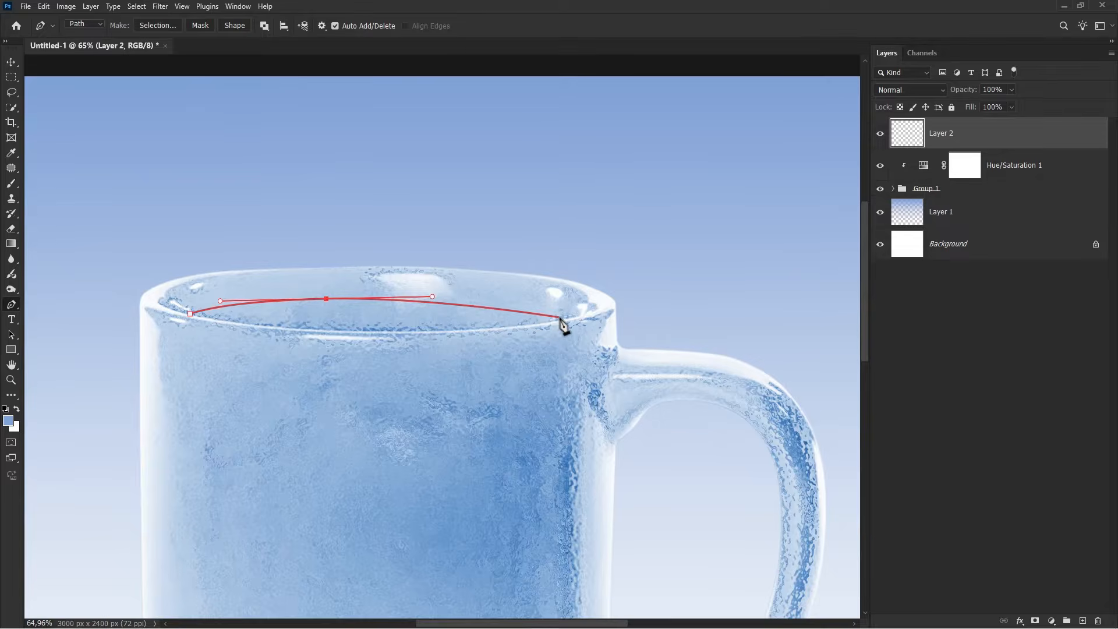
drag(557, 319, 607, 329)
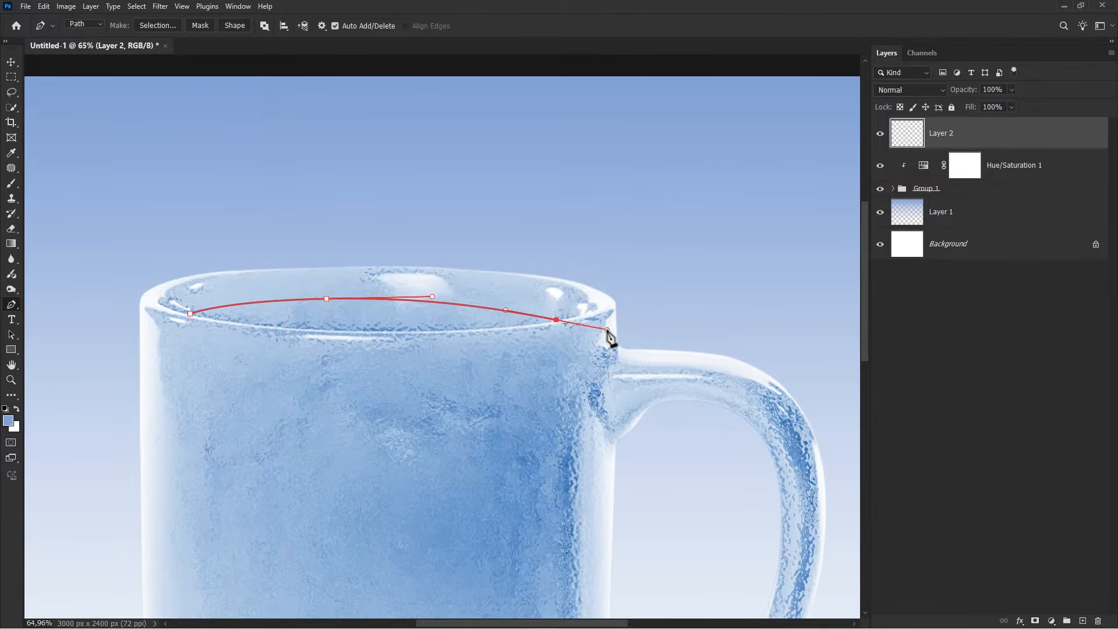
alt+click(557, 319)
drag(190, 314, 31, 286)
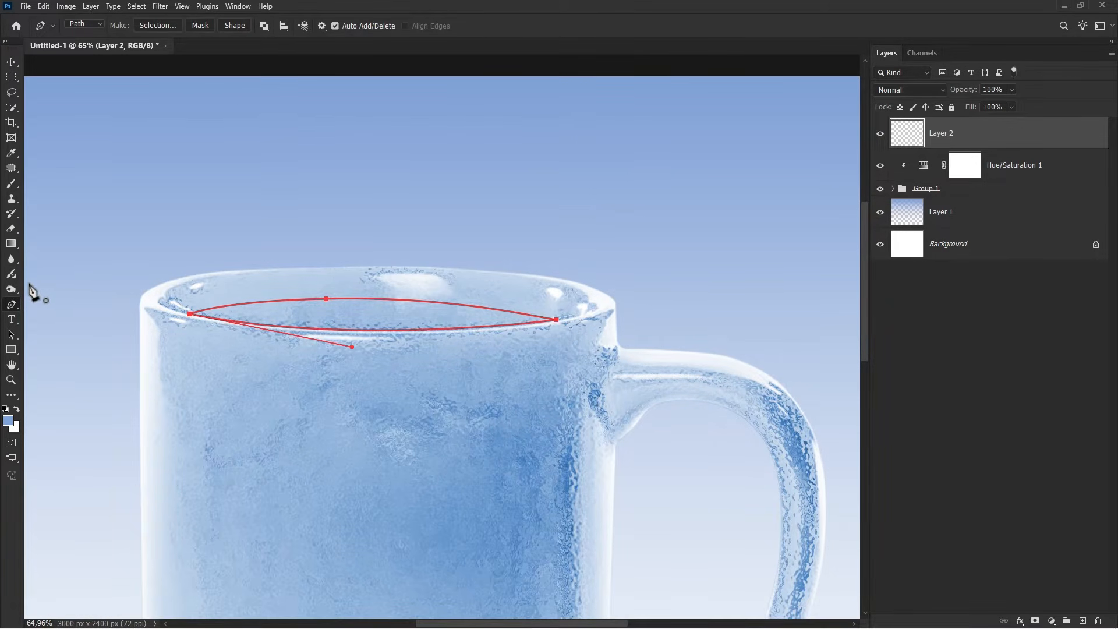
Convert the opening path to a selection and fill it with a white (ffffff) Solid Color fill layer.
scroll(498, 312, down, 3)
right_click(497, 270)
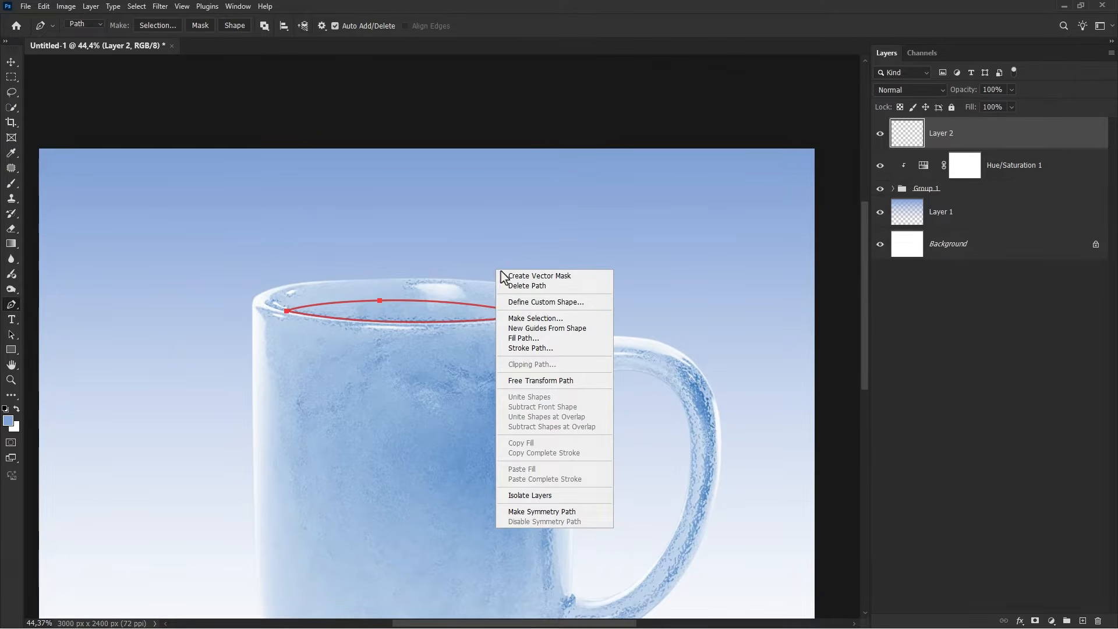
click(536, 319)
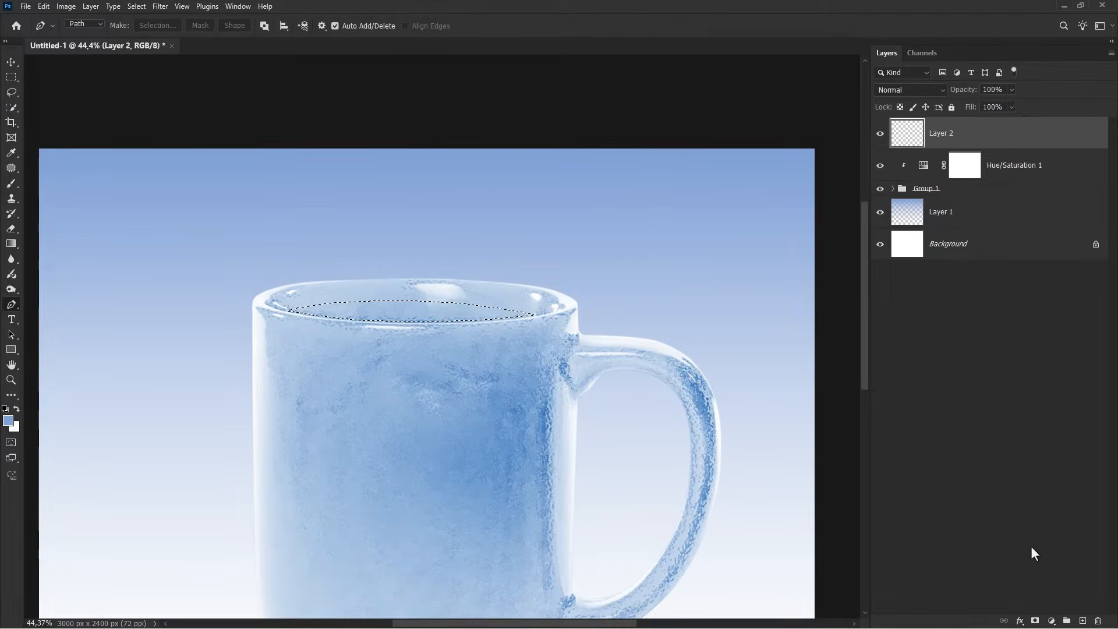
click(1052, 621)
click(1038, 417)
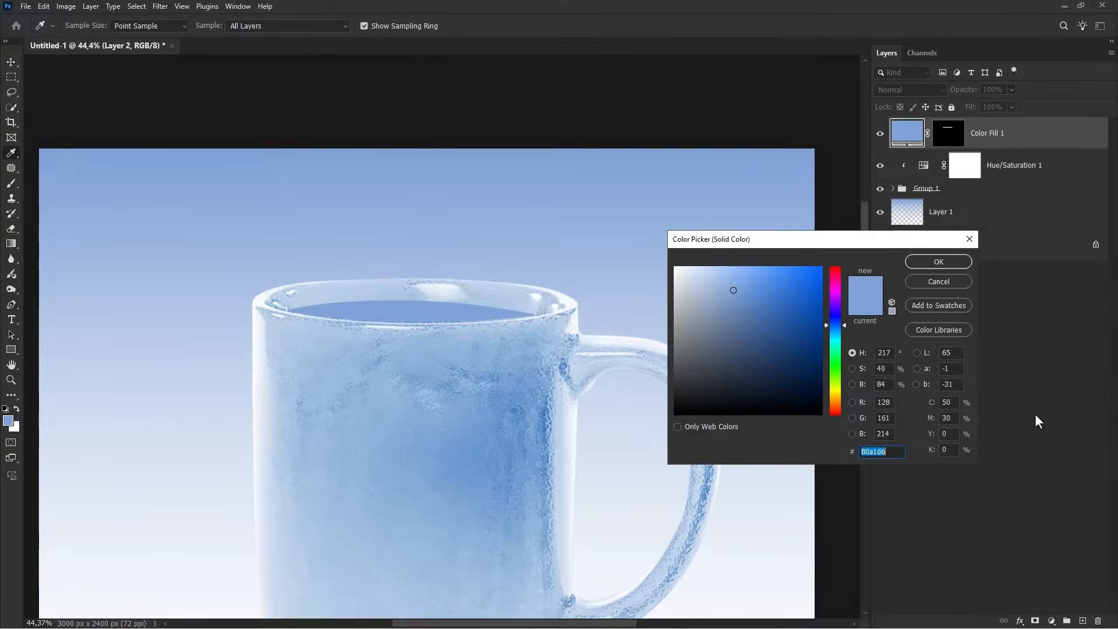
drag(704, 275, 620, 250)
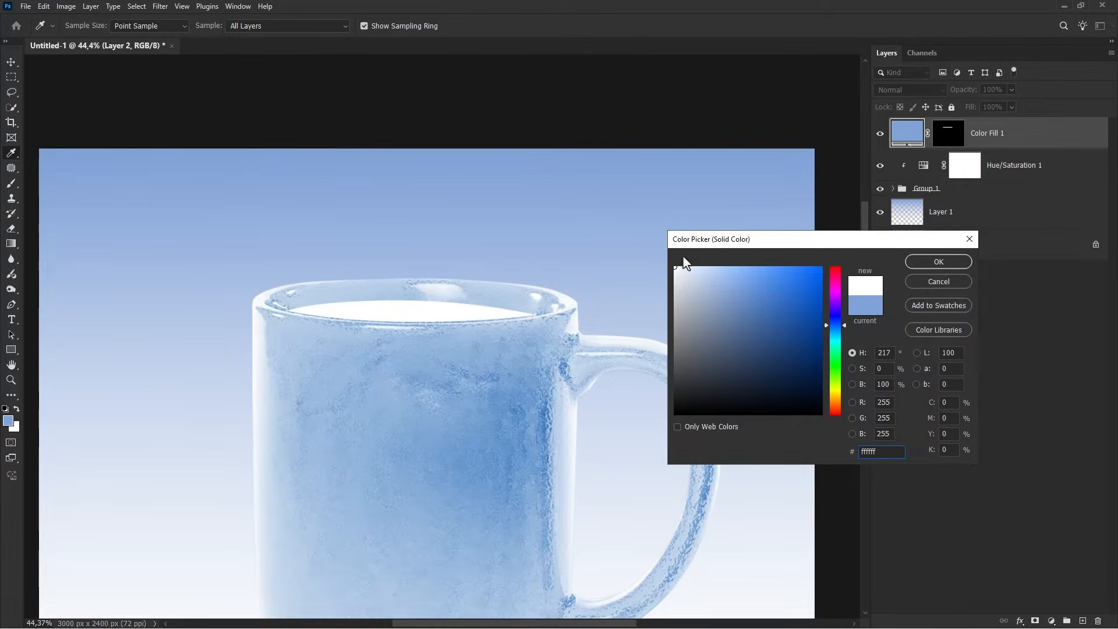
click(932, 263)
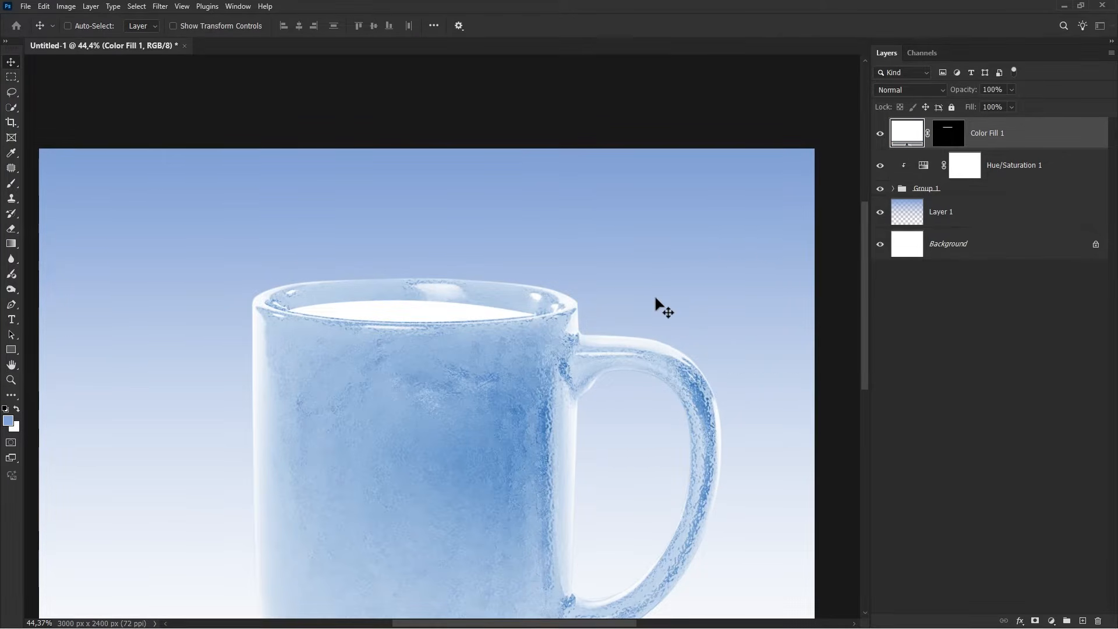
Duplicate the color fill, Hue/Saturation and mug group together, merge the copies into one layer, and place it below the mug group.
scroll(657, 301, down, 1)
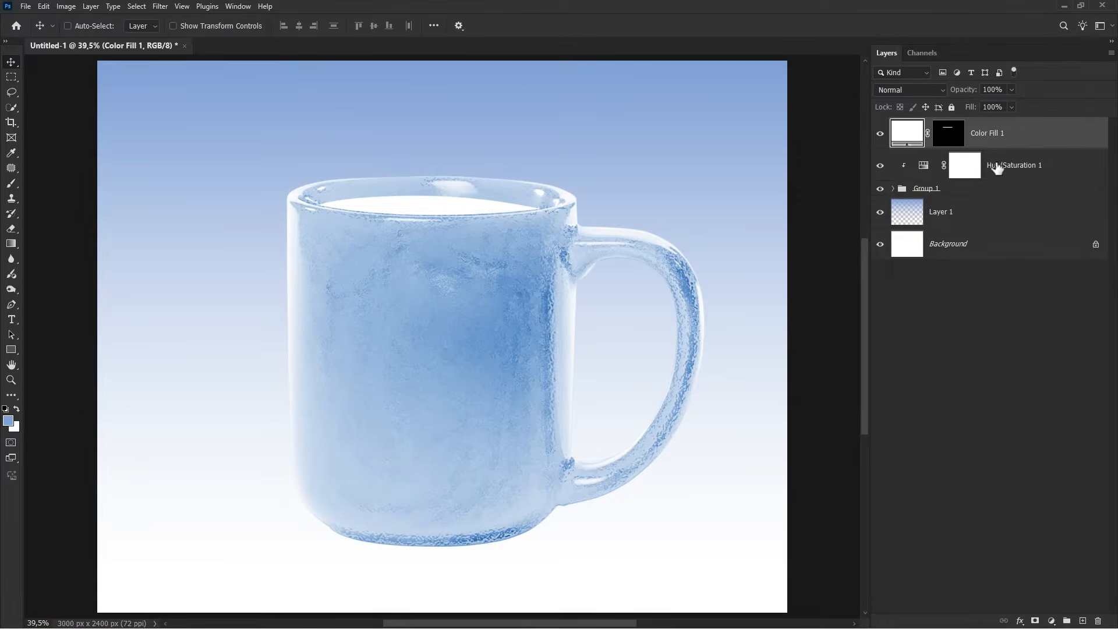
shift+click(990, 190)
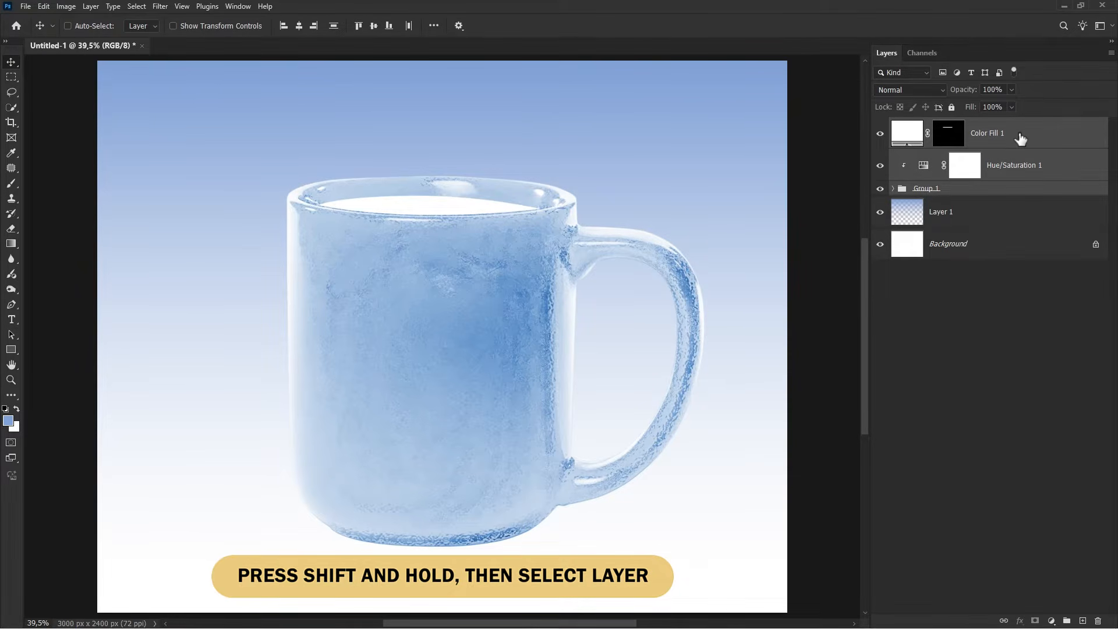
key(ctrl+j)
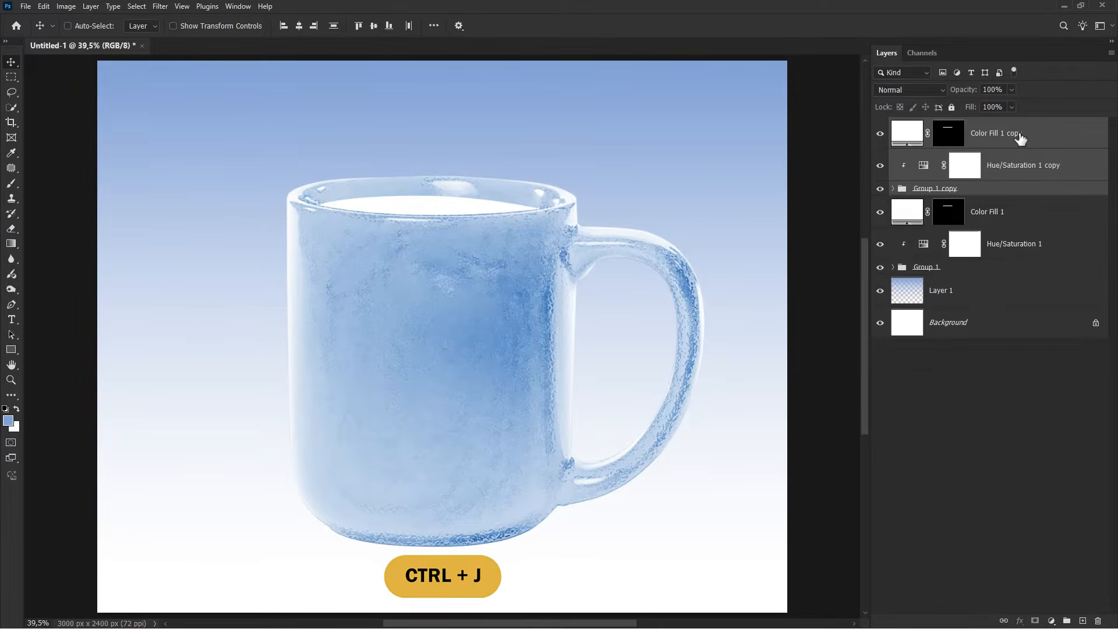
right_click(1020, 137)
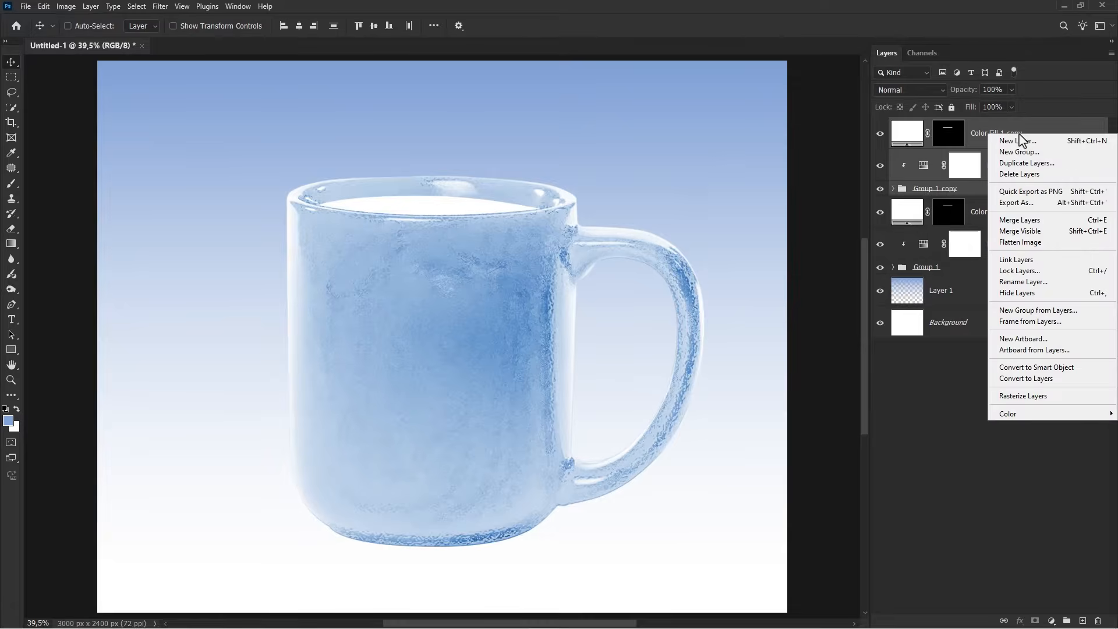
click(1032, 219)
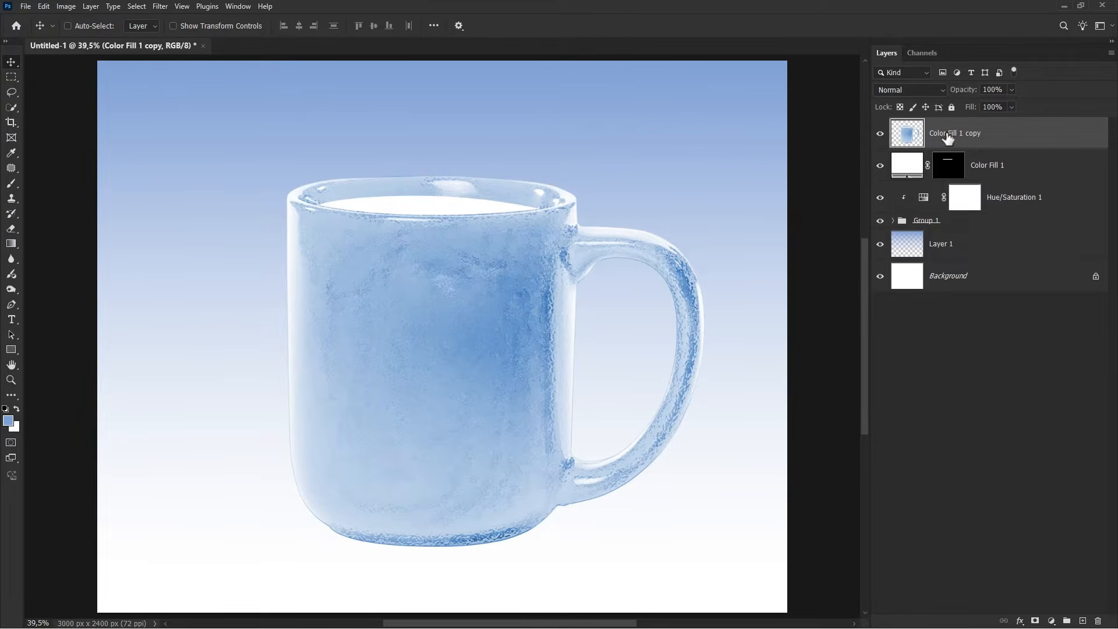
drag(945, 135, 964, 224)
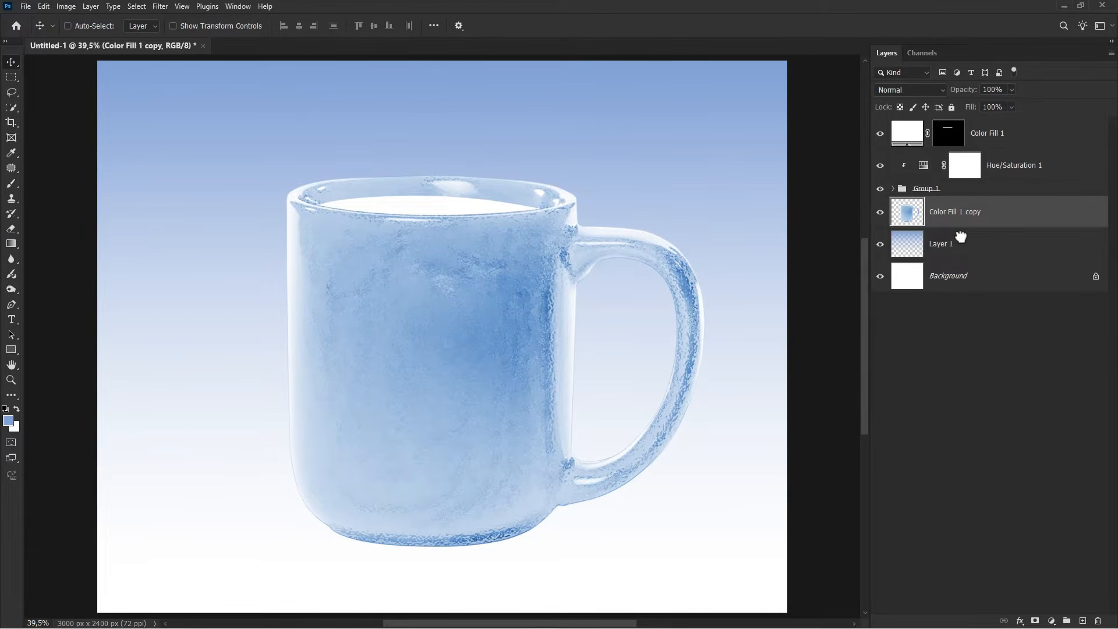
Flip the merged mug copy vertically and move it straight down beneath the mug as a reflection.
key(ctrl+t)
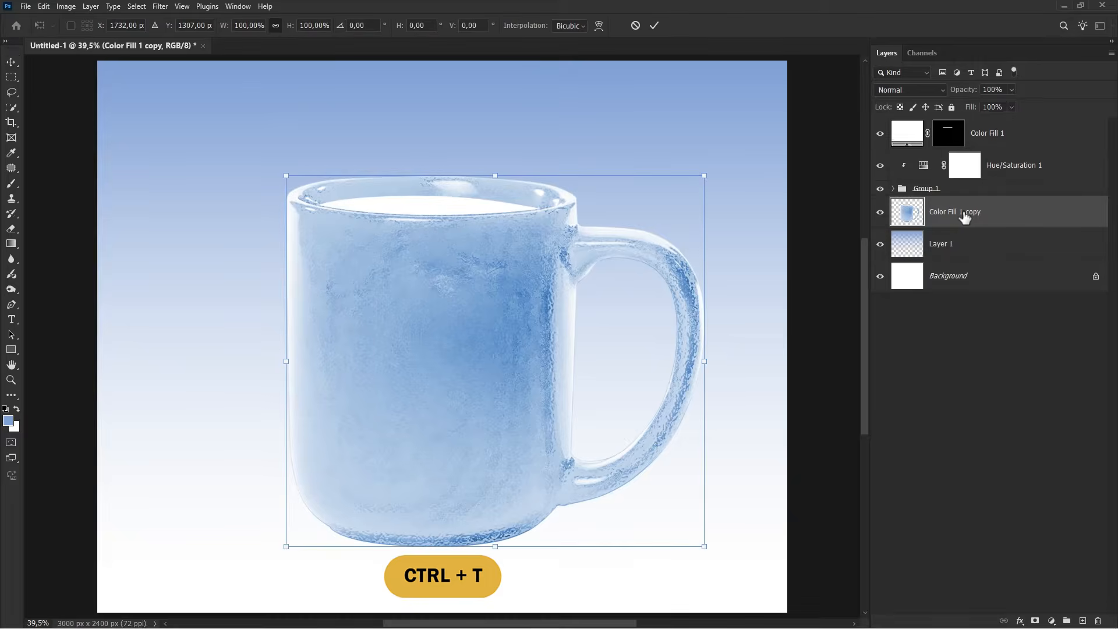
right_click(657, 302)
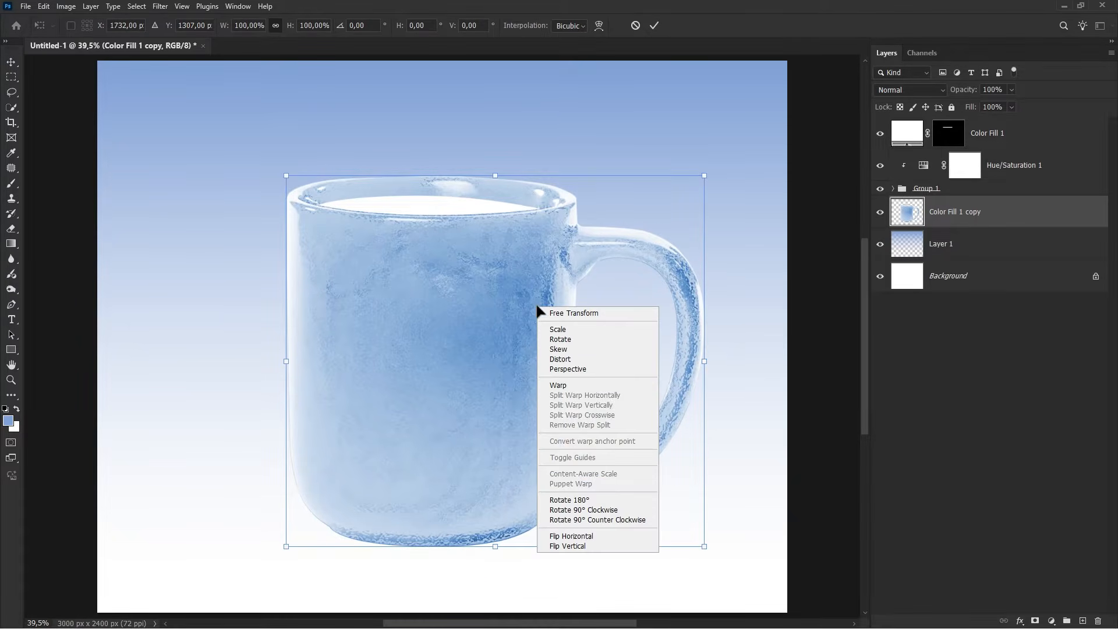
click(578, 543)
scroll(501, 373, down, 5)
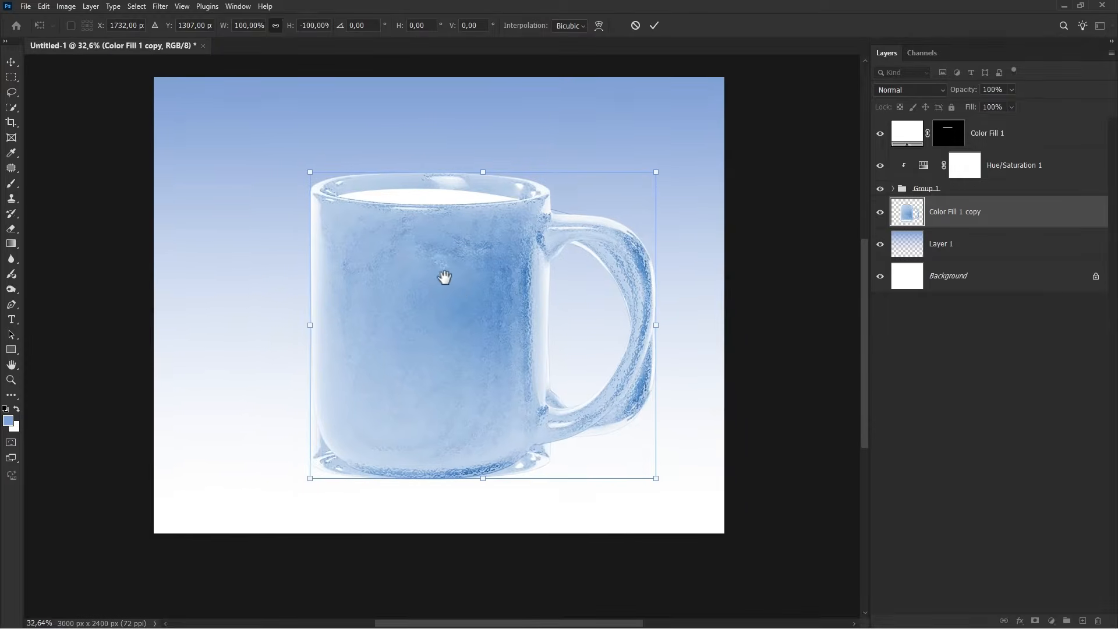
drag(444, 251, 443, 412)
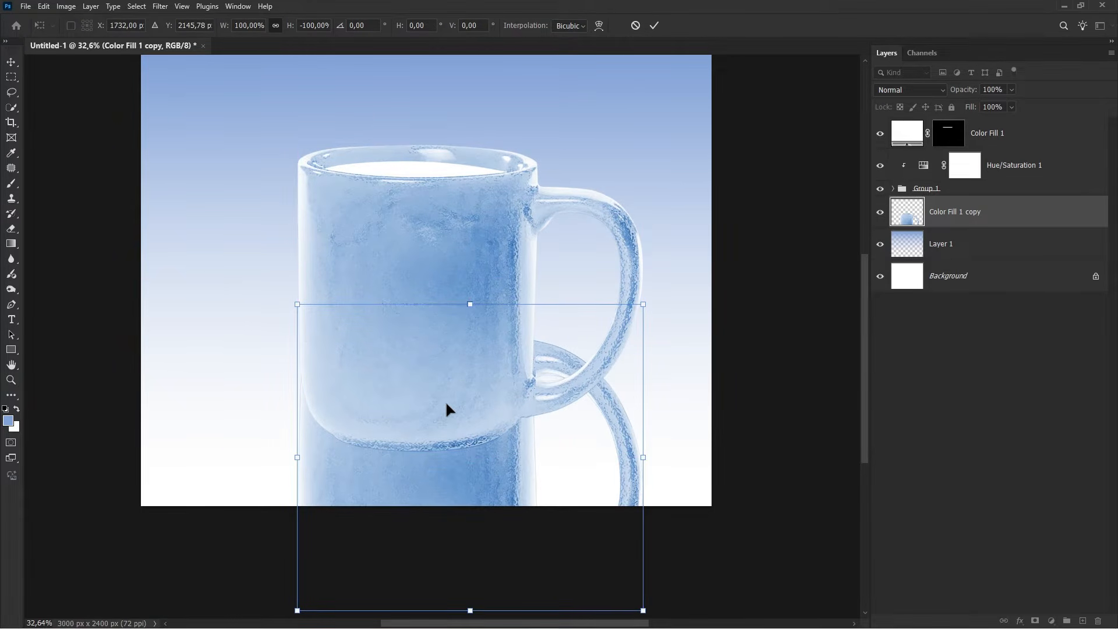
Squash the flipped reflection to about 41% height, with its base meeting the mug's base, and apply the transform.
drag(470, 304, 470, 395)
scroll(479, 450, down, 1)
scroll(479, 450, down, 1)
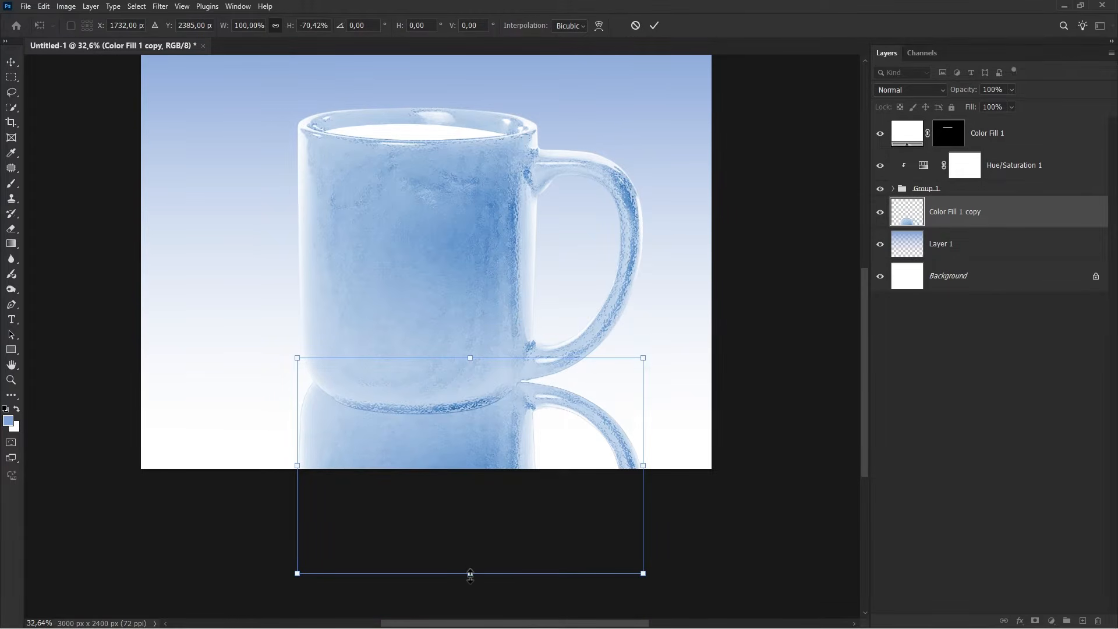
drag(470, 573, 470, 494)
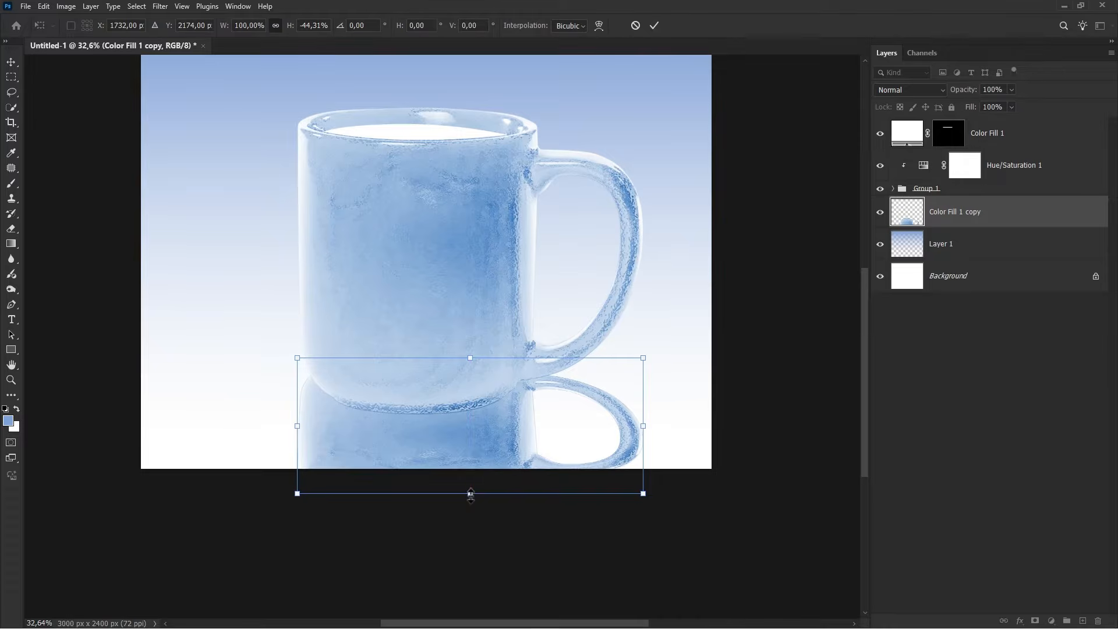
drag(467, 358, 472, 369)
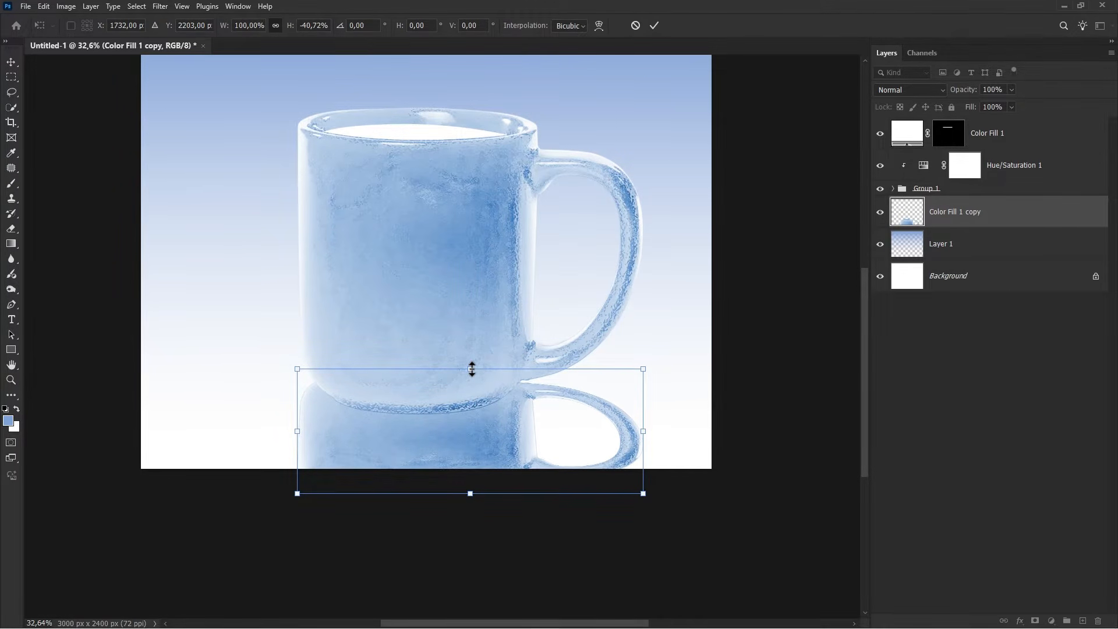
key(Return)
Apply the Ripple distortion filter at Medium size to the reflection layer, using the preview to check the reflection's edge.
scroll(472, 369, up, 1)
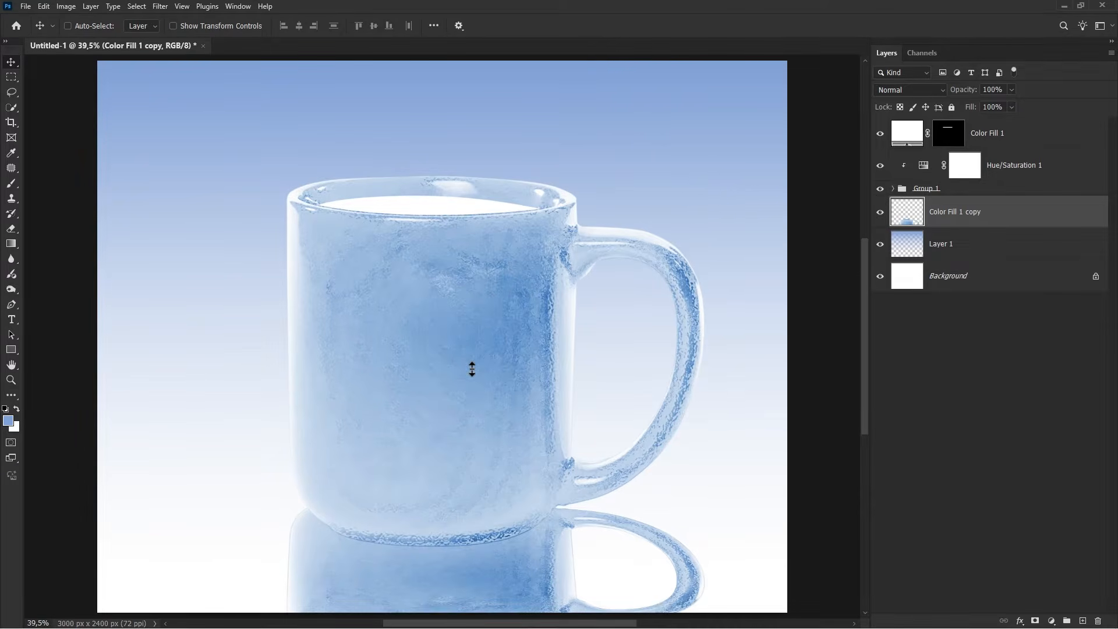
click(160, 7)
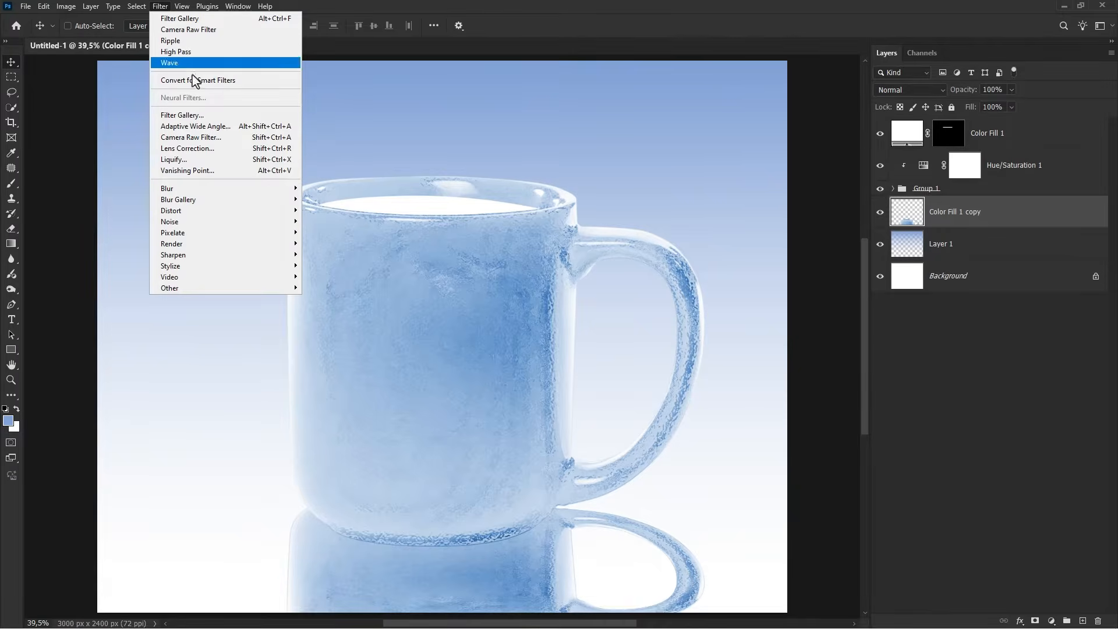
mouse_move(298, 213)
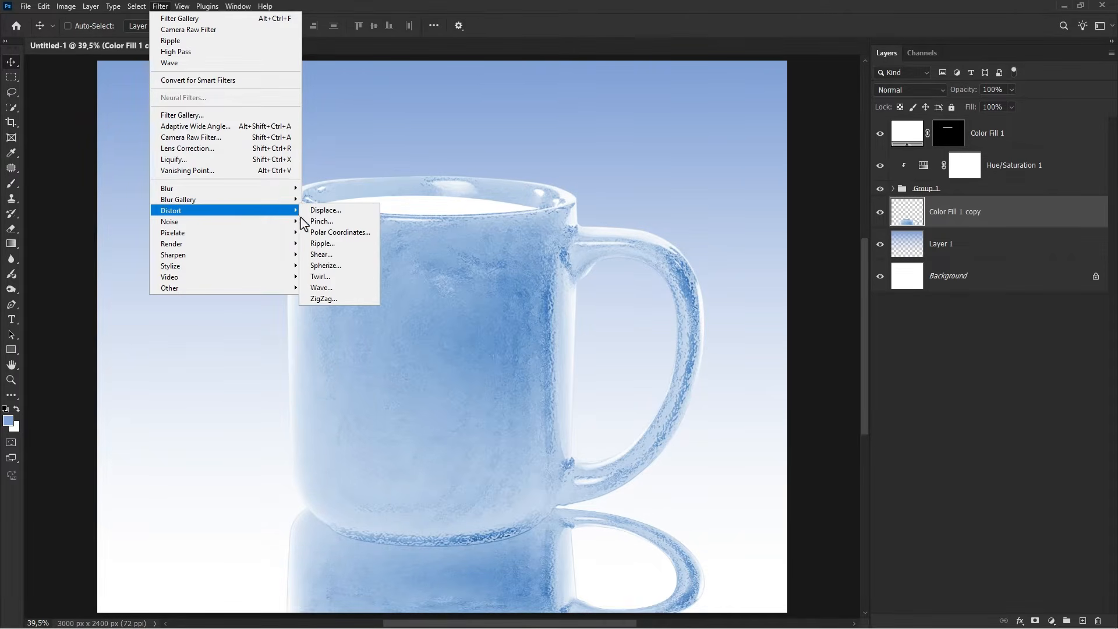
click(334, 247)
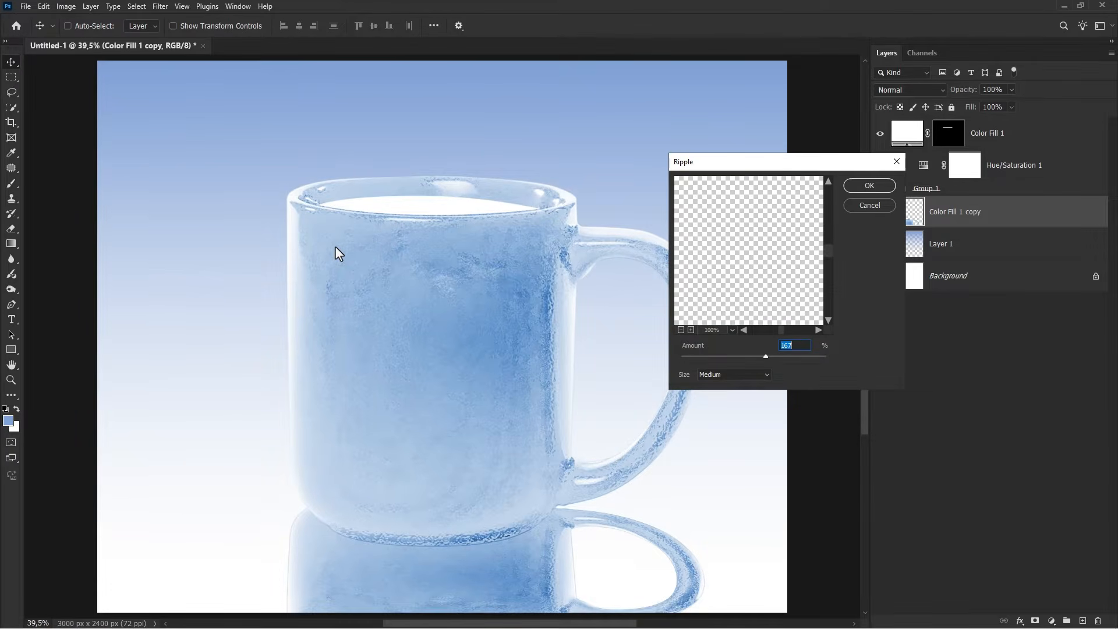
drag(767, 313, 759, 226)
drag(751, 288, 754, 229)
drag(744, 297, 781, 261)
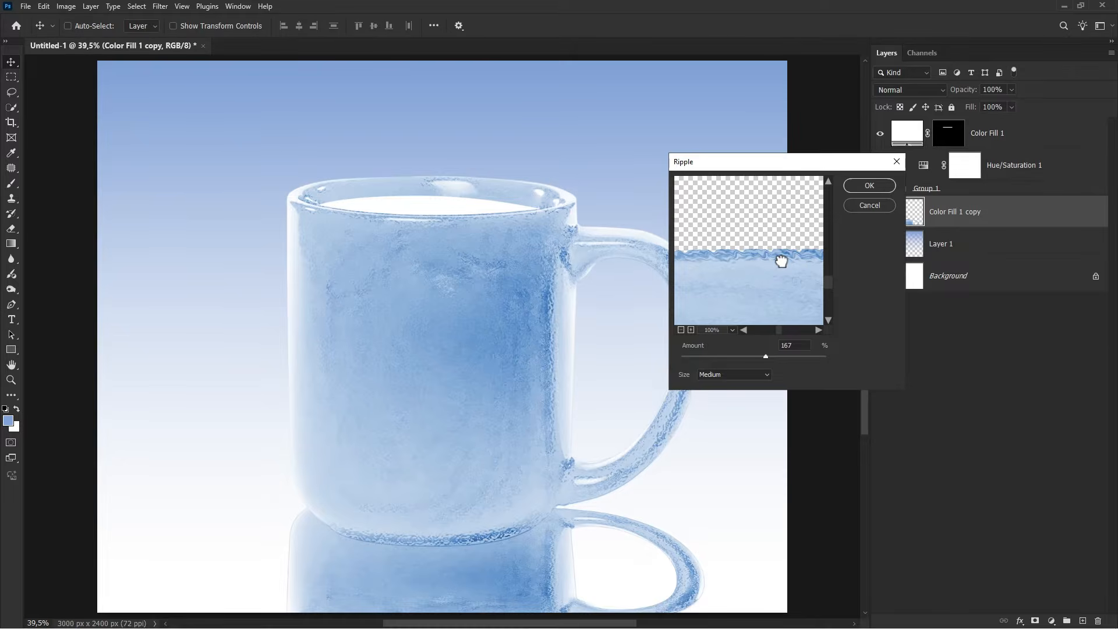
drag(767, 357, 771, 362)
click(868, 185)
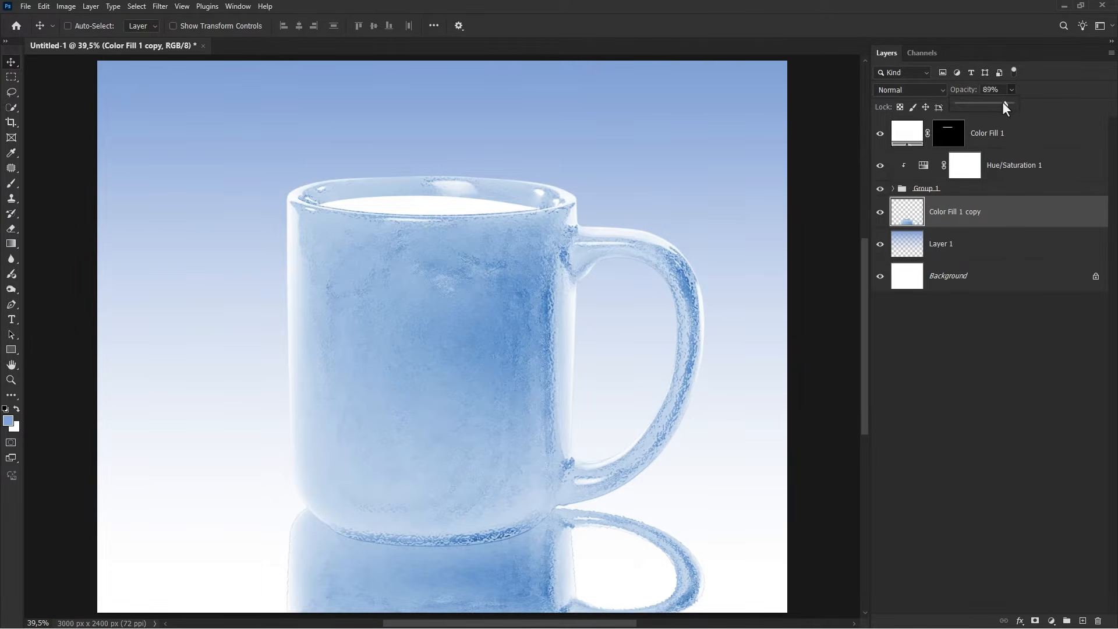
Lower the reflection layer's opacity to 50% and compare the image with and without the reflection.
drag(989, 106, 986, 106)
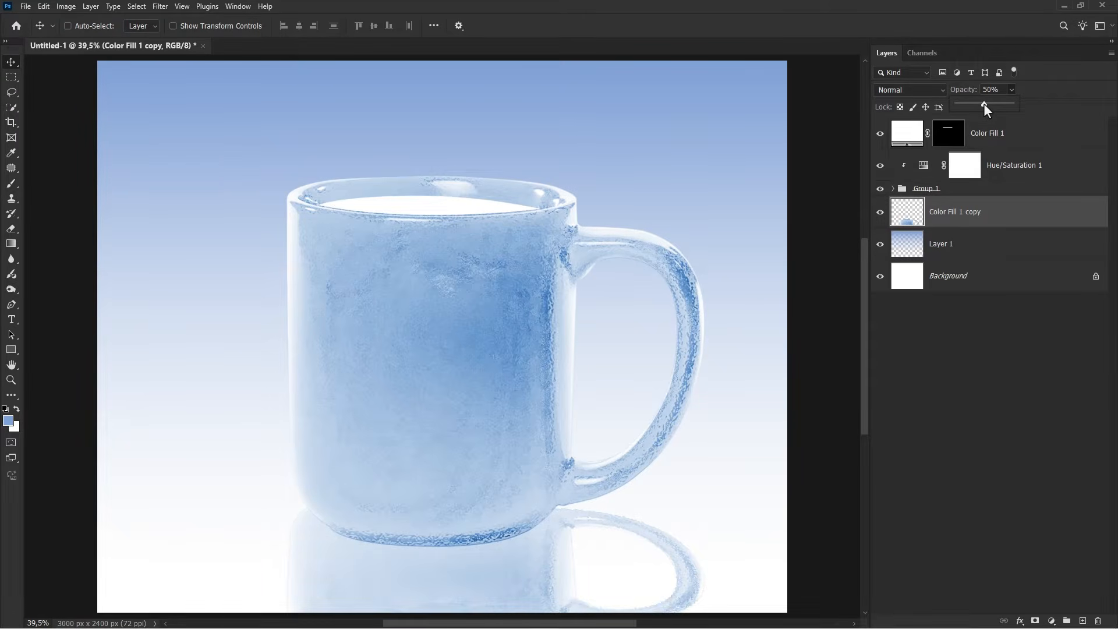
click(880, 212)
click(880, 212)
Add a new layer above the reflection and name it "shadow".
click(1082, 620)
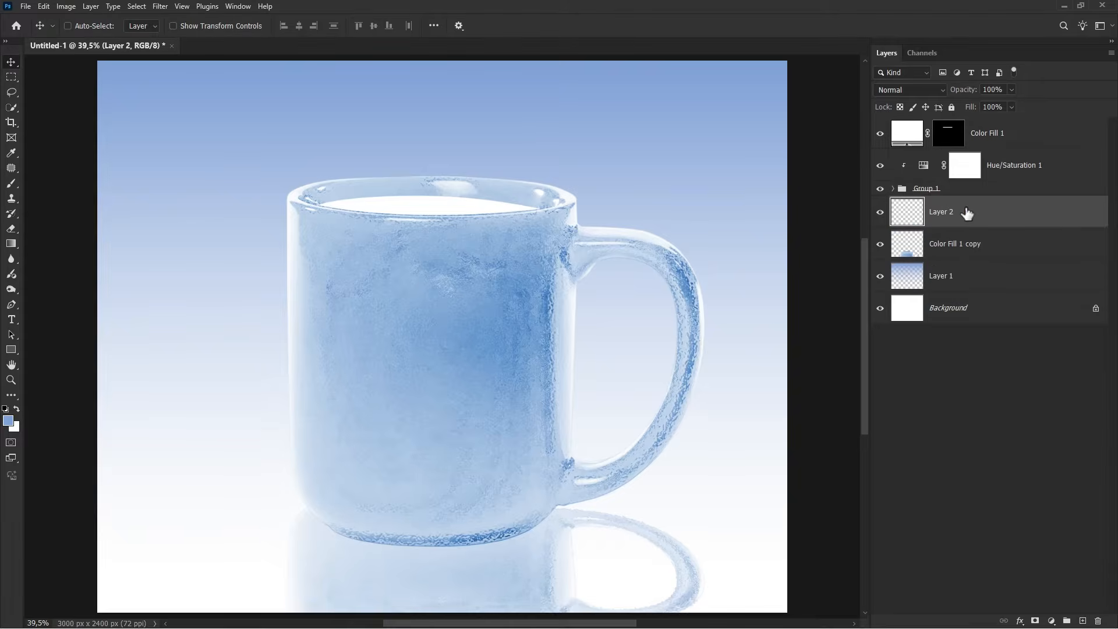
double_click(943, 212)
text(shadow)
key(Return)
Choose the Brush tool and set the foreground color to dark blue 2c598b, sampled from the mug's base and darkened.
click(11, 183)
click(40, 181)
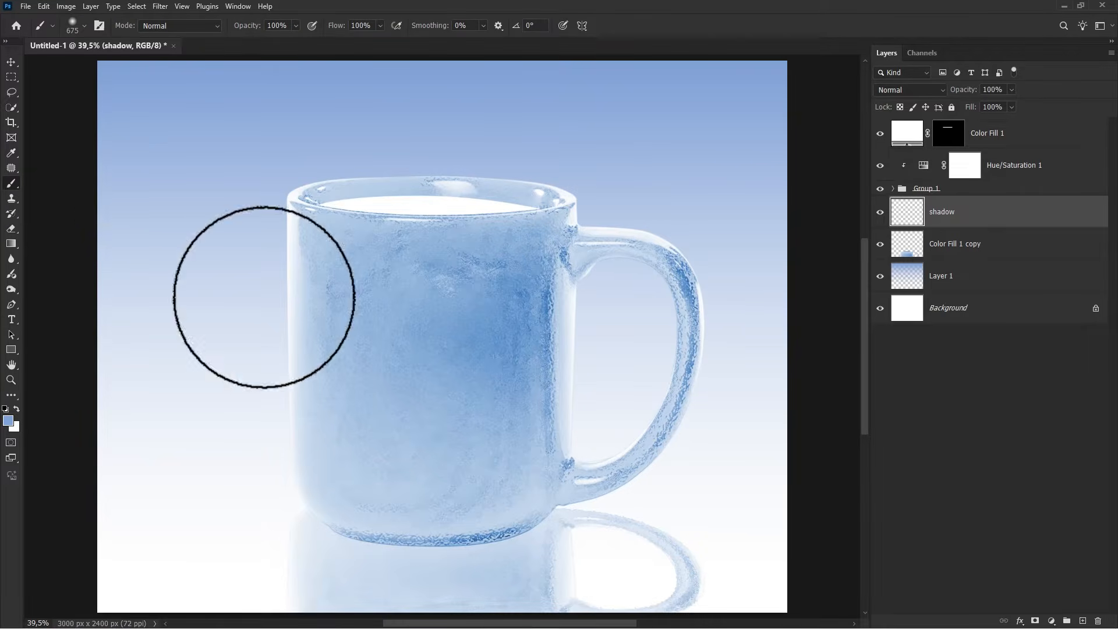
scroll(512, 519, up, 6)
drag(482, 534, 521, 390)
scroll(447, 392, up, 2)
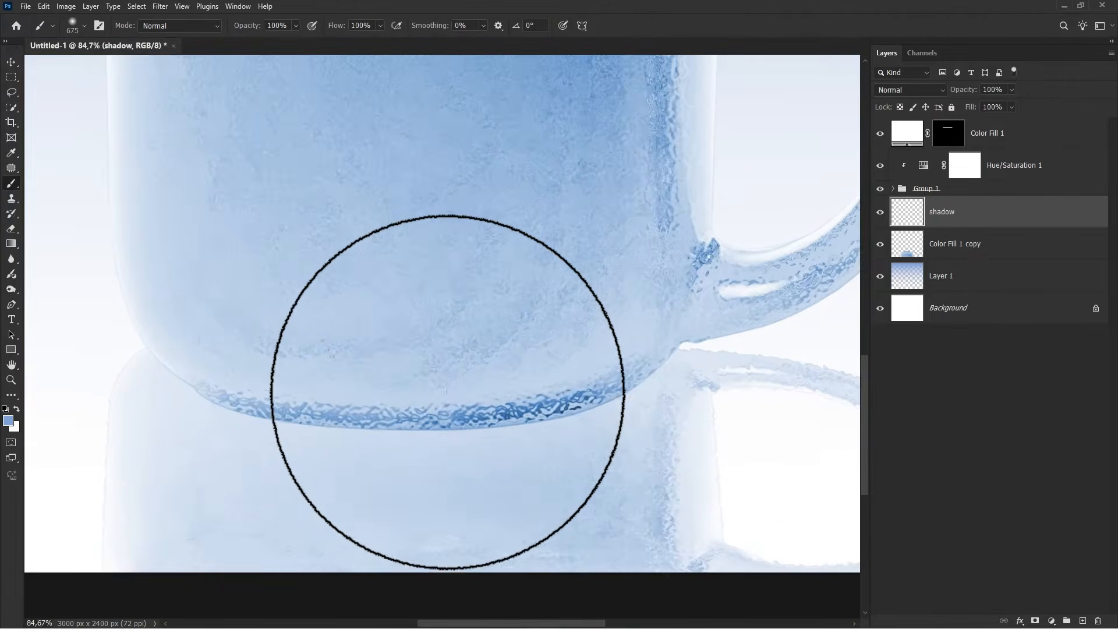
scroll(447, 392, up, 1)
click(9, 422)
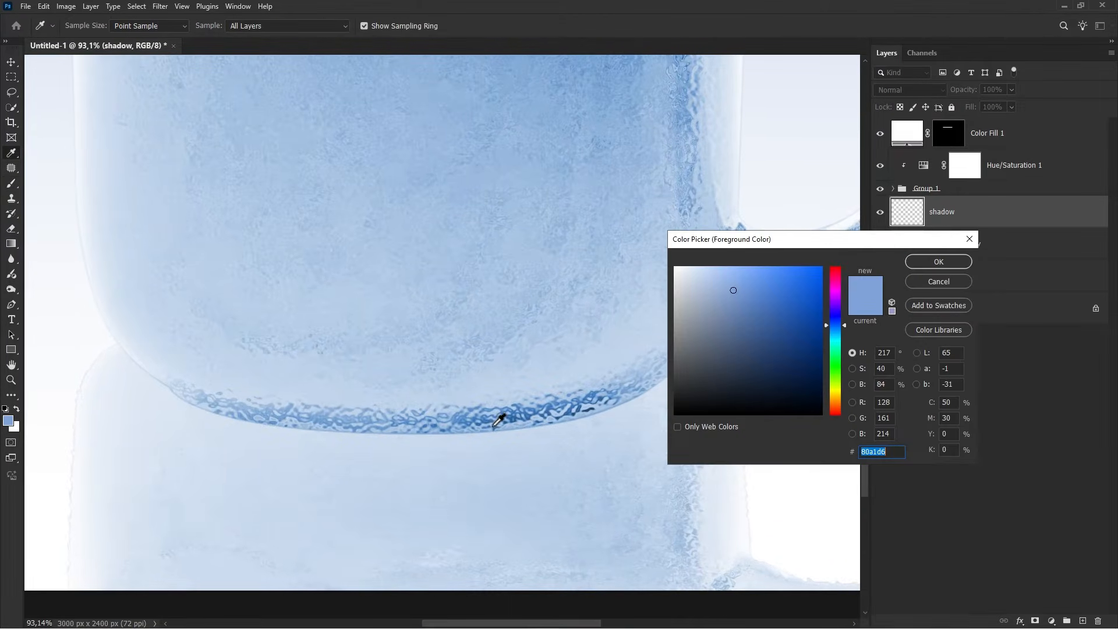
click(575, 406)
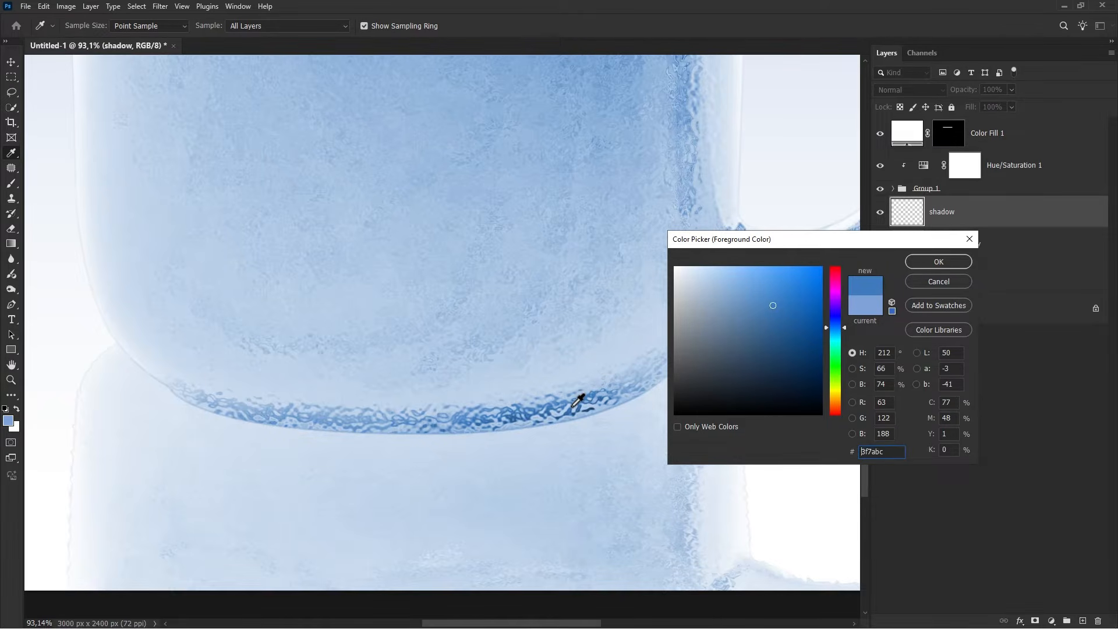
click(574, 407)
click(574, 406)
drag(777, 325, 777, 334)
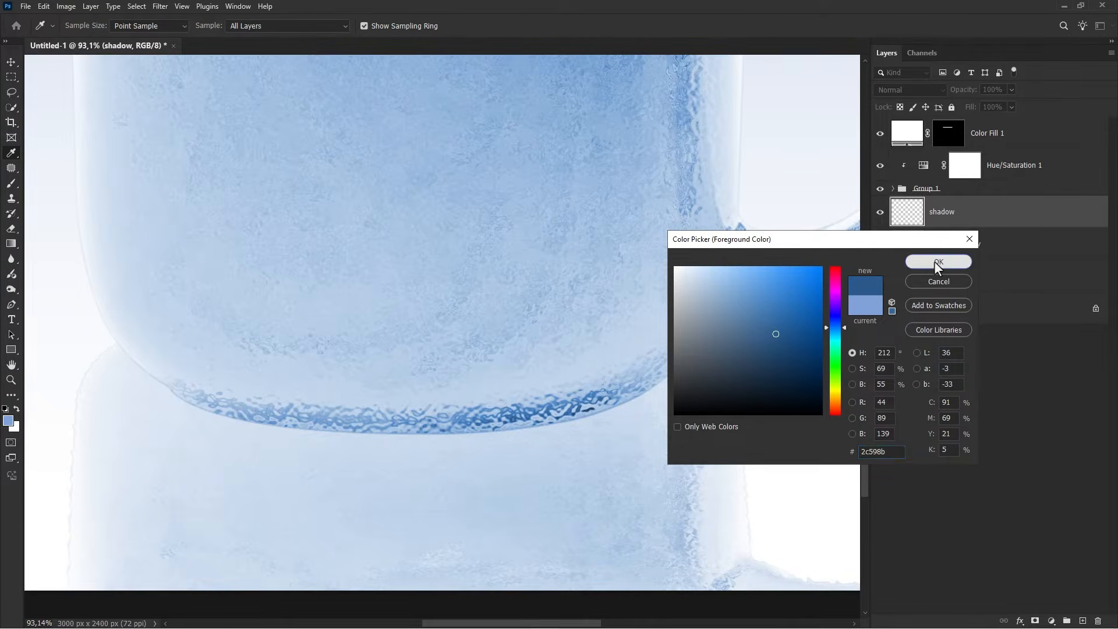
click(934, 261)
Paint a single soft dark blue dab about 377 px wide at the center of the mug's base on the shadow layer.
key(b)
scroll(336, 372, down, 1)
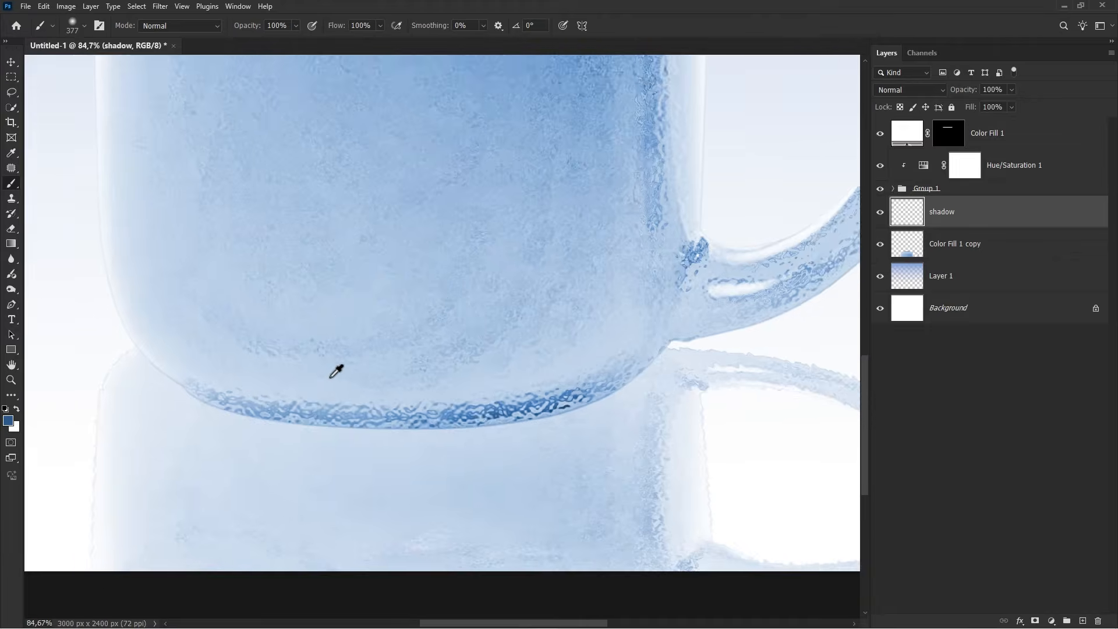
scroll(337, 372, down, 3)
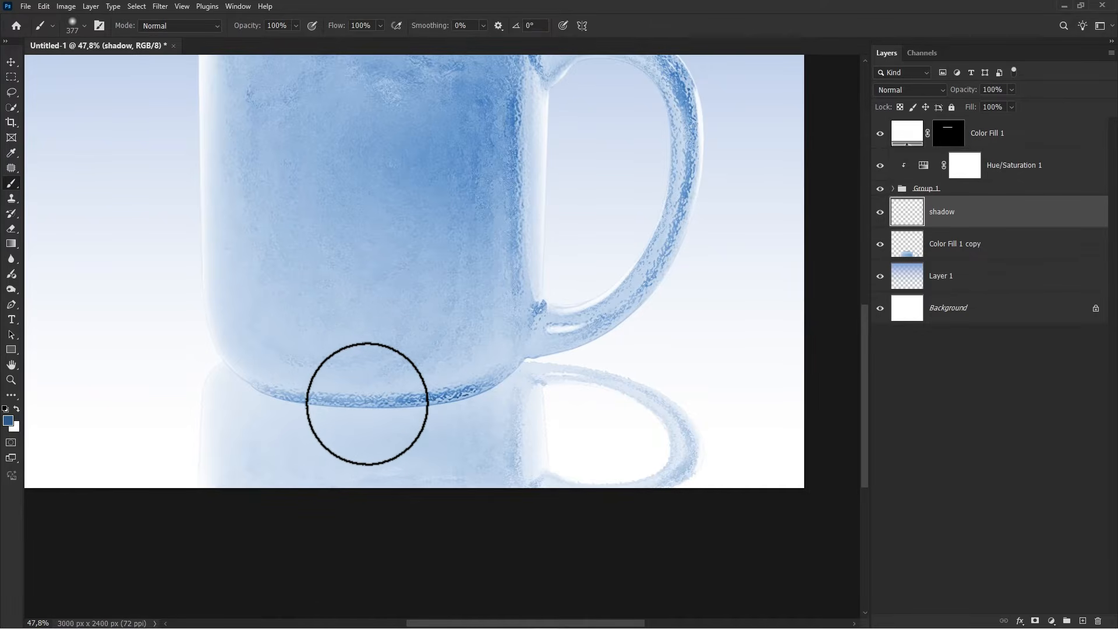
click(369, 404)
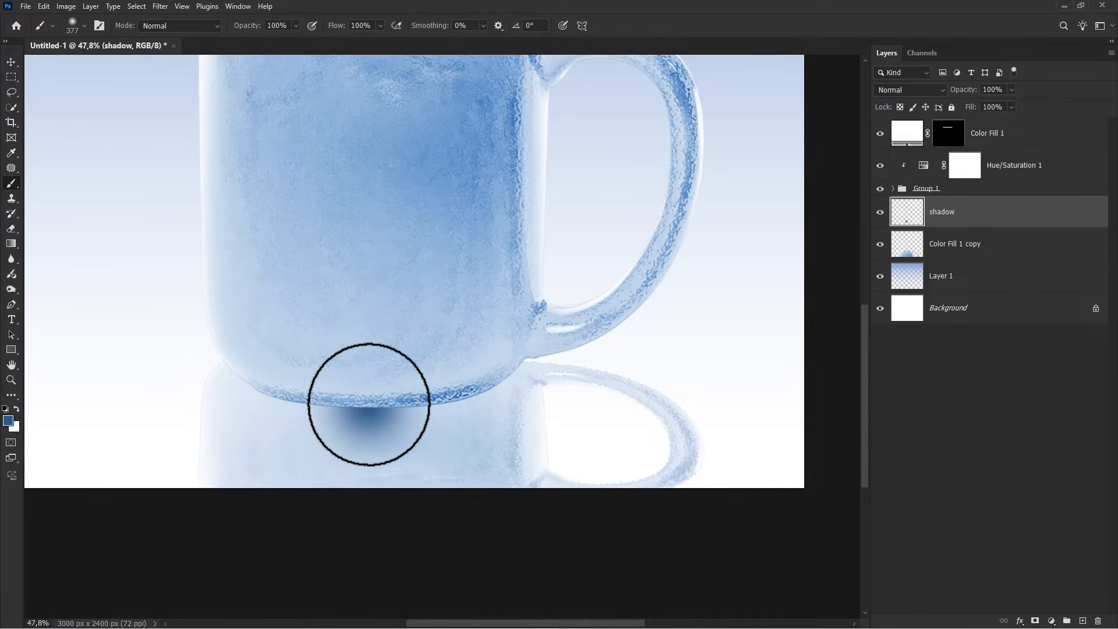
Transform the shadow dab to about 324% width and 41% height, keeping it centered under the mug's base.
key(ctrl+t)
drag(456, 399, 643, 396)
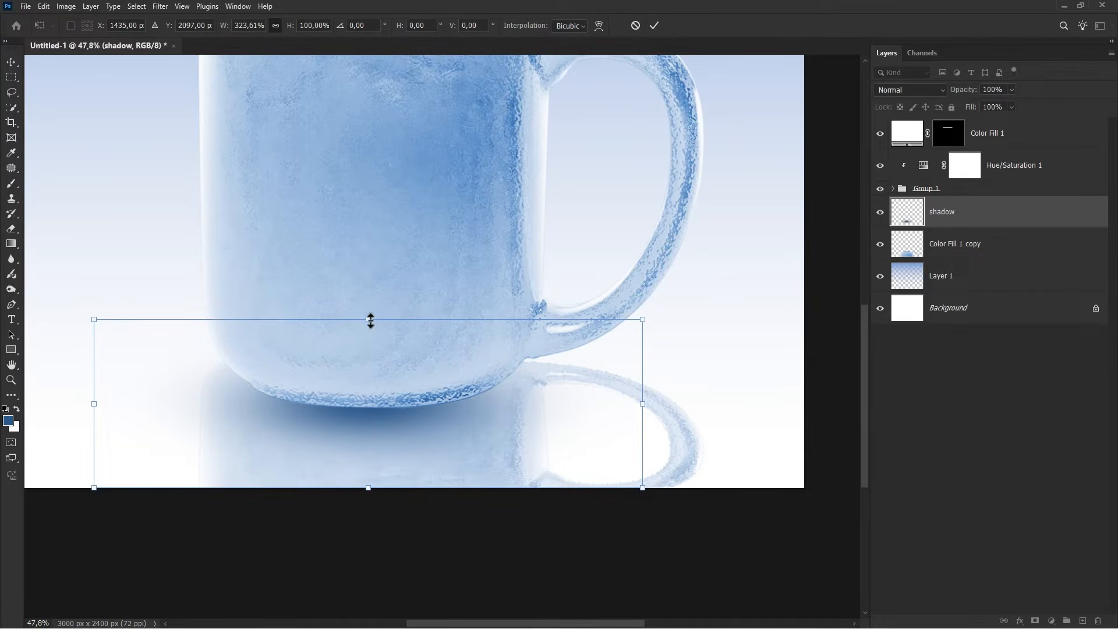
drag(371, 321, 401, 399)
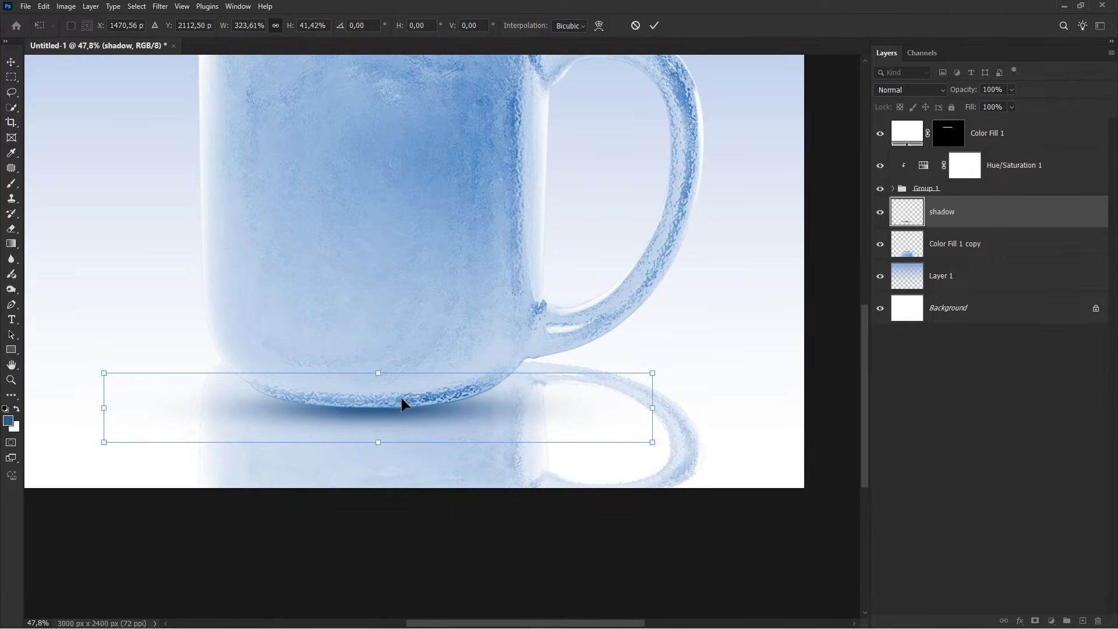
Warp the shadow into a downward curve that follows the mug's rounded bottom edge and apply the transformation.
right_click(401, 396)
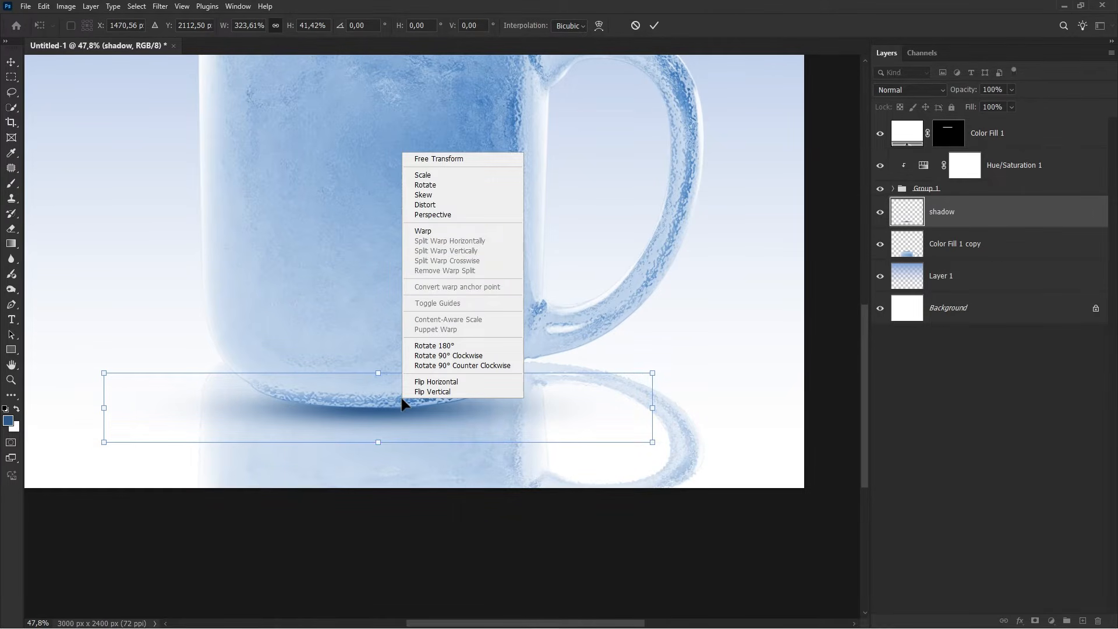
click(444, 233)
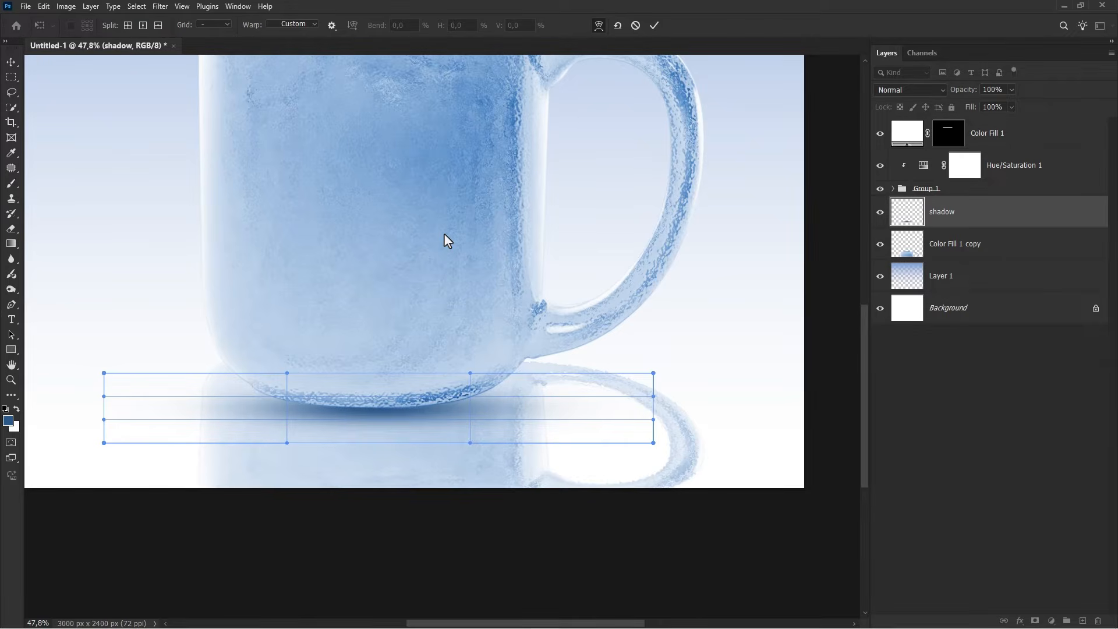
drag(375, 439, 374, 486)
drag(370, 374, 370, 456)
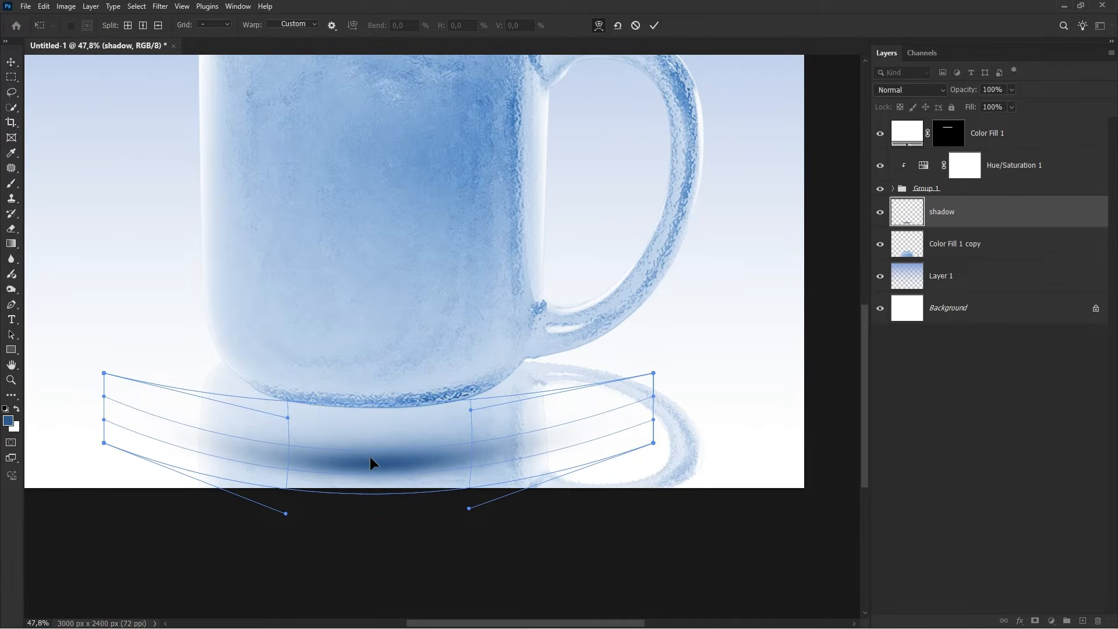
drag(374, 405, 374, 422)
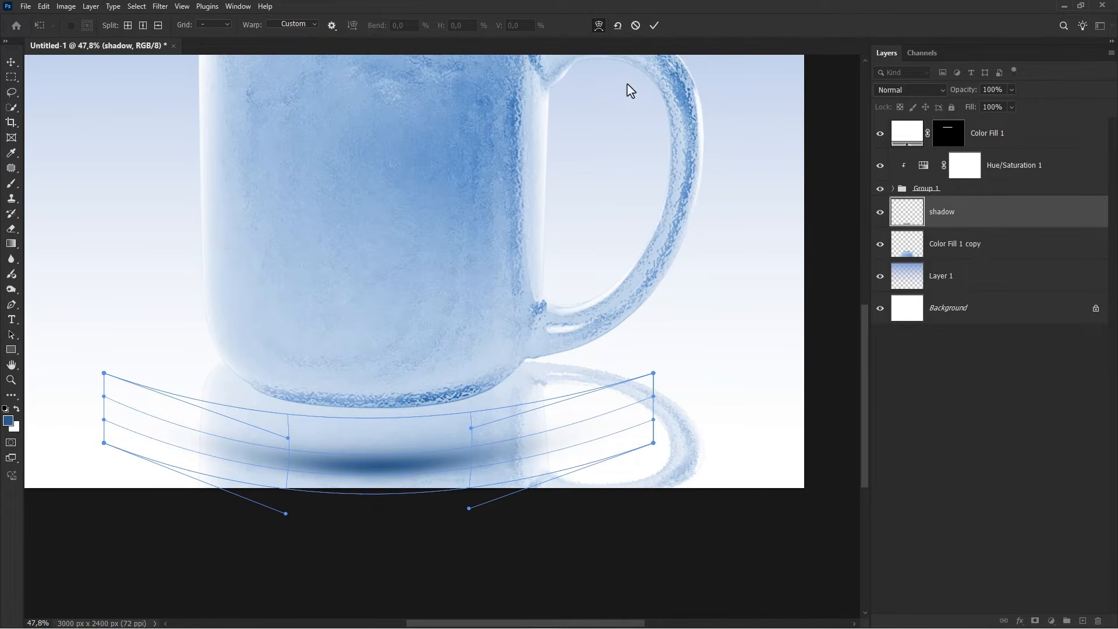
click(652, 26)
Move the curved shadow up against the mug's base so it is partly hidden behind the bottom edge.
key(v)
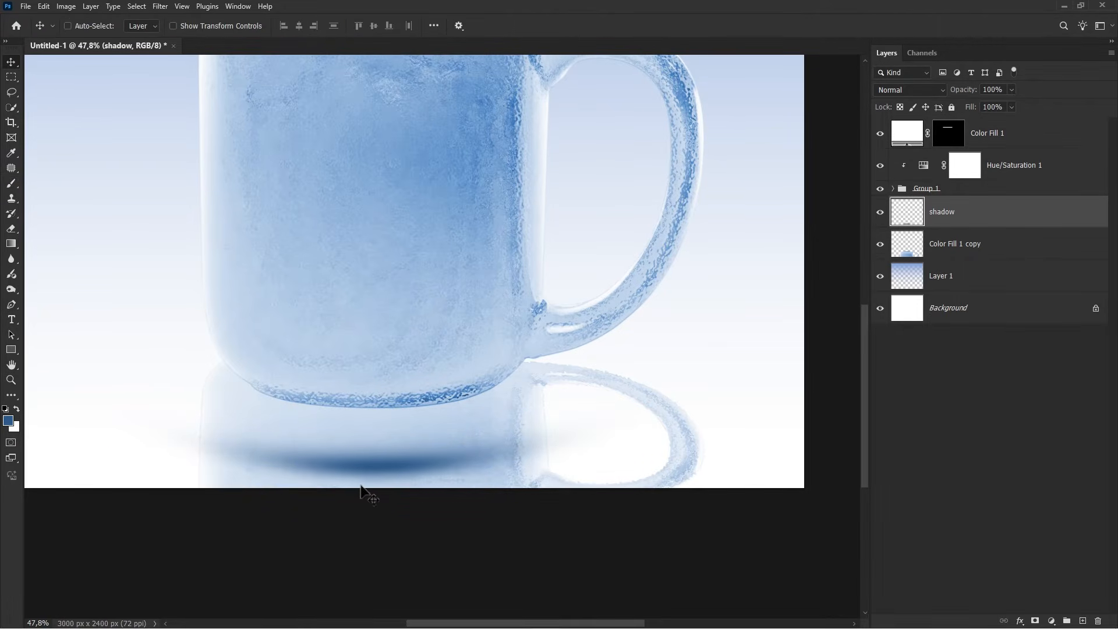
drag(372, 470, 394, 417)
scroll(462, 369, down, 3)
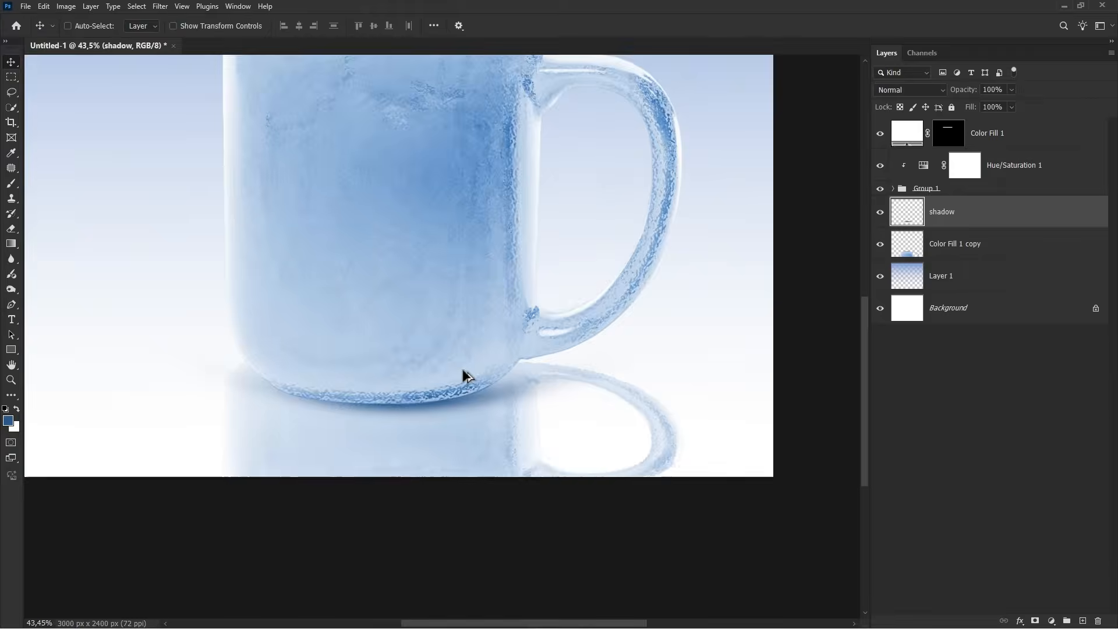
Warp the shadow again, pulling its upper corners inward and adjusting its lower edge to fit the mug's base, and apply it.
scroll(463, 364, up, 2)
scroll(463, 365, up, 1)
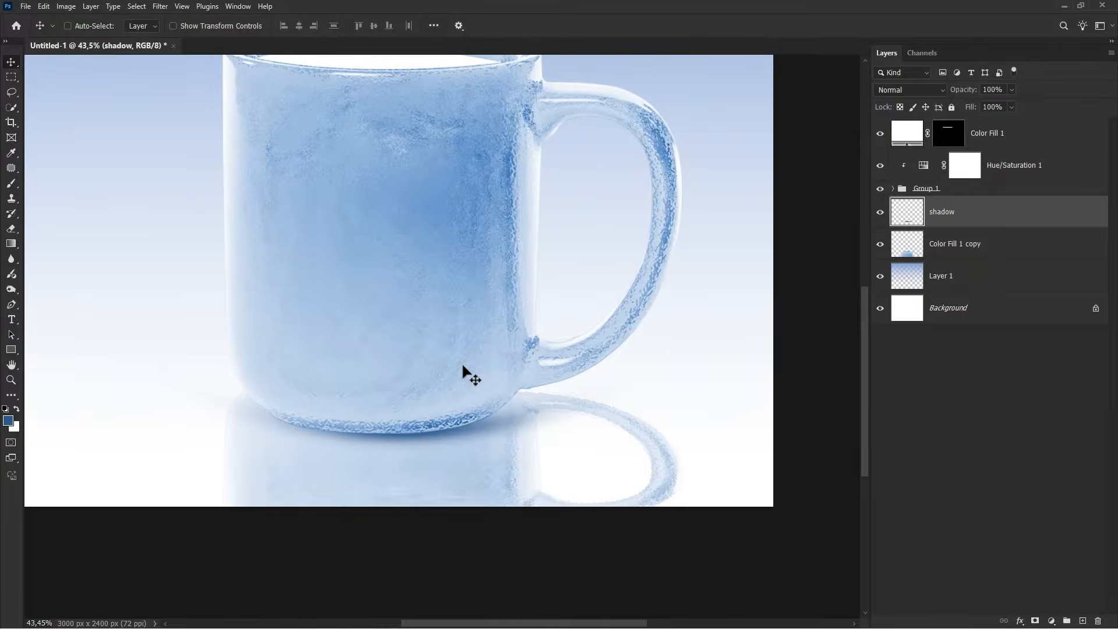
key(ctrl+t)
right_click(449, 395)
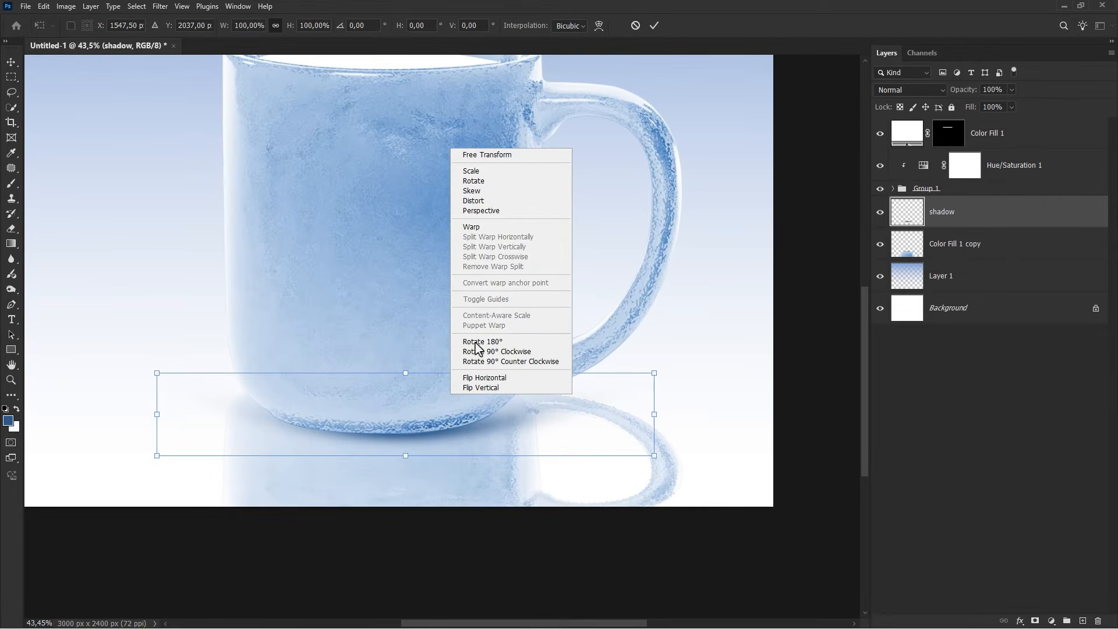
click(486, 234)
drag(175, 378, 216, 364)
drag(537, 388, 523, 371)
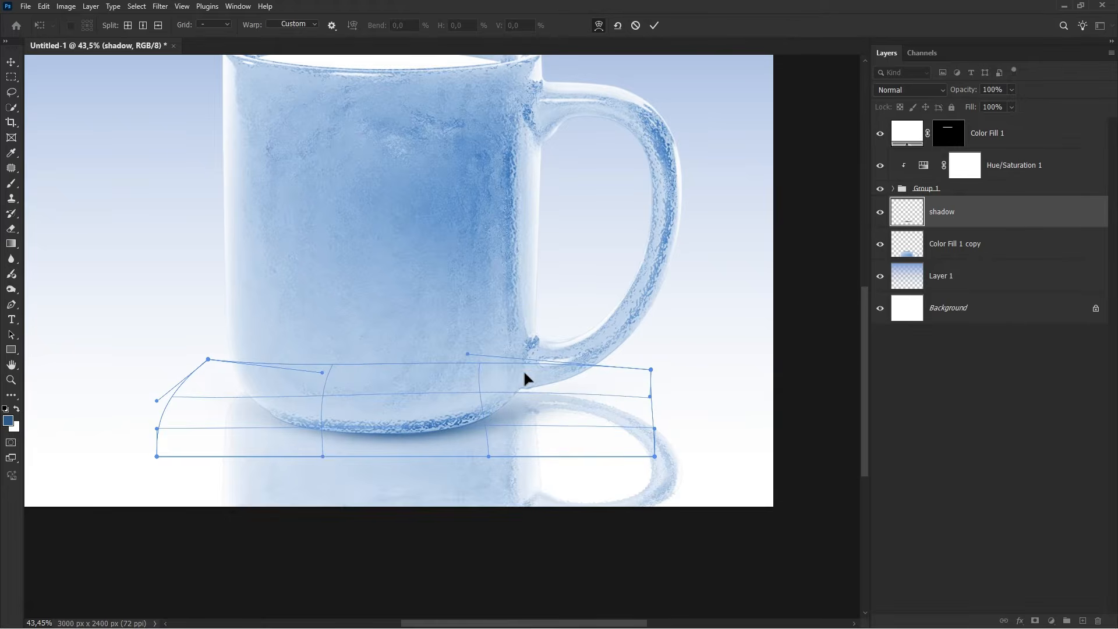
drag(622, 371, 623, 367)
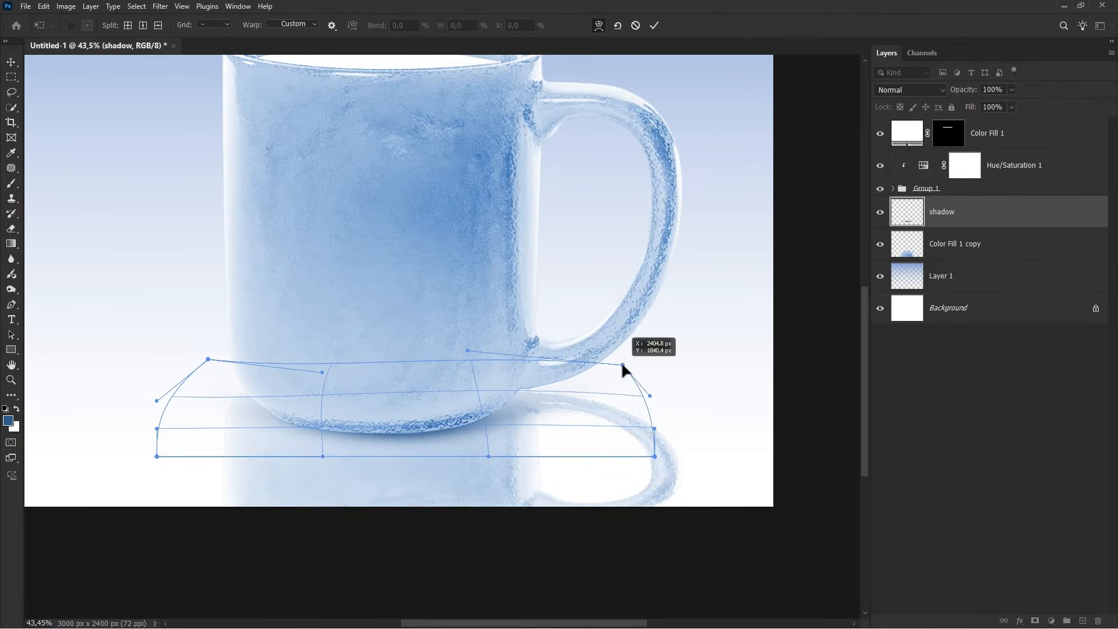
drag(342, 460, 376, 455)
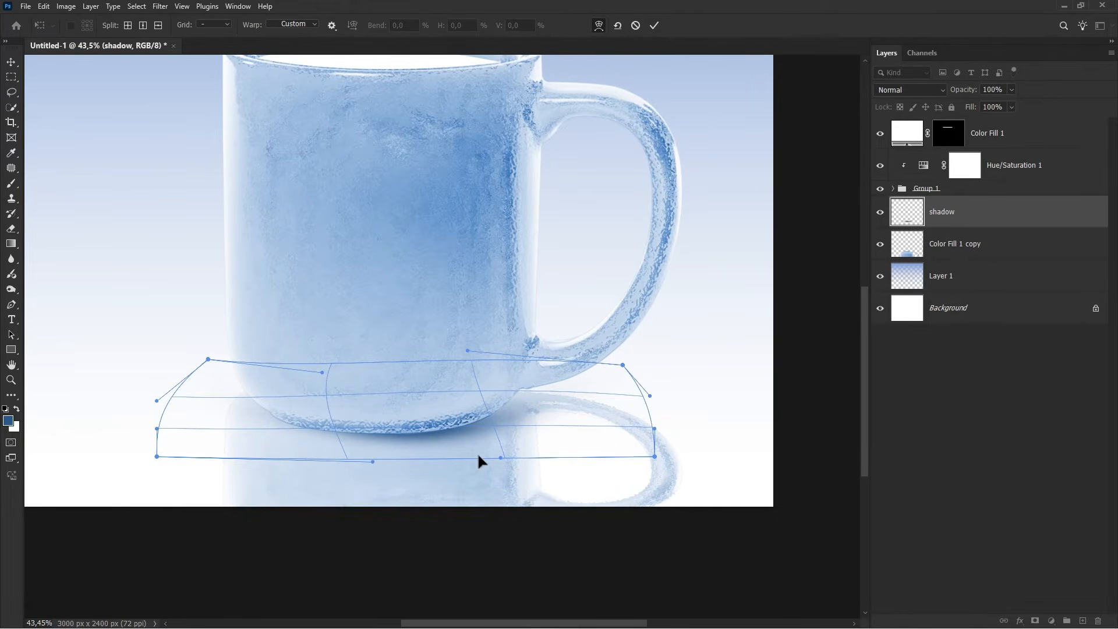
drag(550, 454, 562, 450)
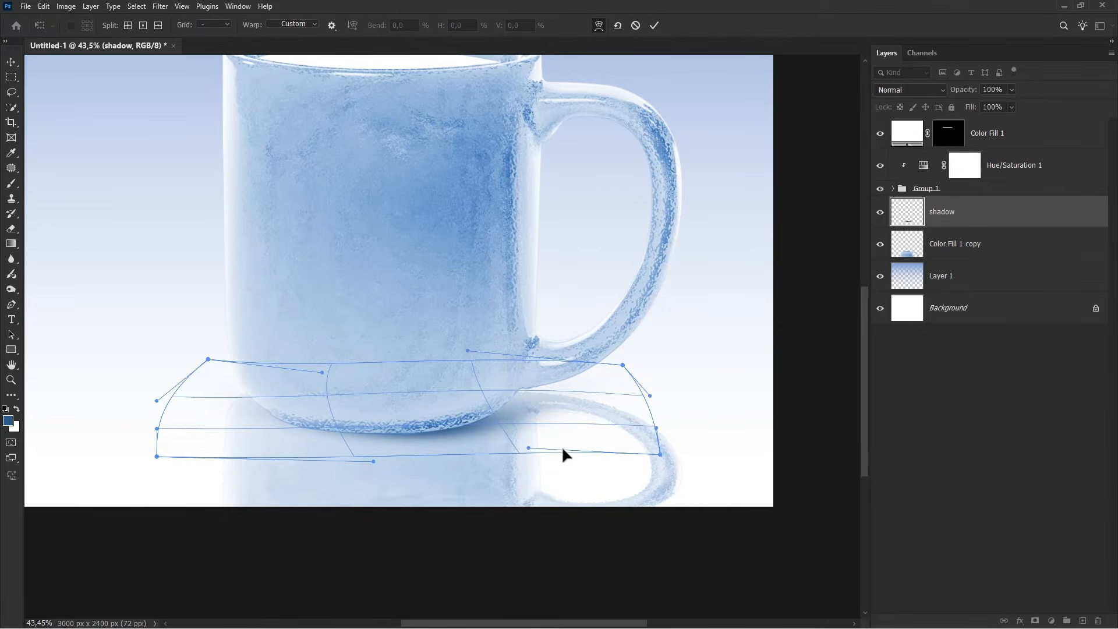
drag(305, 443, 294, 444)
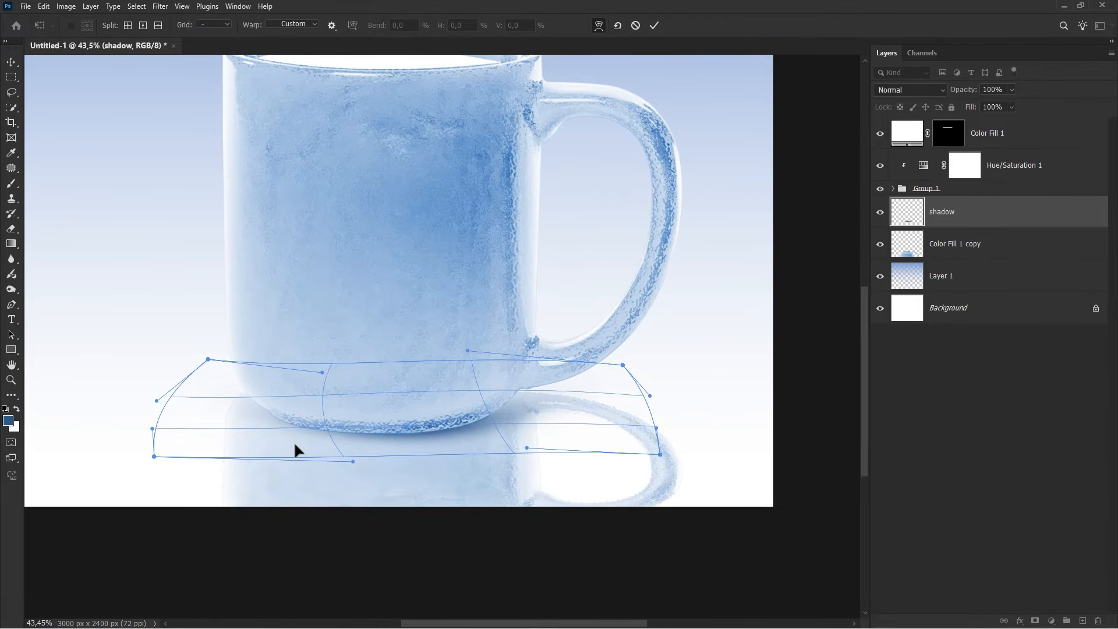
click(655, 25)
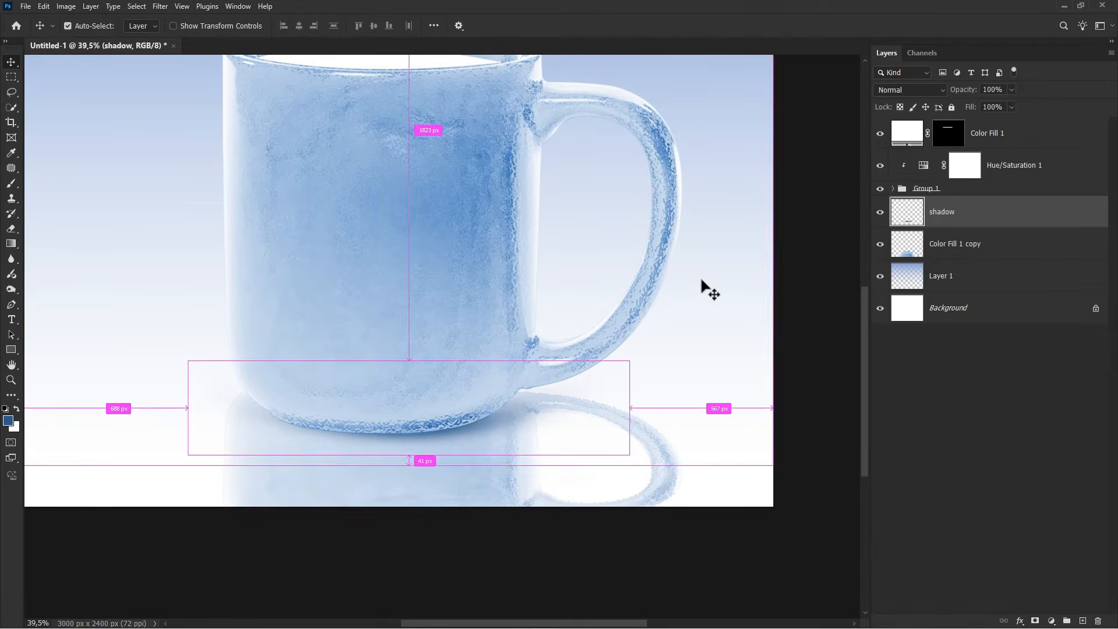
Compare the whole image with and without the shadow, and duplicate the shadow layer to strengthen it.
key(ctrl+0)
click(881, 215)
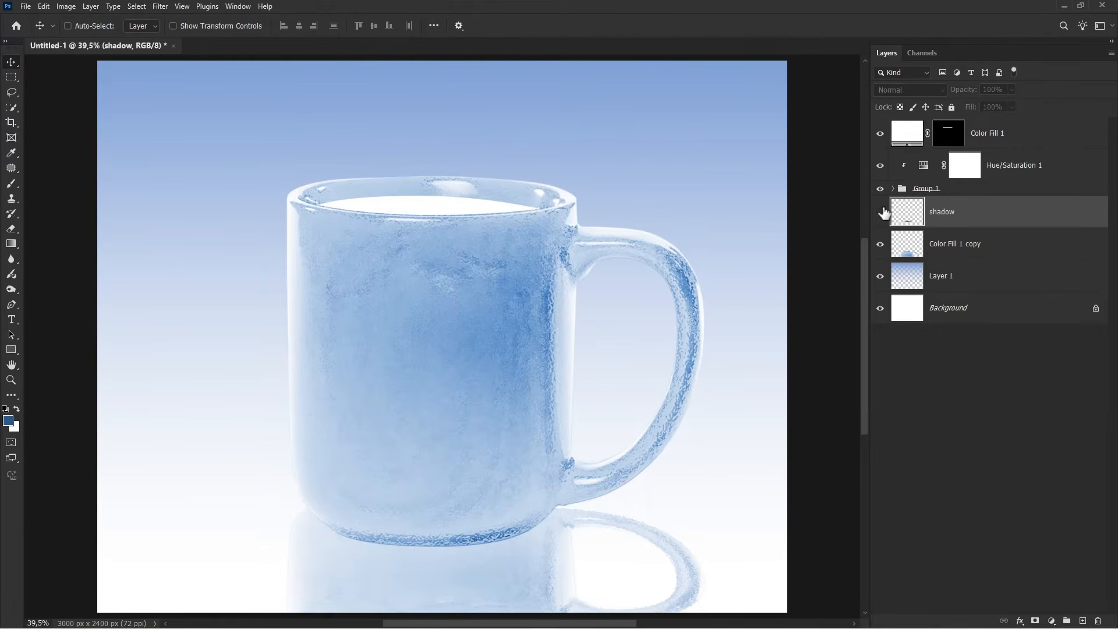
click(883, 214)
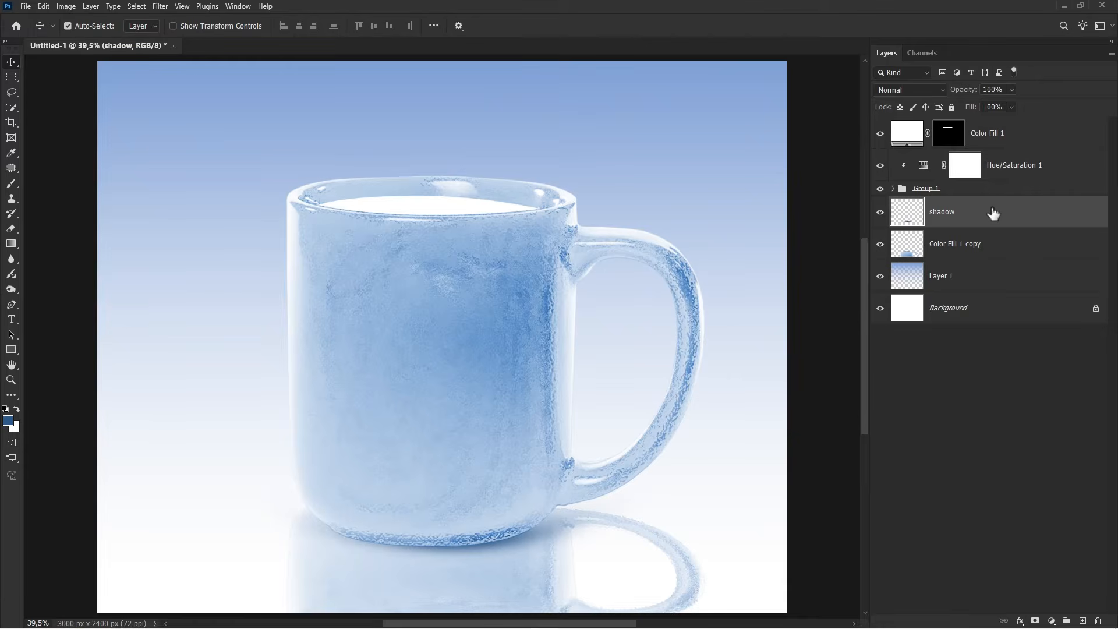
key(ctrl+j)
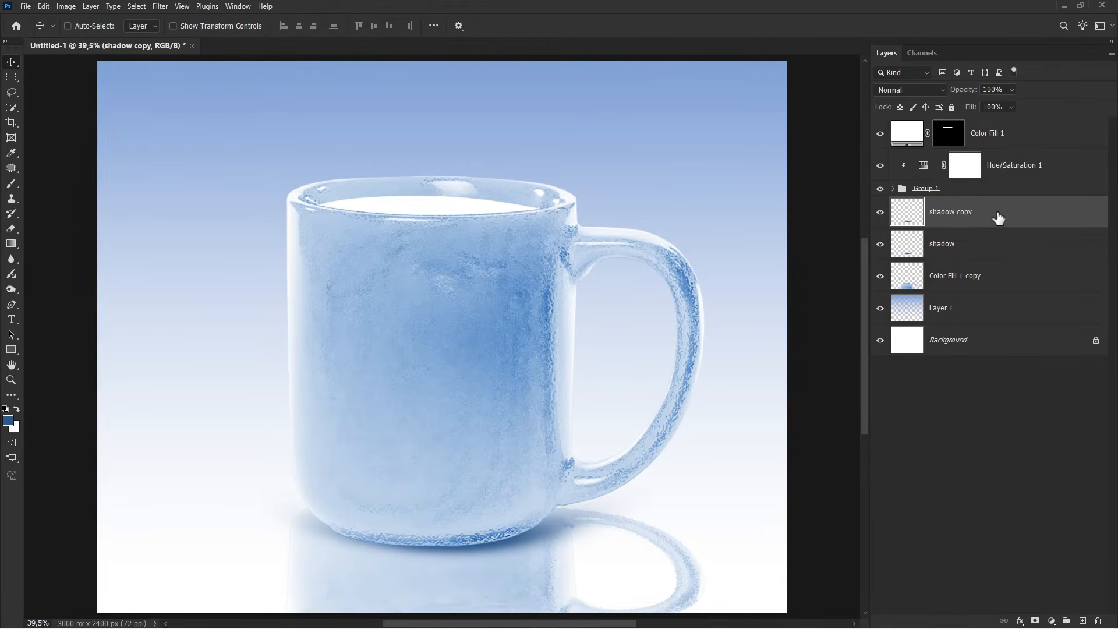
Add a new layer above the Color Fill 1 layer and name it "smoke".
click(1020, 139)
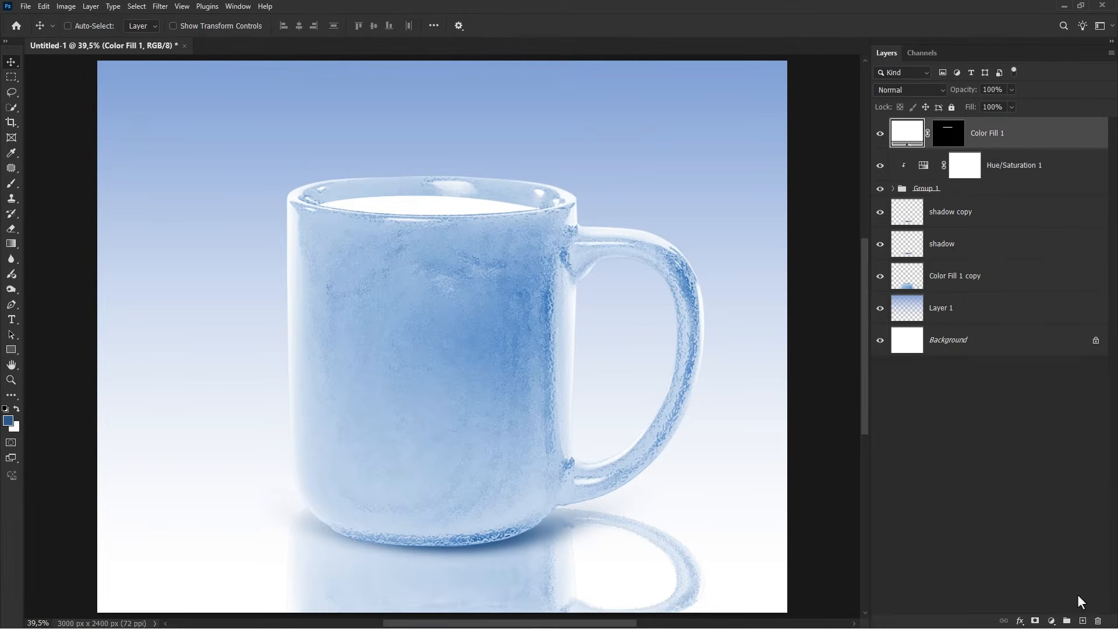
click(1083, 622)
double_click(943, 134)
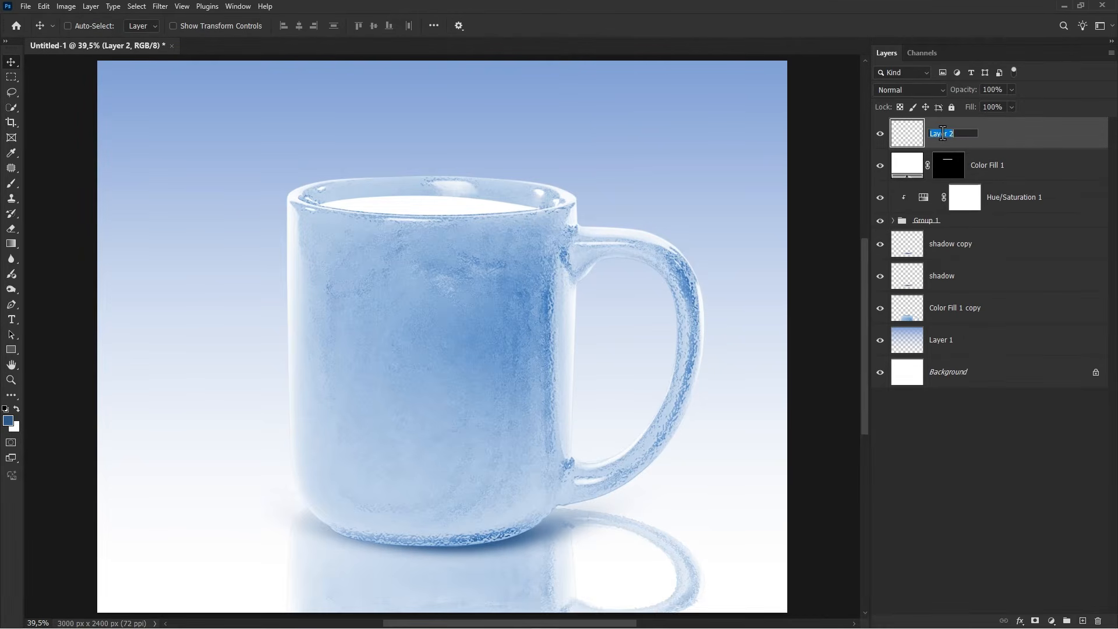
key(Return)
Choose a 675 px smoke brush from the Others group and switch the foreground color to white.
drag(8, 184, 37, 184)
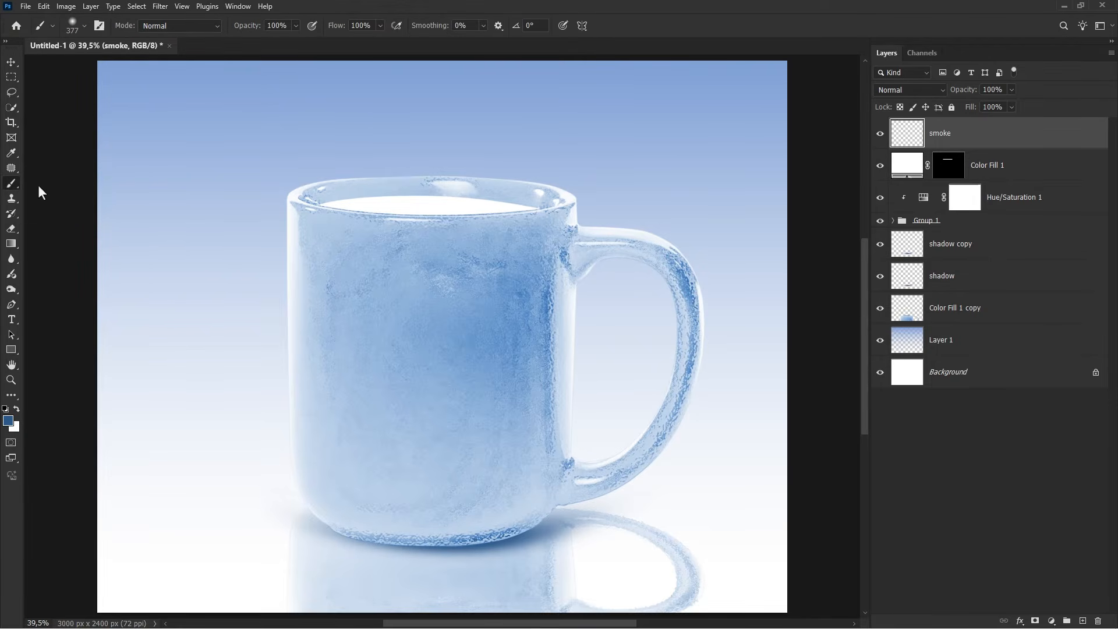
right_click(260, 256)
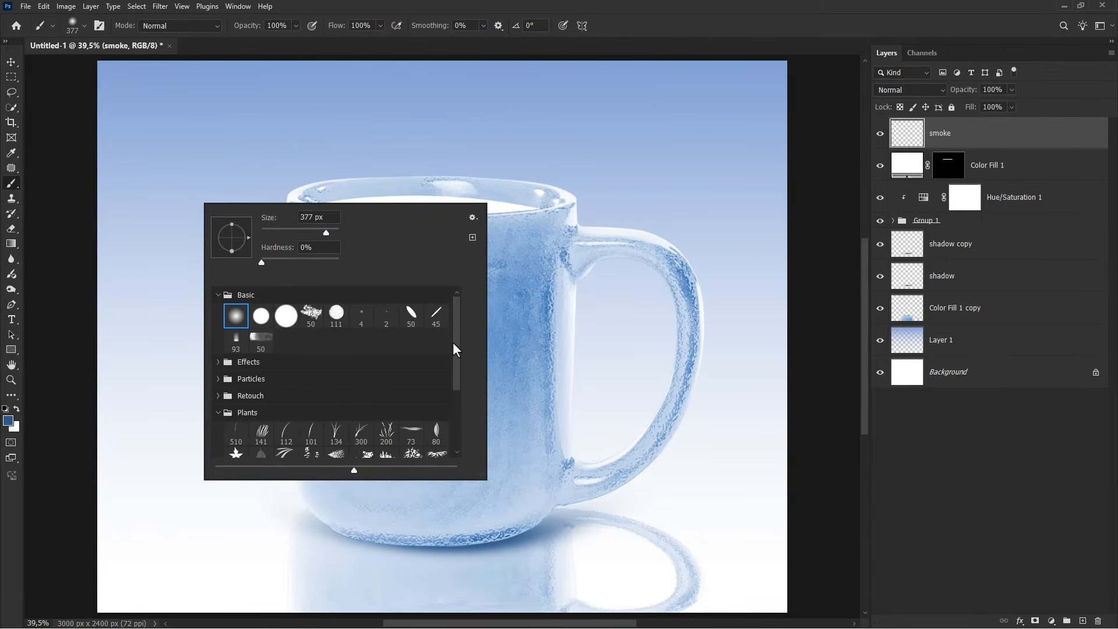
drag(454, 350, 452, 421)
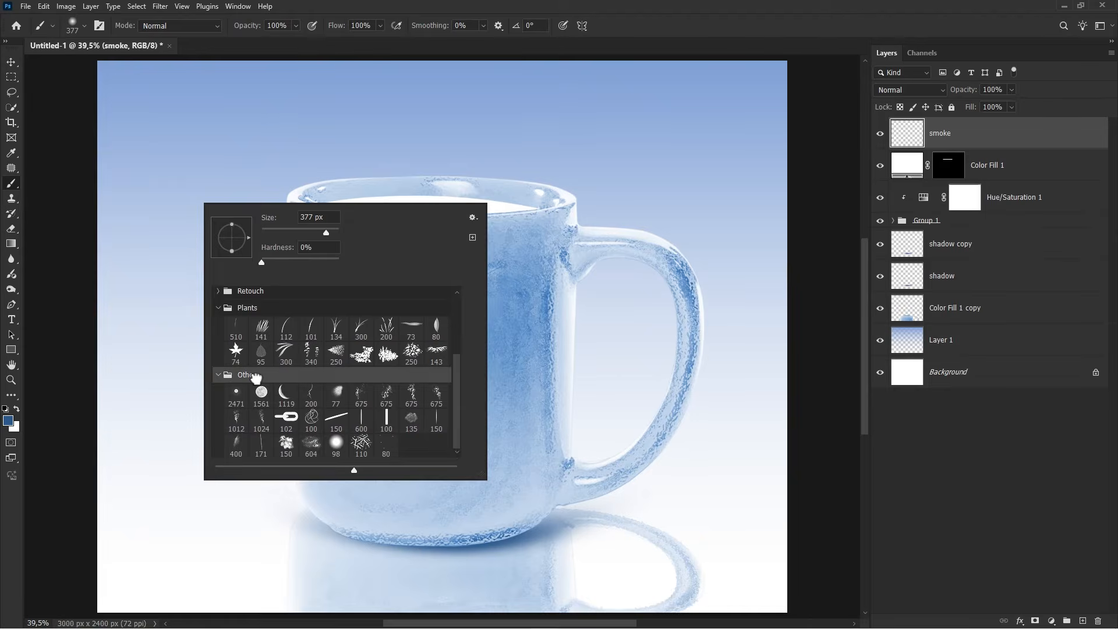
click(387, 395)
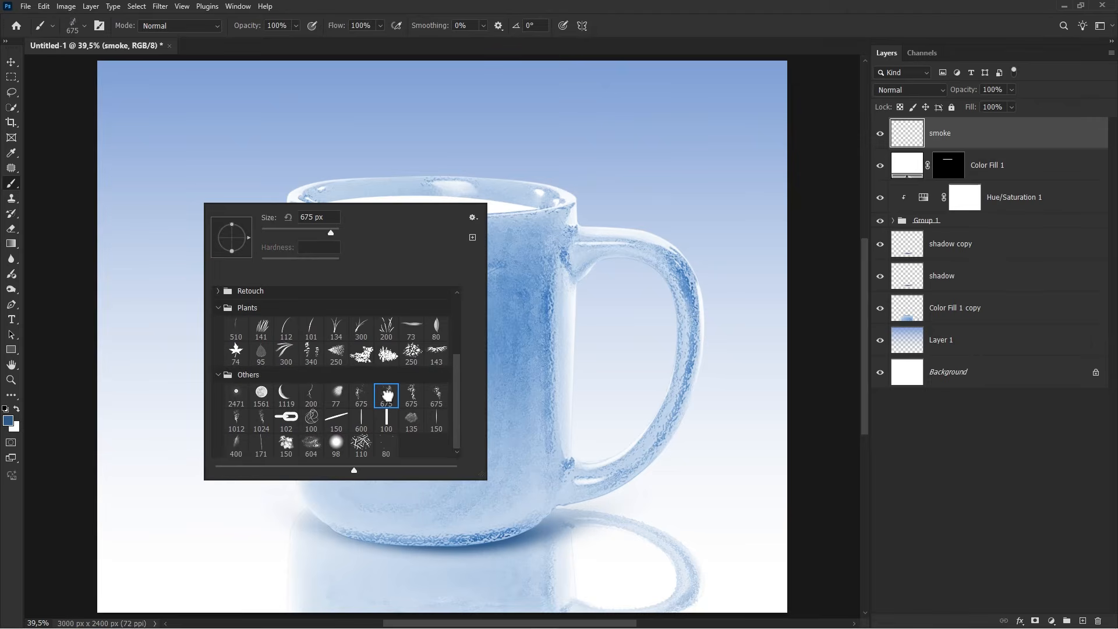
click(16, 410)
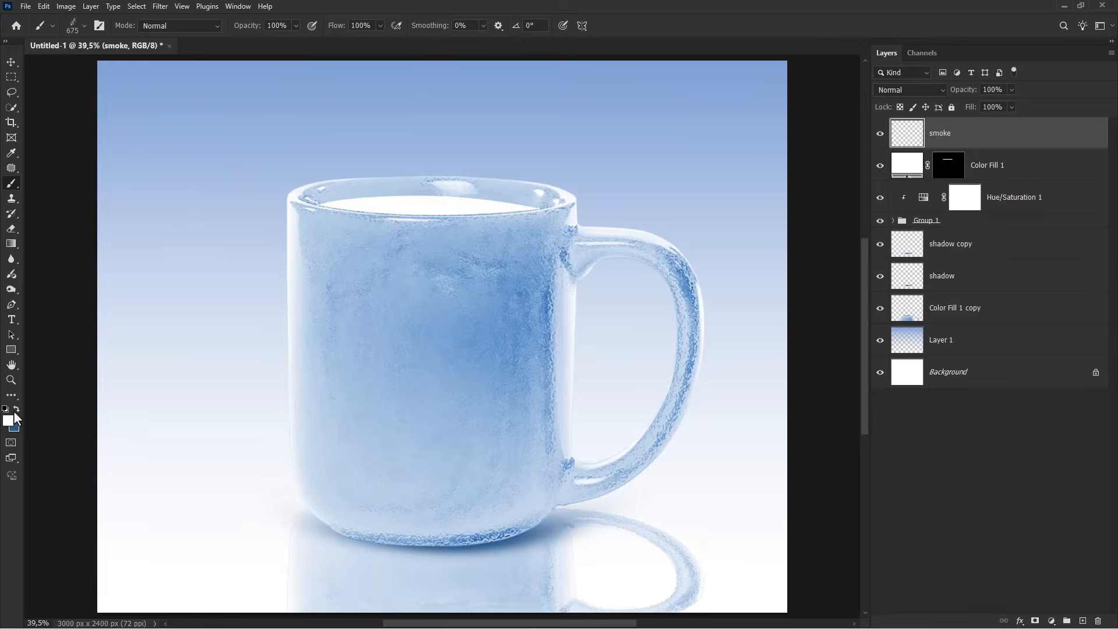
Enlarge the smoke brush and stamp it once over the upper half of the mug.
scroll(431, 239, up, 2)
alt+drag(430, 177, 507, 185)
click(431, 309)
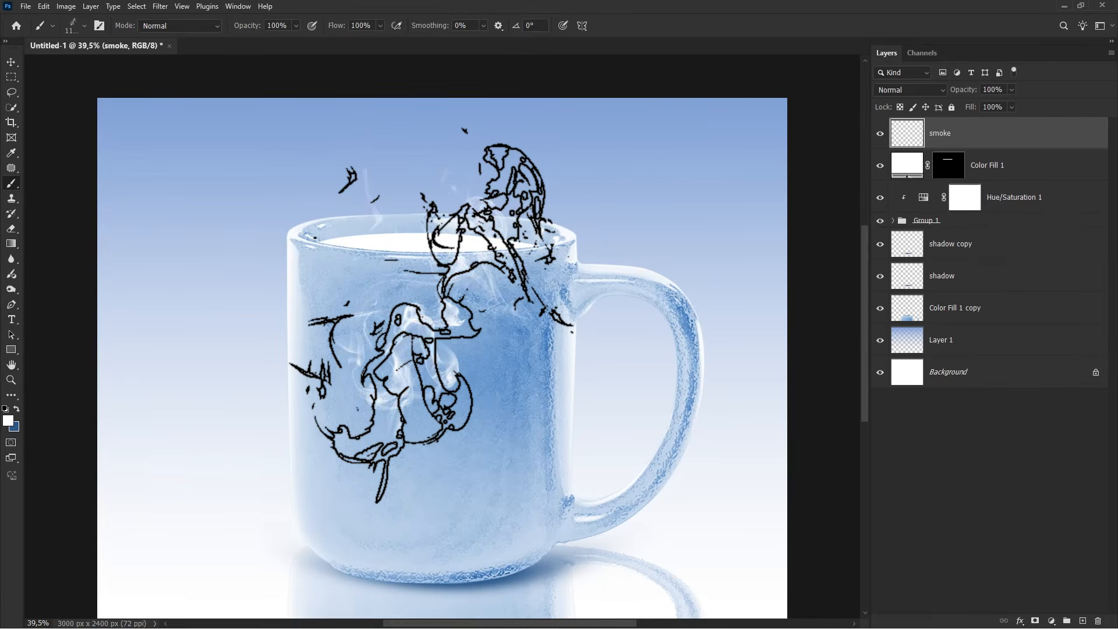
Move the smoke up so it rises from the mug's opening and lower the smoke layer's opacity to 30%.
click(11, 62)
drag(471, 307, 445, 200)
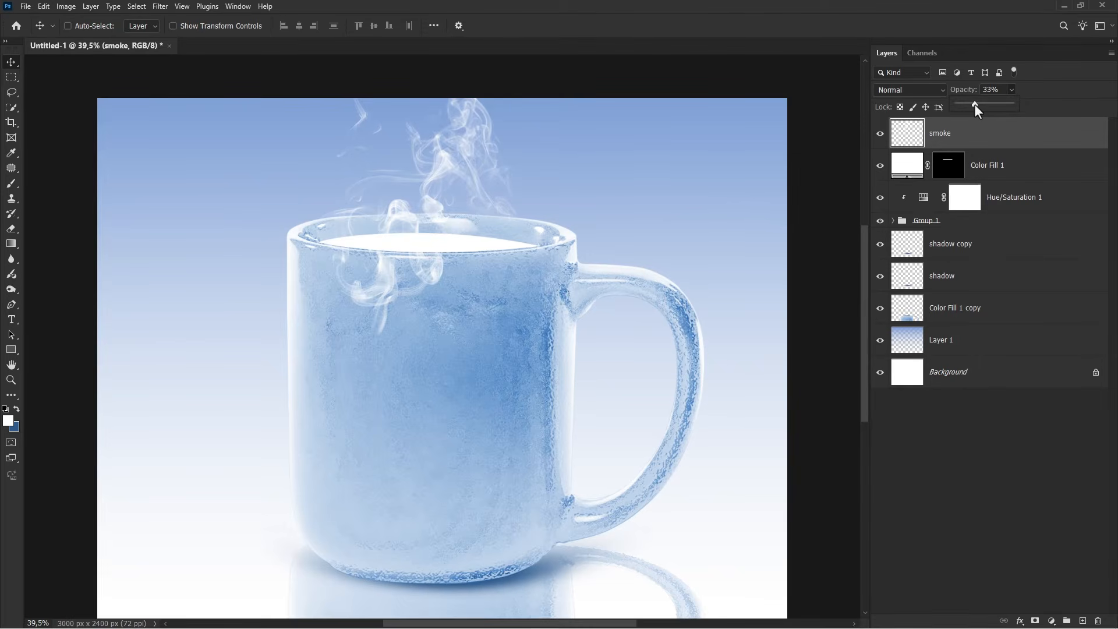
drag(974, 103, 973, 104)
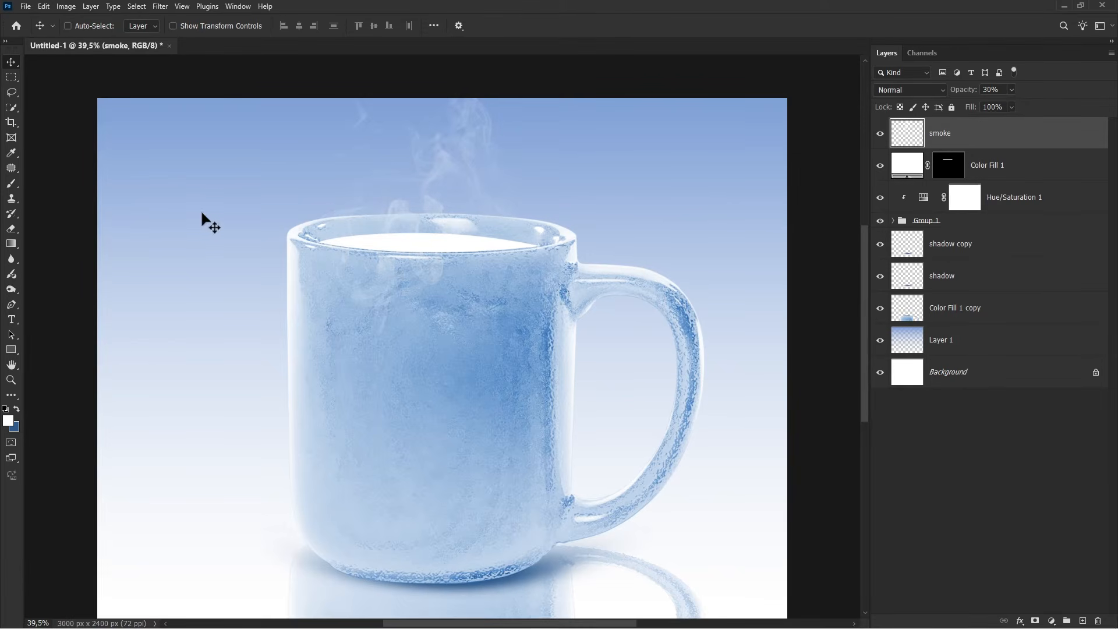
Erase the smoke overlapping the mug's front with a soft 249 px Eraser at 100% opacity, and compare with and without the smoke.
click(11, 229)
click(32, 228)
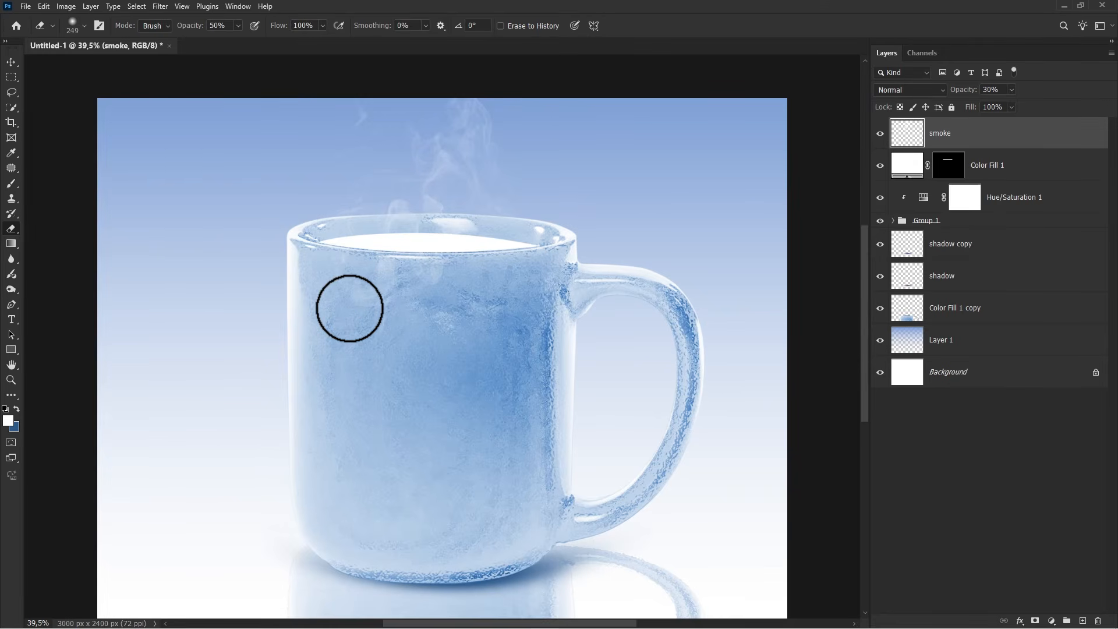
mouse_move(350, 309)
mouse_down()
mouse_move(437, 299)
mouse_move(432, 280)
mouse_move(379, 275)
mouse_move(509, 318)
mouse_move(317, 303)
mouse_move(344, 270)
mouse_move(382, 304)
mouse_move(321, 330)
mouse_up()
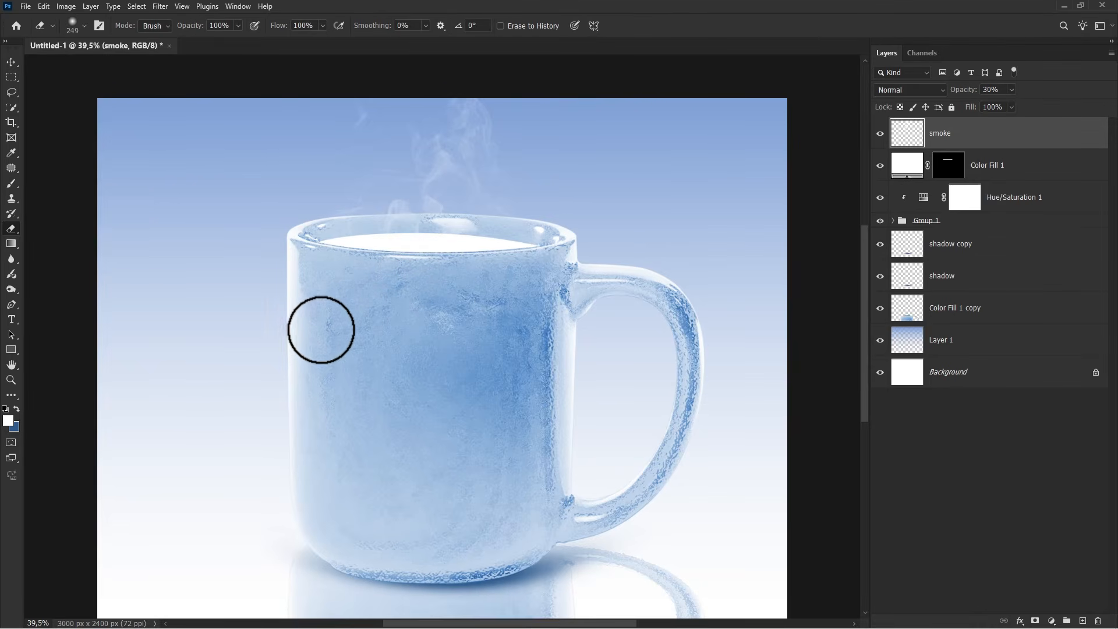
click(880, 134)
click(879, 136)
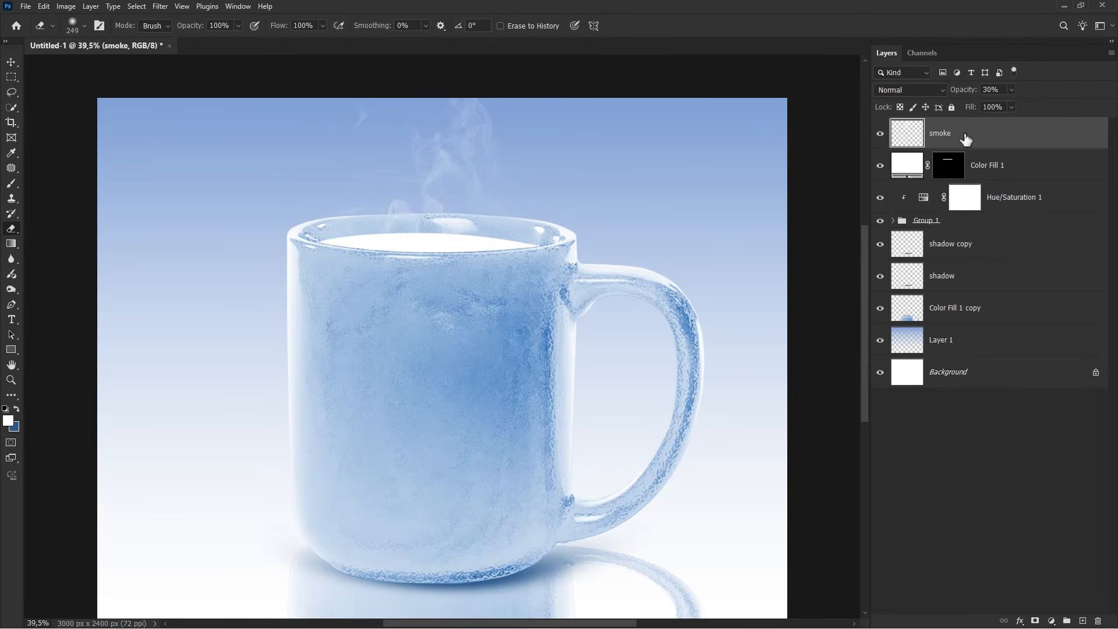
Stamp all visible layers onto a new layer above the smoke layer and convert it to a smart object.
key(v)
key(ctrl+0)
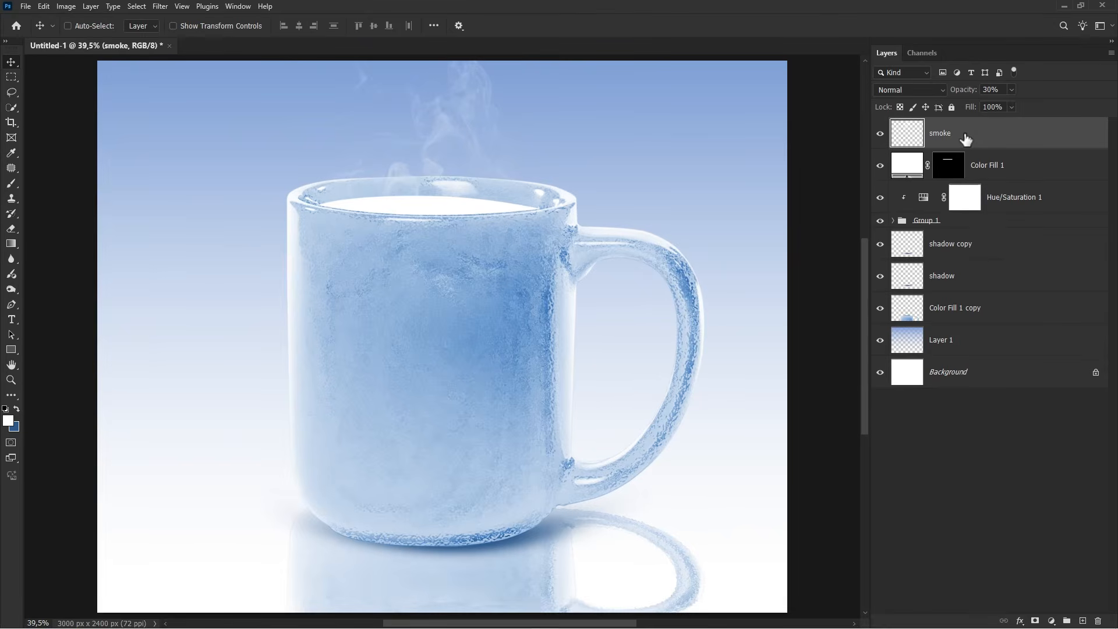
click(1083, 621)
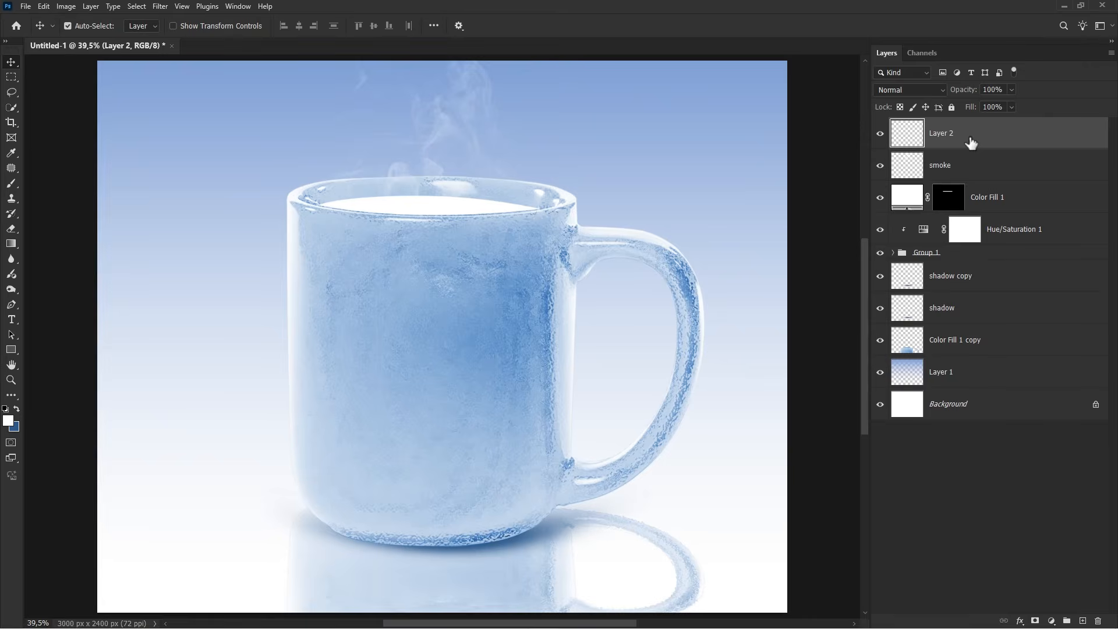
key(ctrl+alt+shift+e)
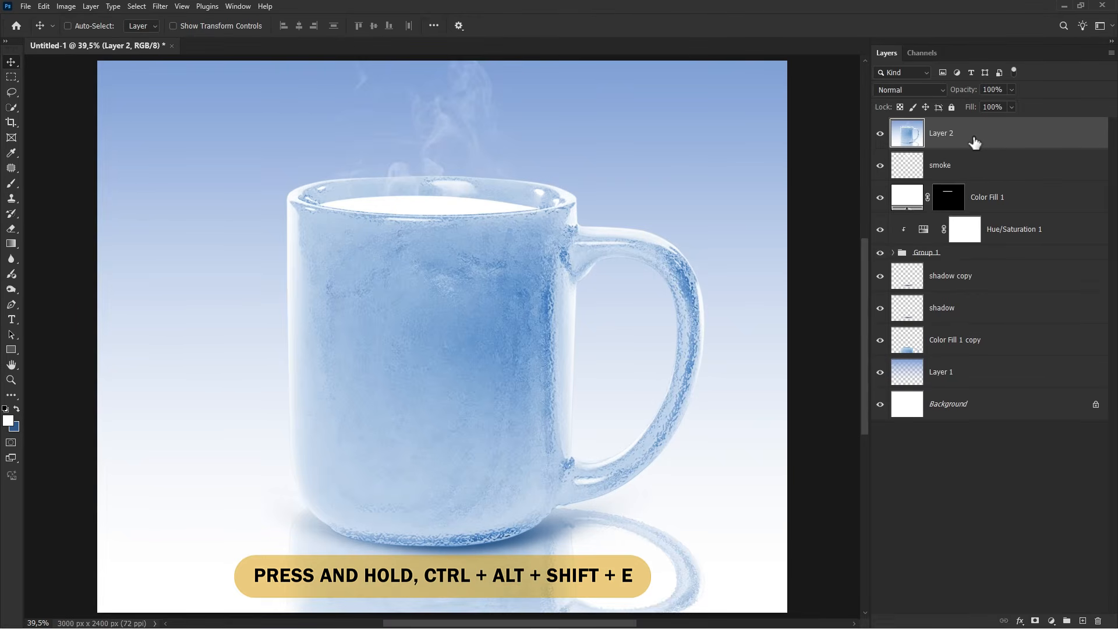
right_click(976, 136)
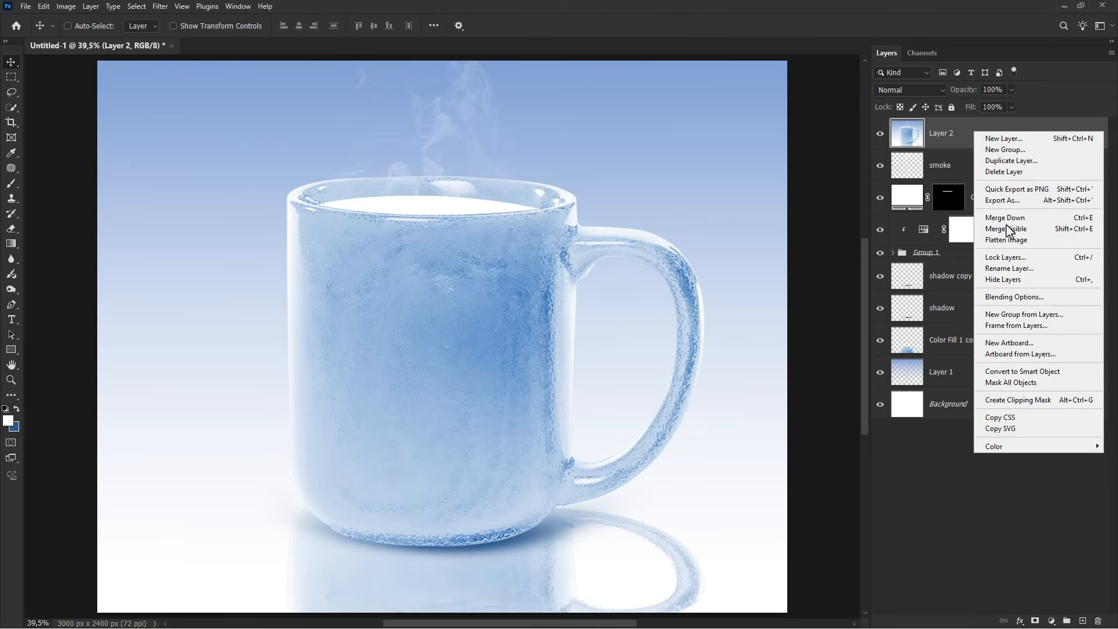
click(1024, 372)
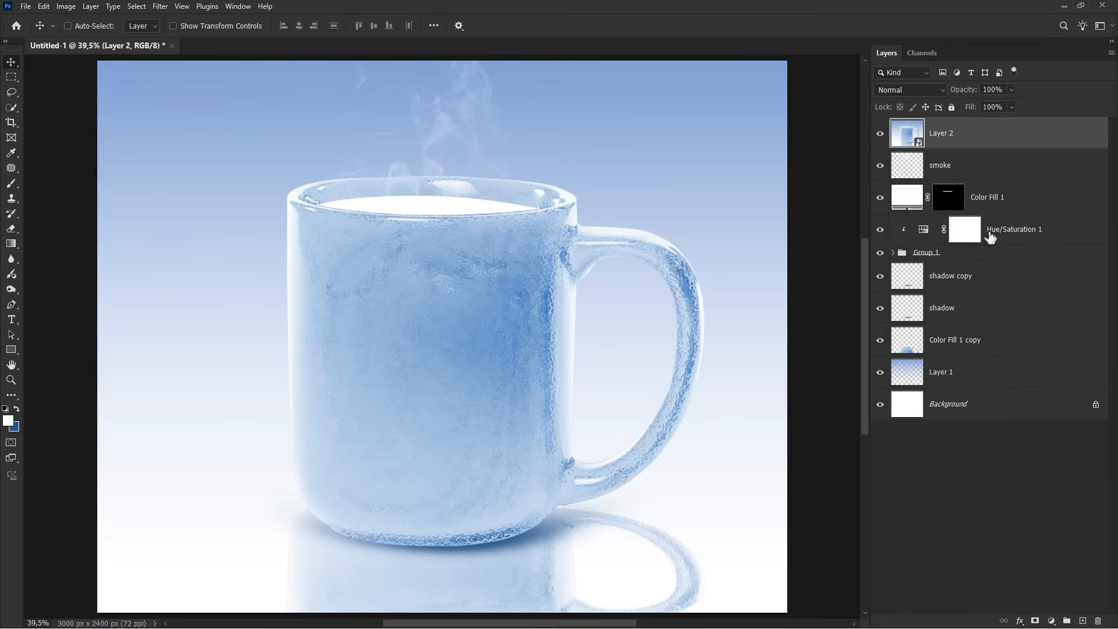
Start a Camera Raw Filter on the stamped layer with Shadows -19, Blacks -20, Texture +5 and Clarity +14.
click(163, 11)
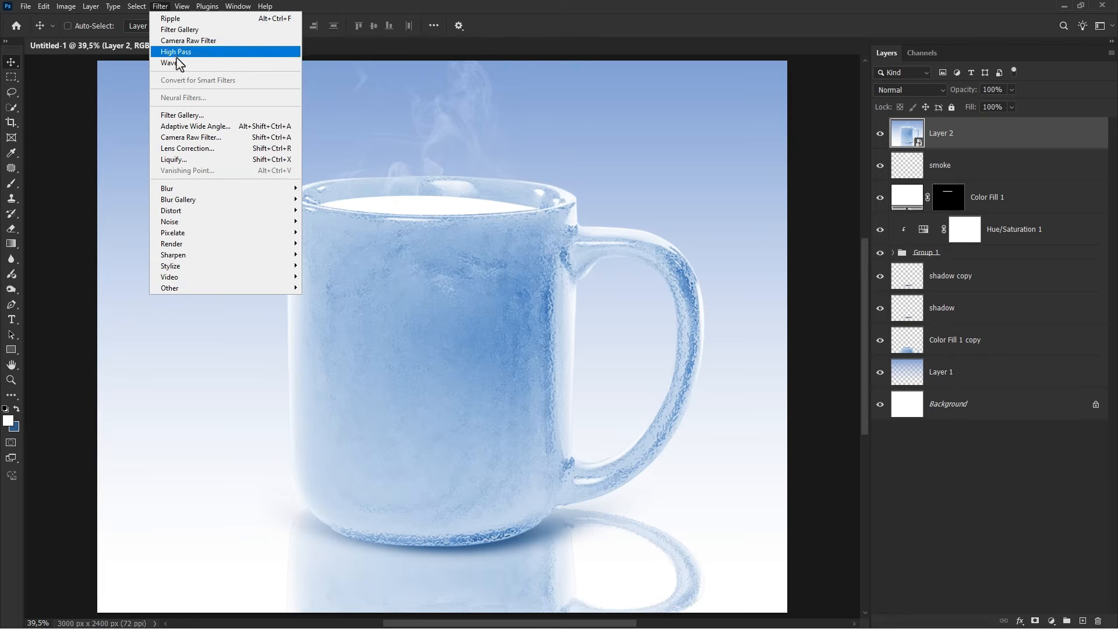
click(231, 138)
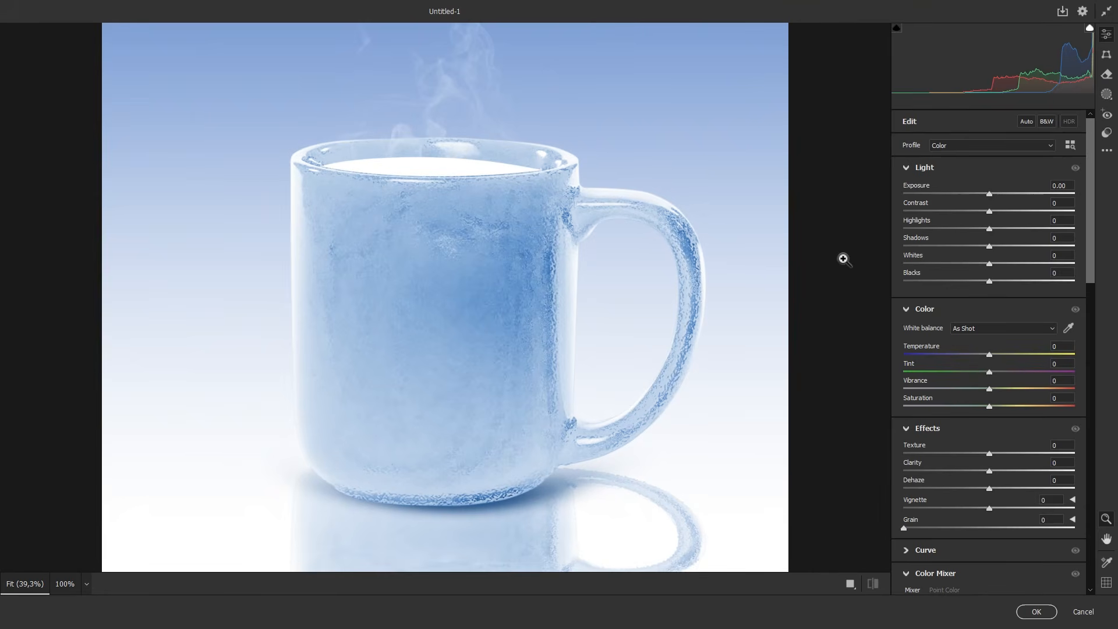
drag(992, 255, 971, 285)
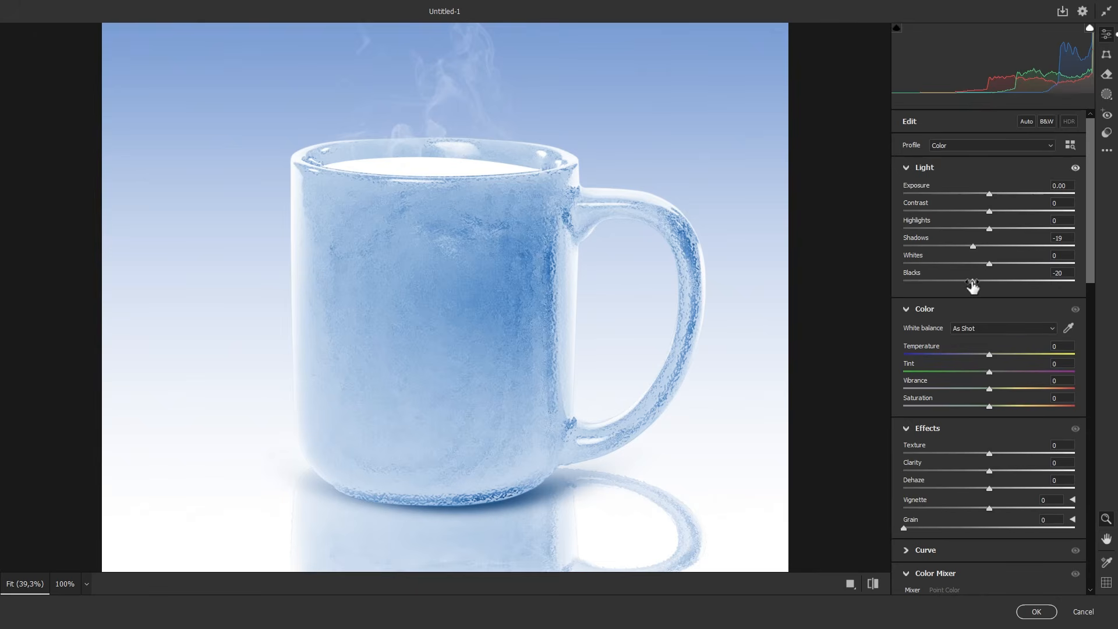
drag(990, 454, 1003, 470)
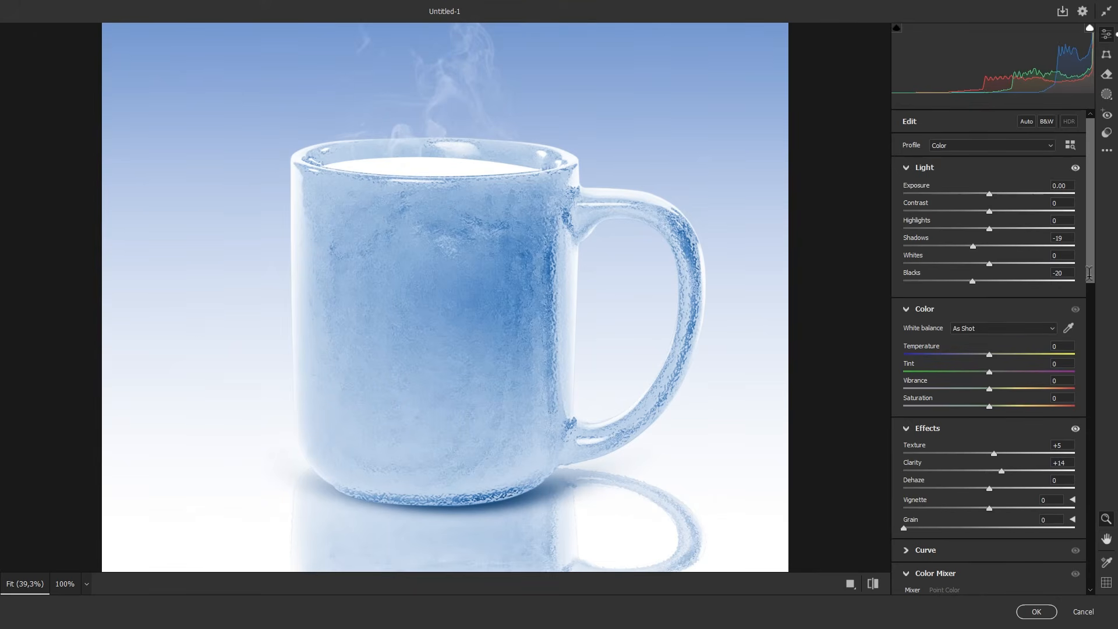
Raise the Green Primary hue in the Camera Raw calibration, apply the filter, and compare the image with and without the graded layer.
scroll(960, 395, down, 15)
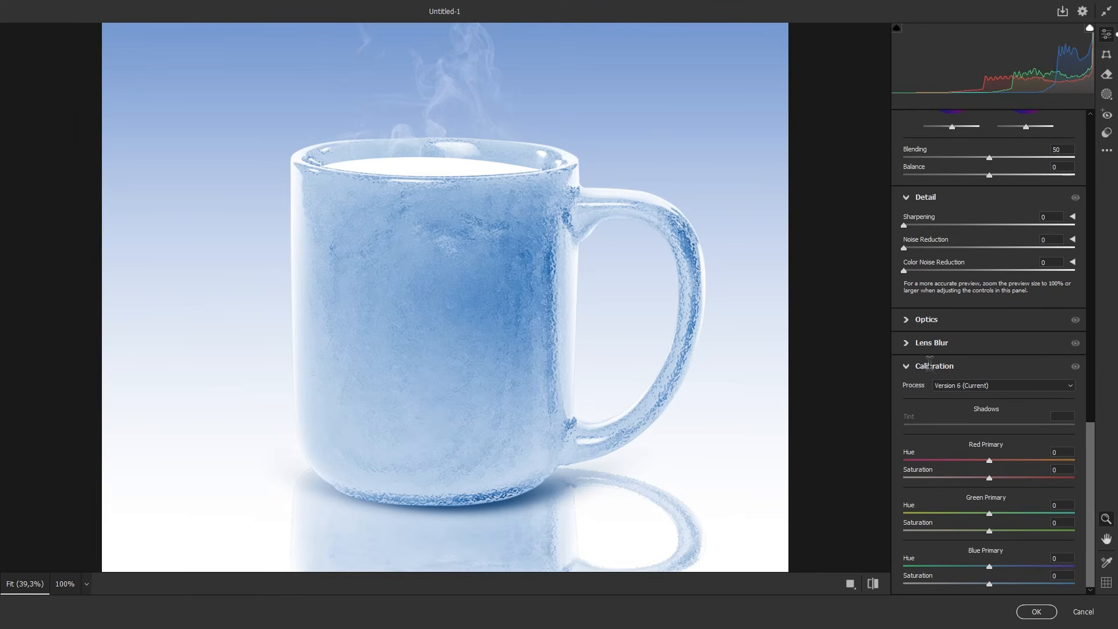
drag(991, 510, 1022, 507)
click(874, 583)
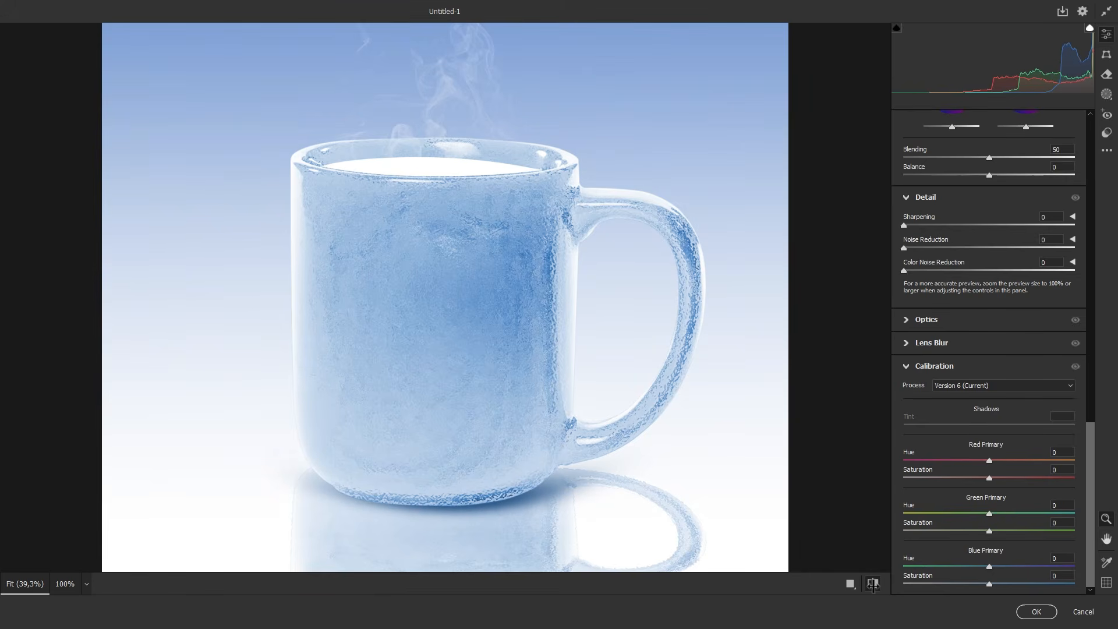
click(873, 583)
click(1037, 612)
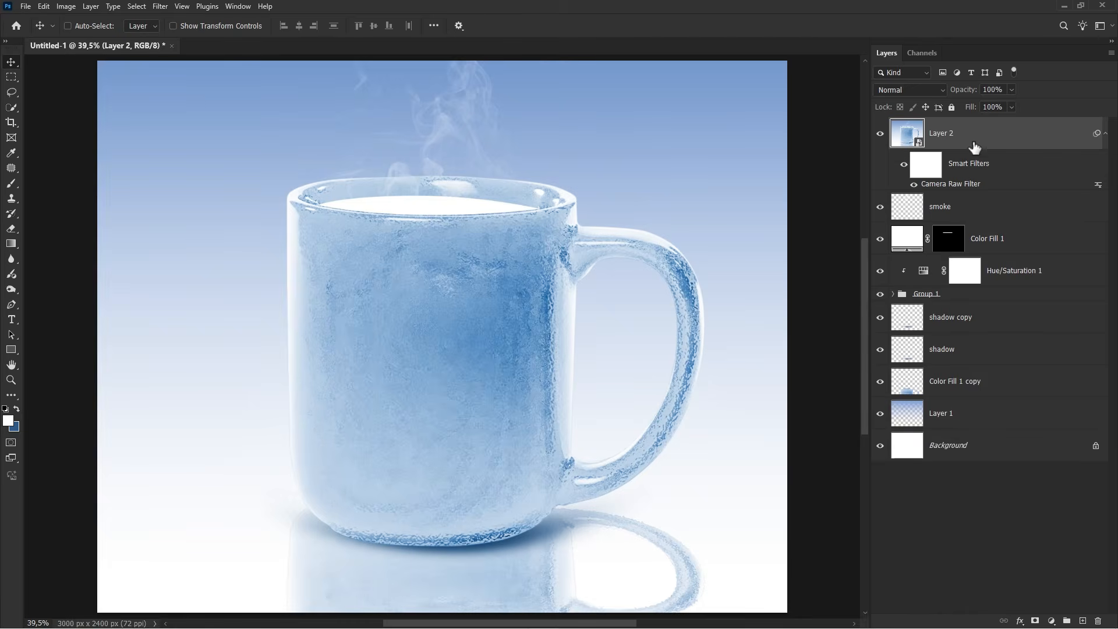
click(880, 135)
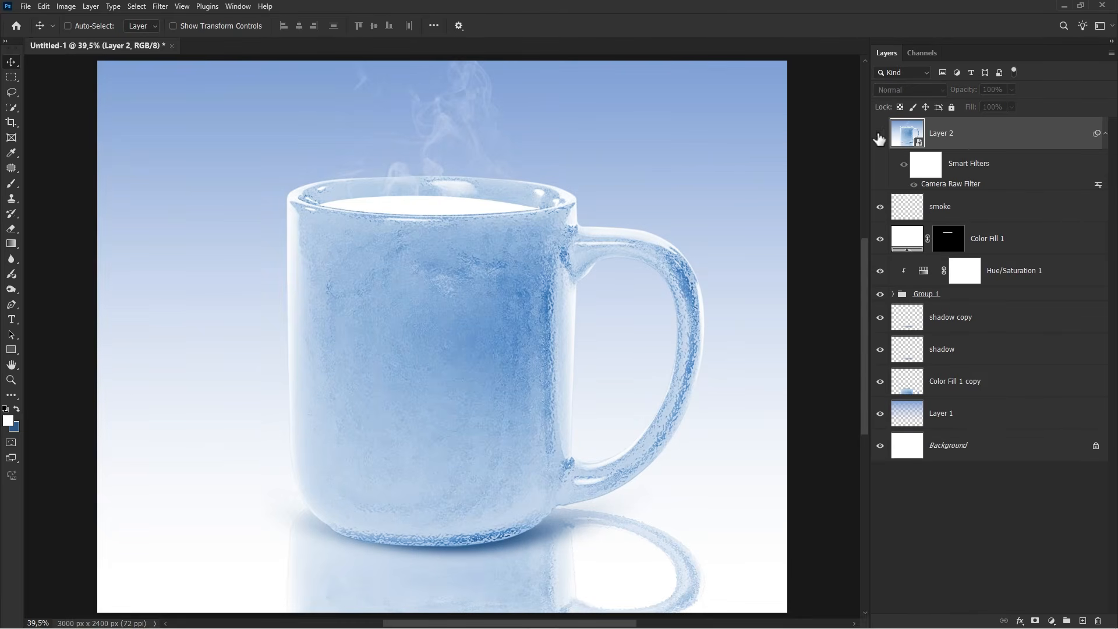
click(880, 136)
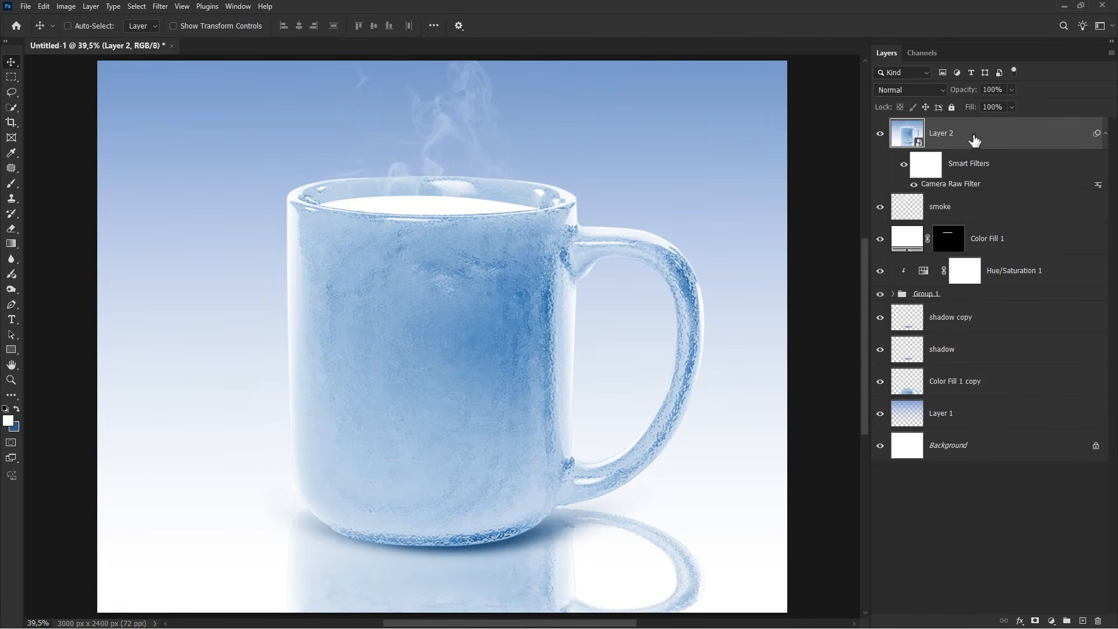